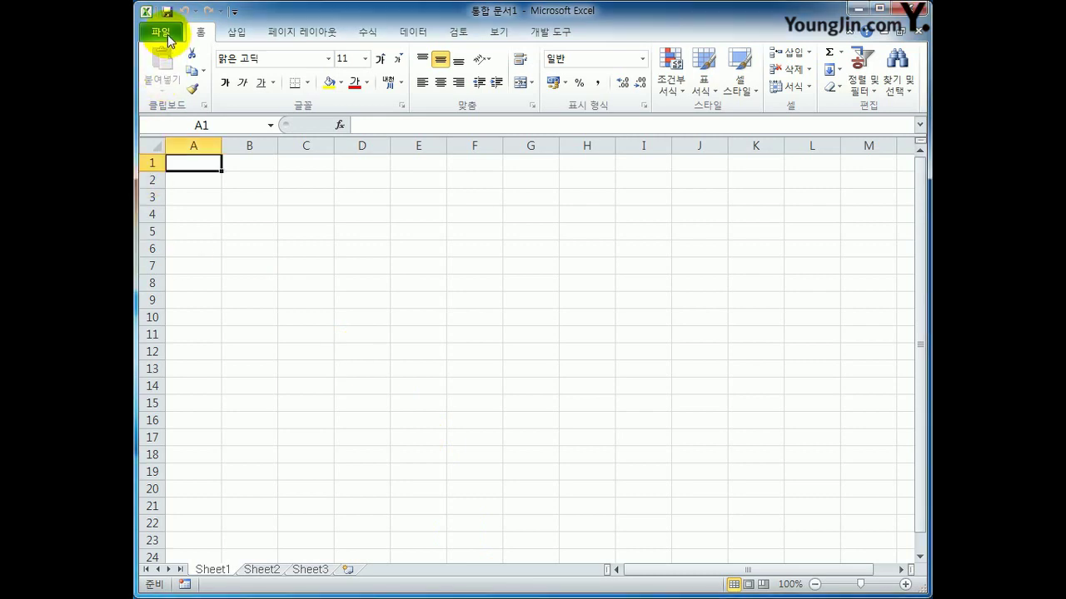
# Open the workbook 기본작업-2 from the 컴활2급\이론 folder on the C: drive
pyautogui.click(163, 34)
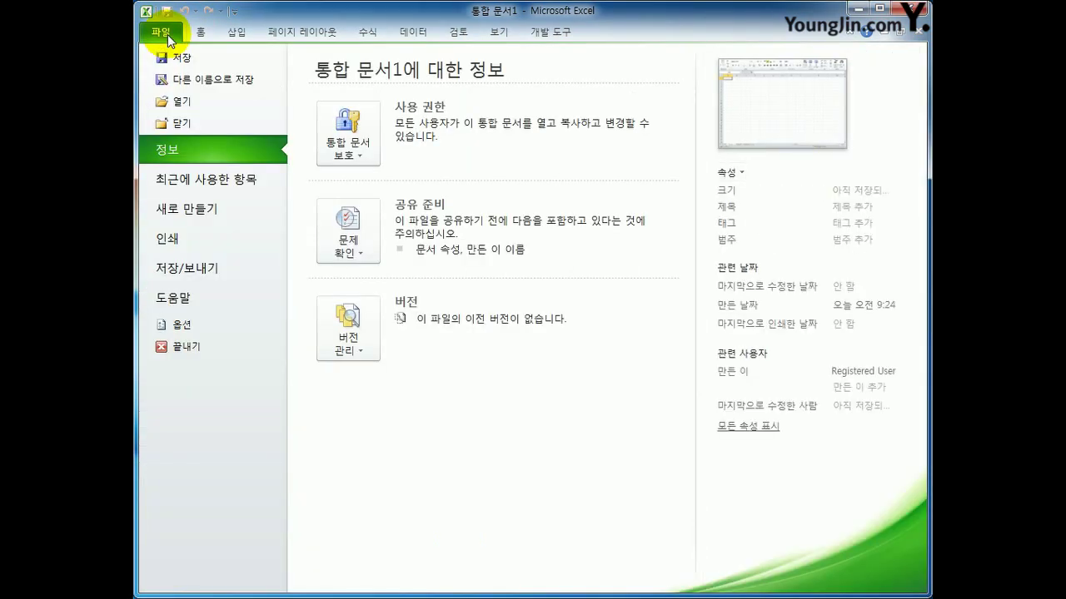
pyautogui.click(180, 101)
pyautogui.scroll(-3, 285, 295)
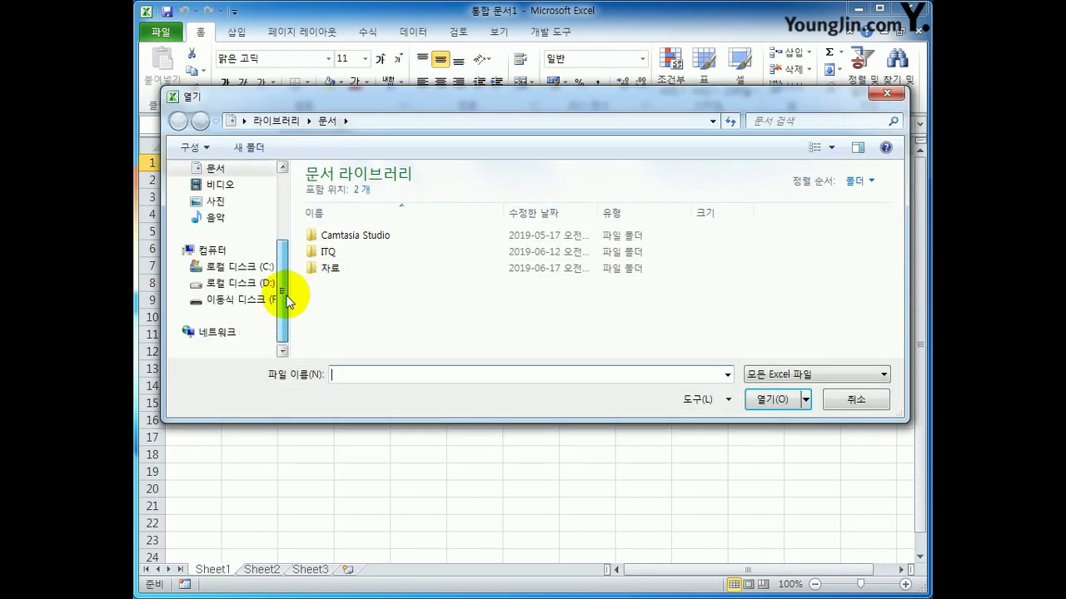
pyautogui.click(253, 270)
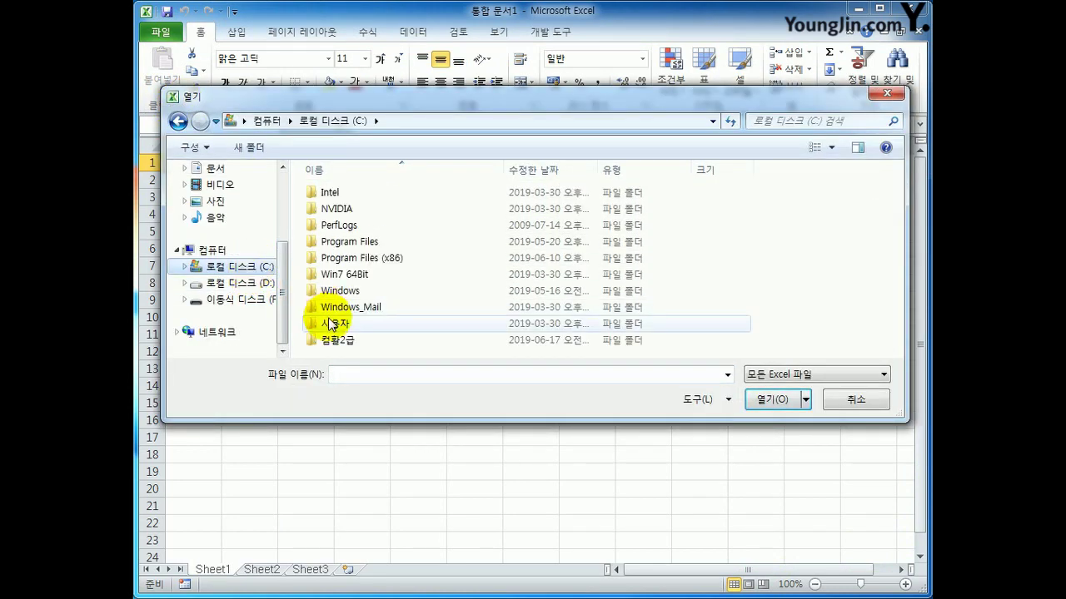
pyautogui.doubleClick(331, 343)
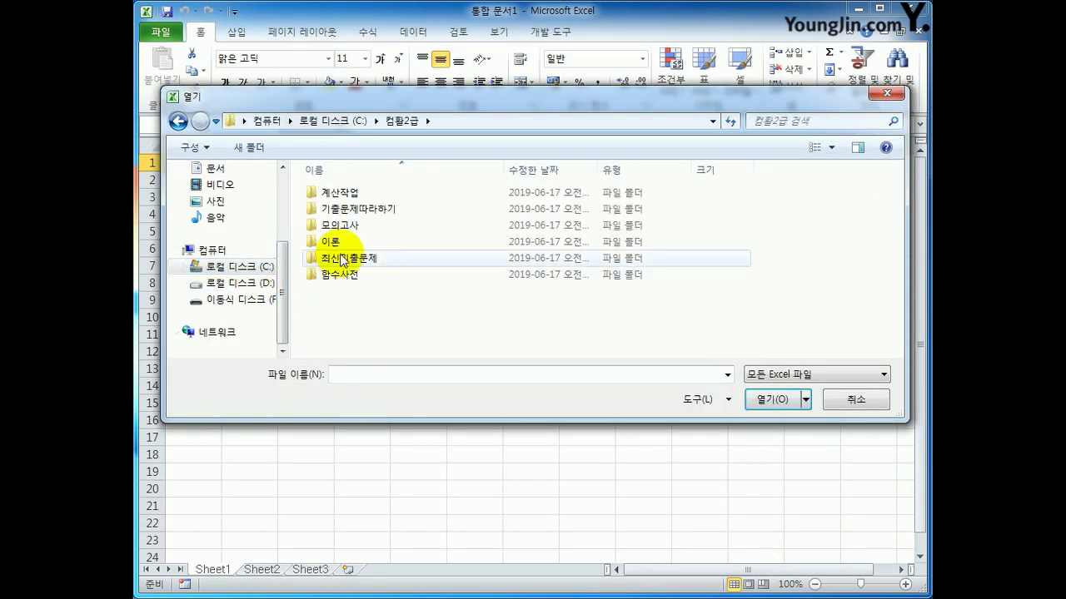
pyautogui.doubleClick(333, 241)
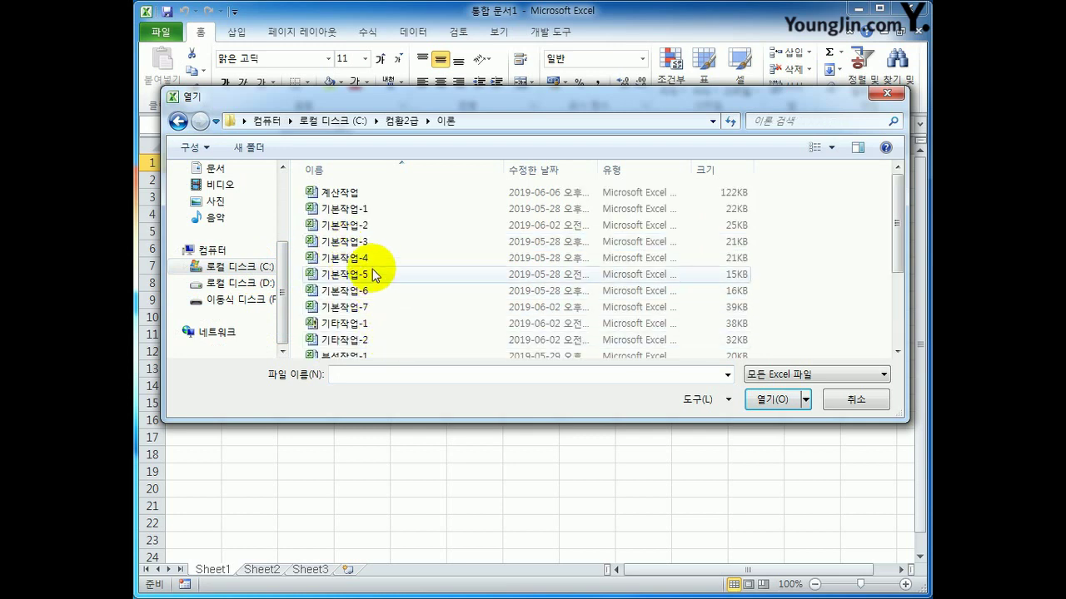
pyautogui.click(362, 228)
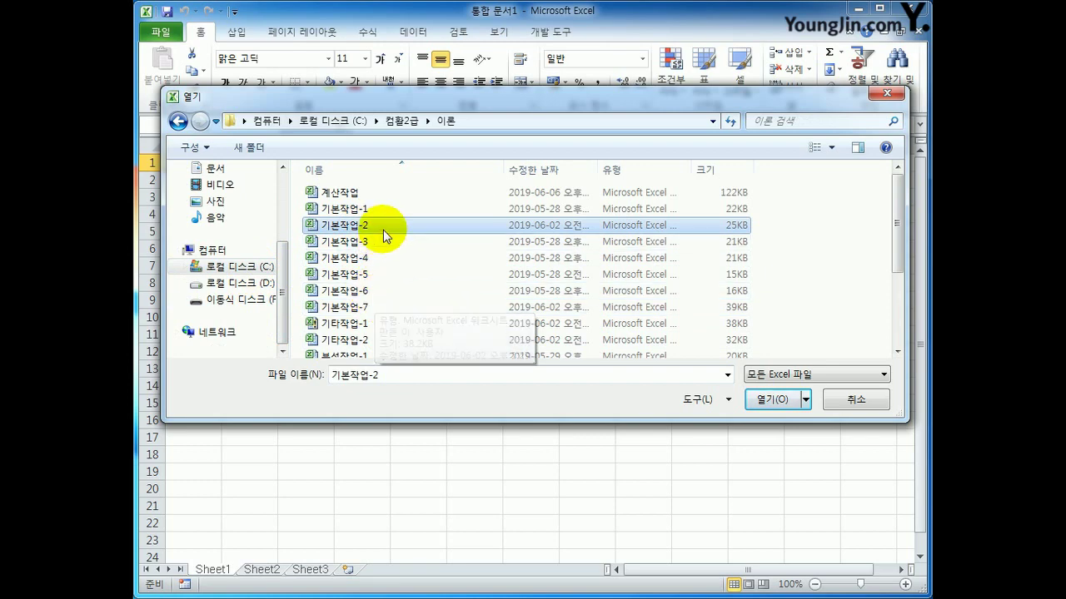
pyautogui.click(758, 401)
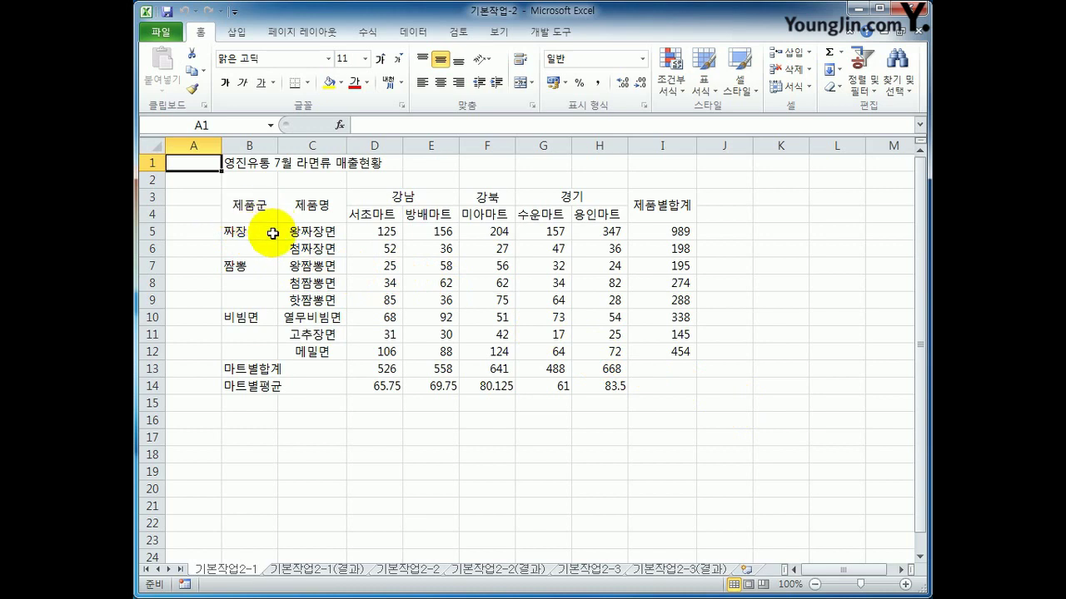
pyautogui.moveTo(267, 232); pyautogui.dragTo(267, 247)
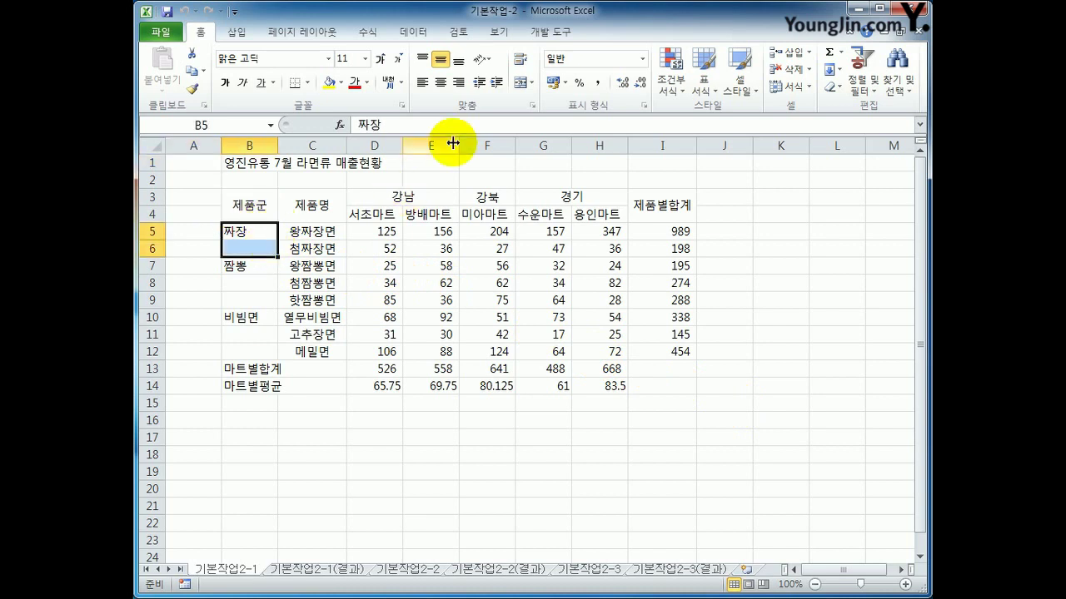
pyautogui.click(522, 84)
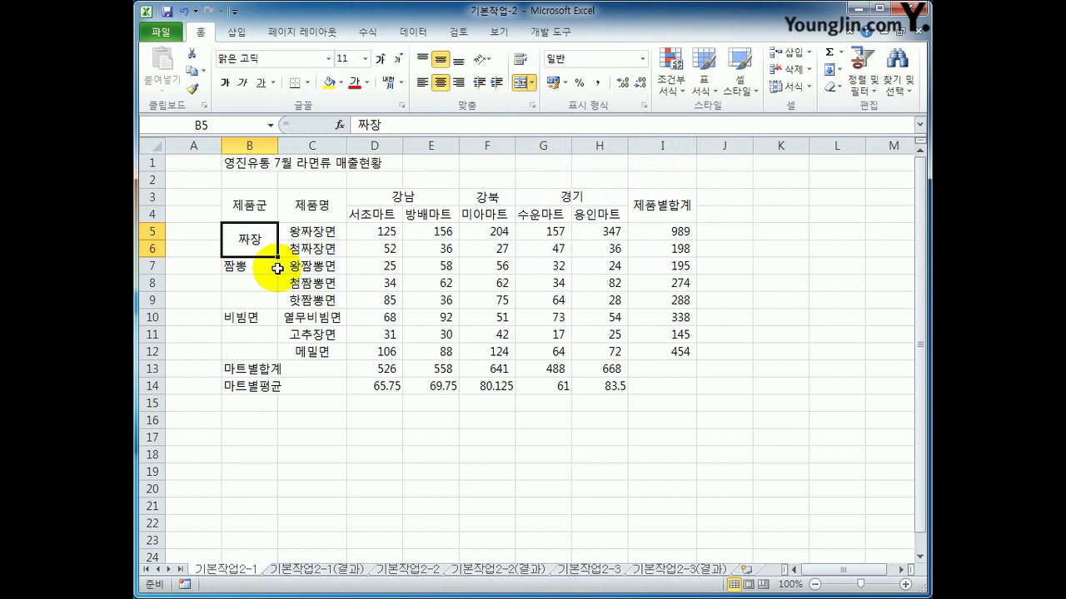
pyautogui.click(183, 11)
# Merge and center each of the ranges B5:B6, B7:B9, B10:B12, B13:C13 and B14:C14
pyautogui.moveTo(240, 232); pyautogui.dragTo(248, 302)
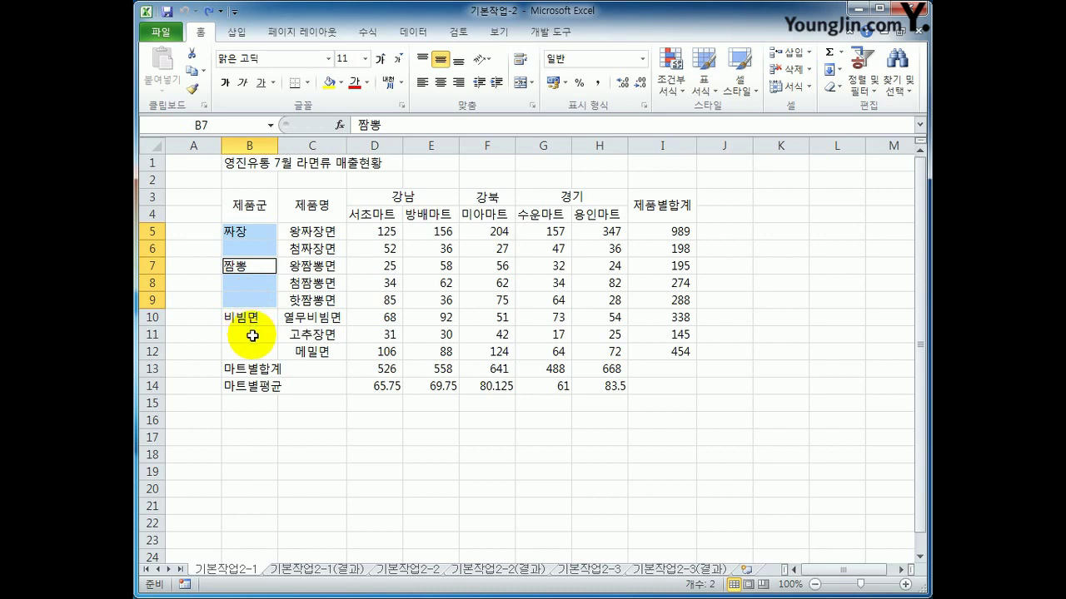
pyautogui.moveTo(257, 315); pyautogui.dragTo(301, 388)
pyautogui.keyDown('ctrl'); pyautogui.click(266, 385); pyautogui.keyUp('ctrl')
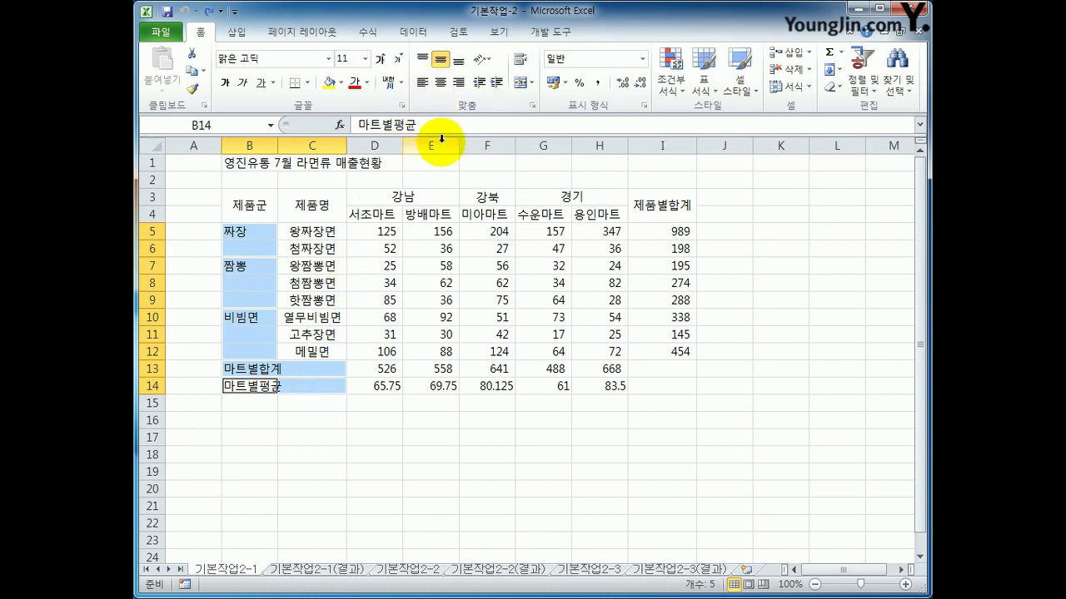
pyautogui.click(519, 85)
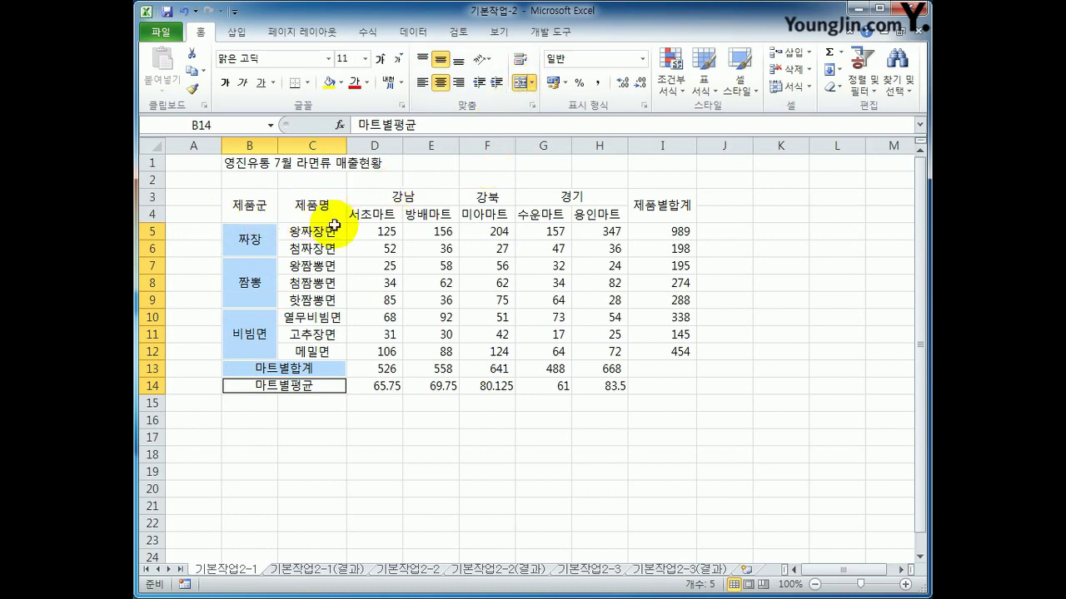
# Format the mart name headings in D4:H4 as centered bold text with the standard orange fill
pyautogui.moveTo(370, 219); pyautogui.dragTo(574, 214)
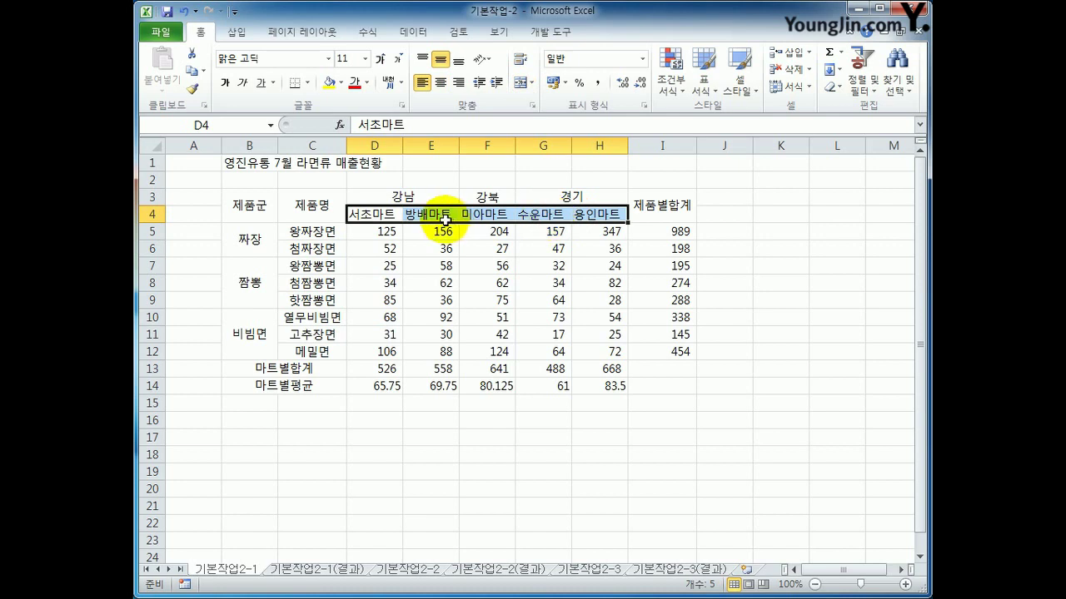
pyautogui.click(441, 84)
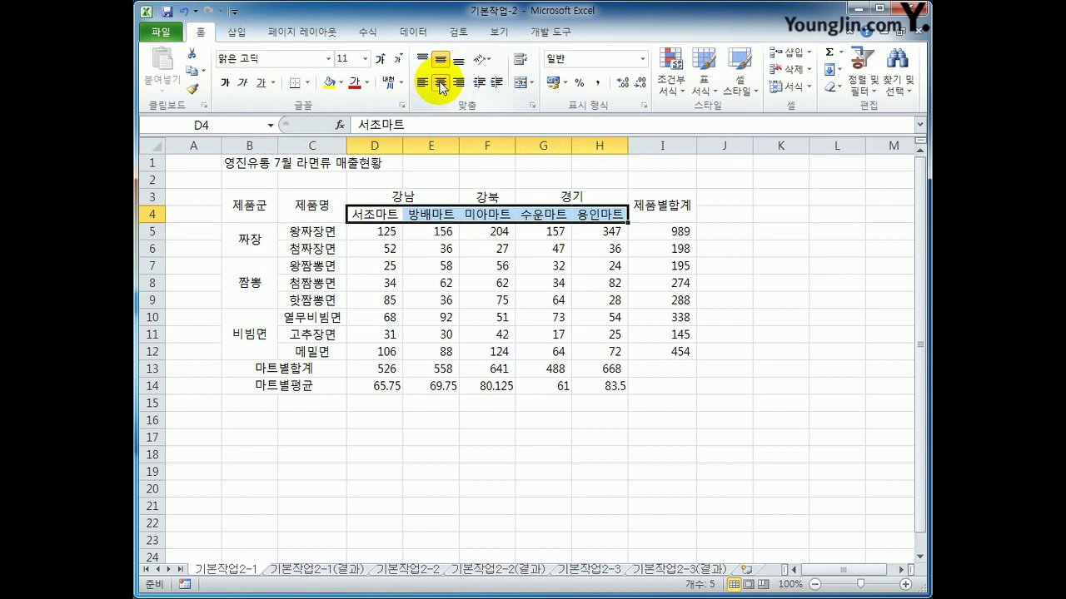
pyautogui.click(227, 85)
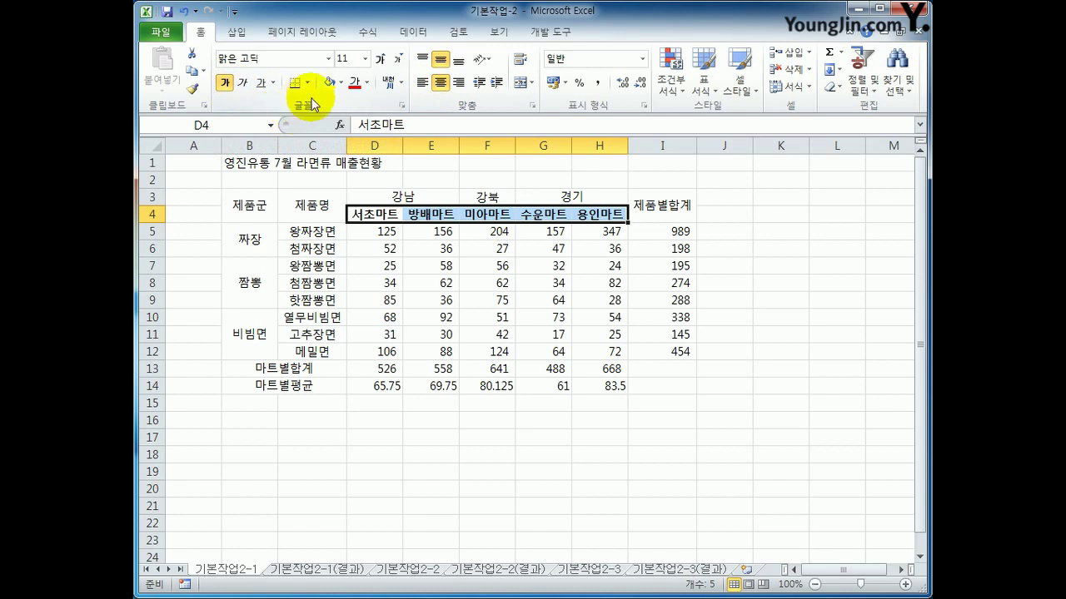
pyautogui.click(342, 83)
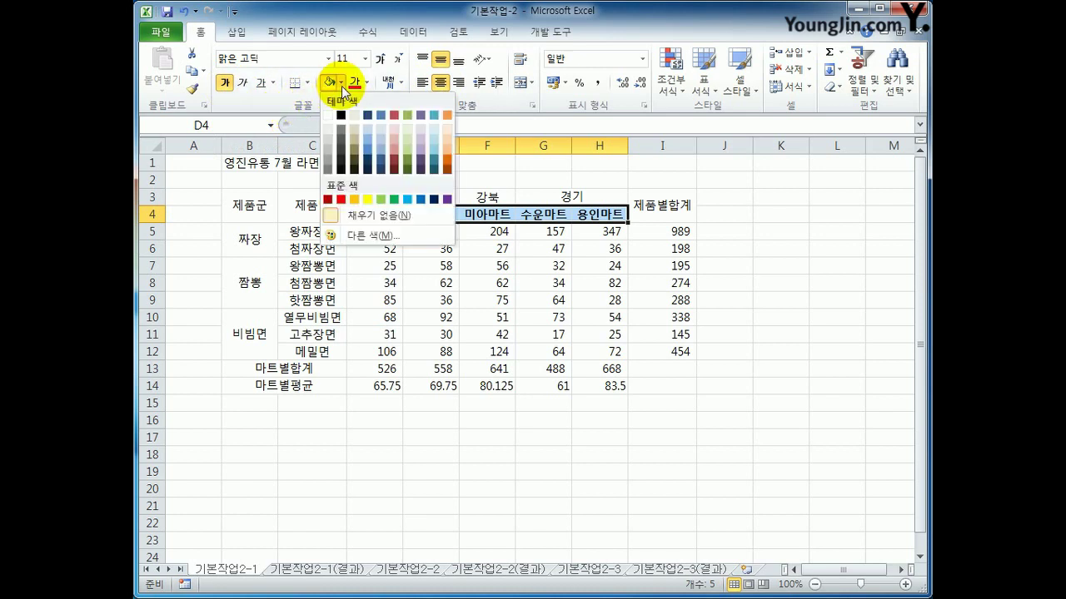
pyautogui.click(353, 201)
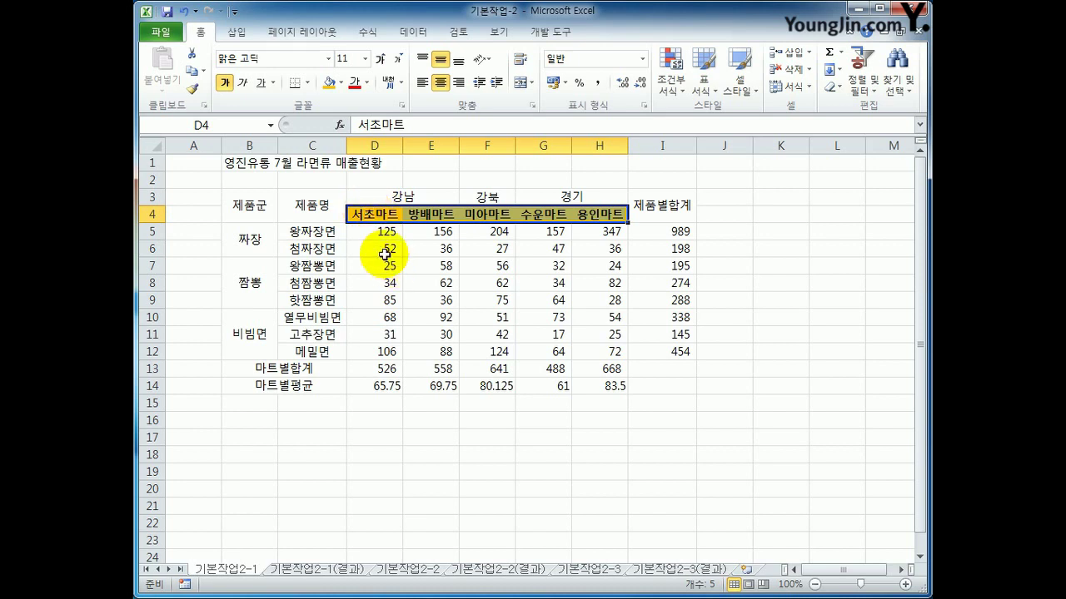
# Select the sales figures in D5:H12
pyautogui.moveTo(383, 233); pyautogui.dragTo(587, 357)
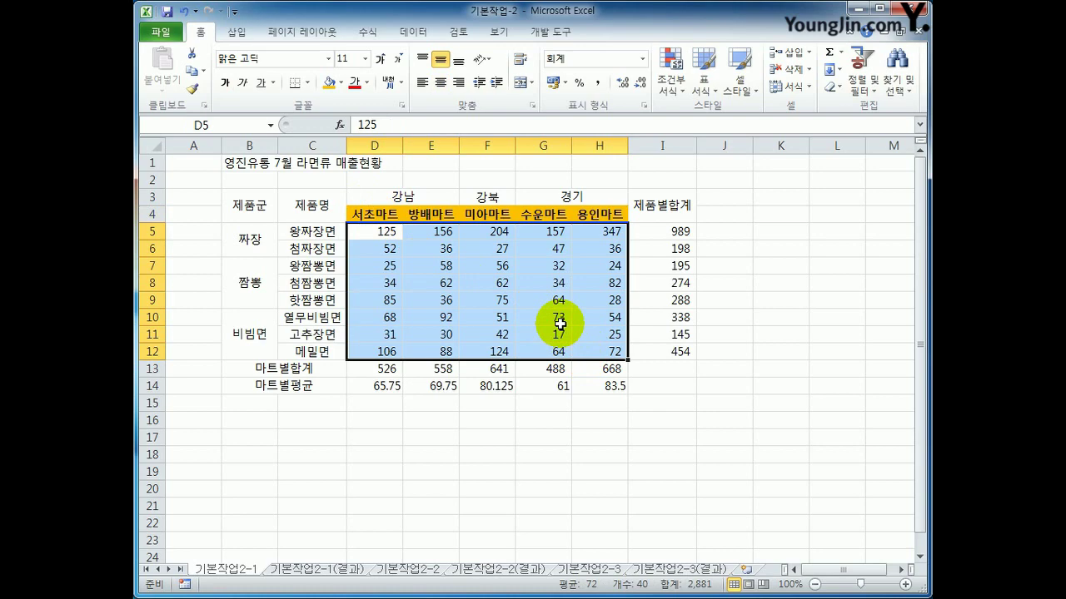
pyautogui.rightClick(534, 245)
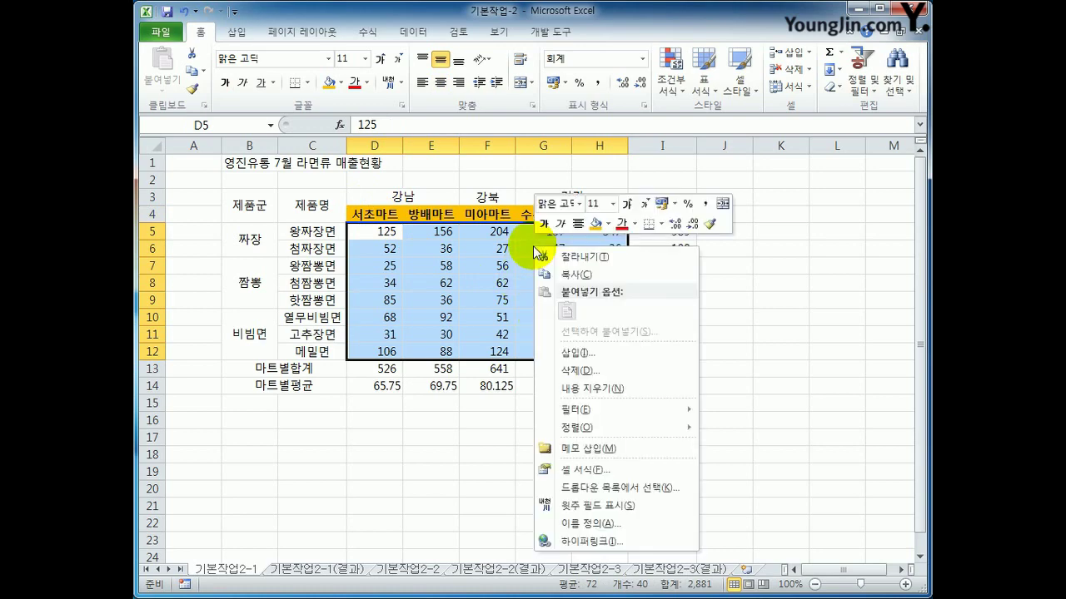
pyautogui.click(599, 470)
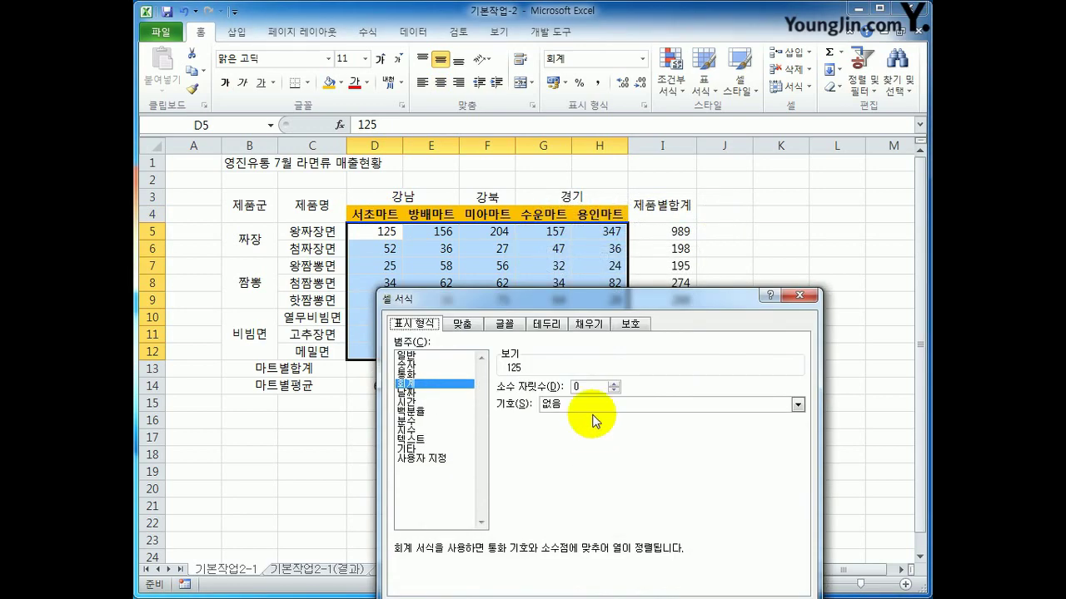
pyautogui.moveTo(578, 297); pyautogui.dragTo(519, 206)
pyautogui.click(720, 506)
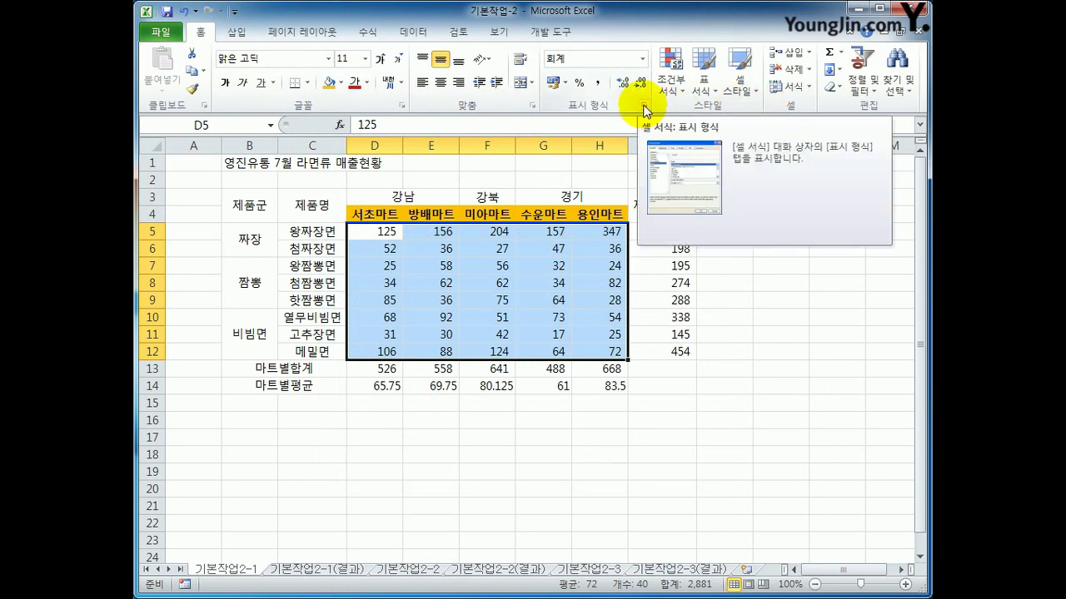
pyautogui.click(646, 111)
pyautogui.moveTo(619, 58); pyautogui.dragTo(408, 127)
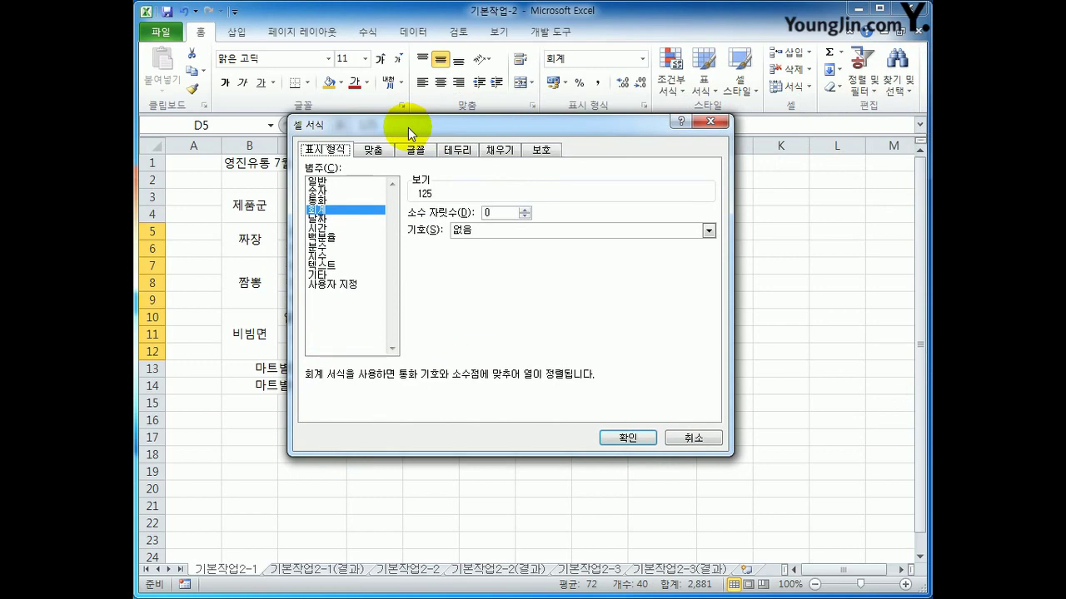
pyautogui.click(692, 437)
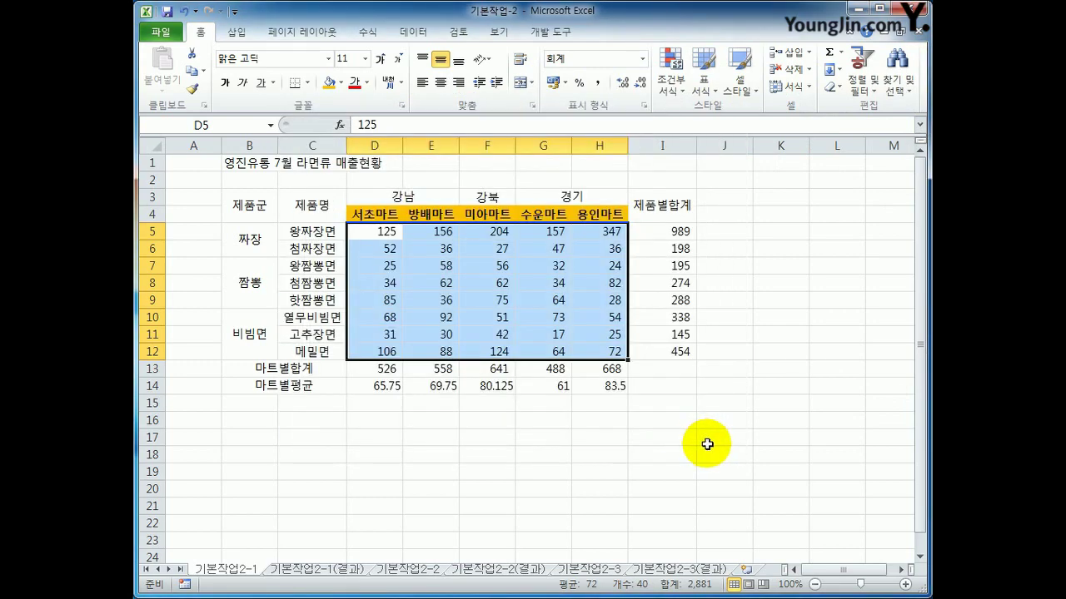
# Apply the custom number format #,##0"개" to the selected sales figures in D5:H12
pyautogui.hotkey('ctrl', '1')
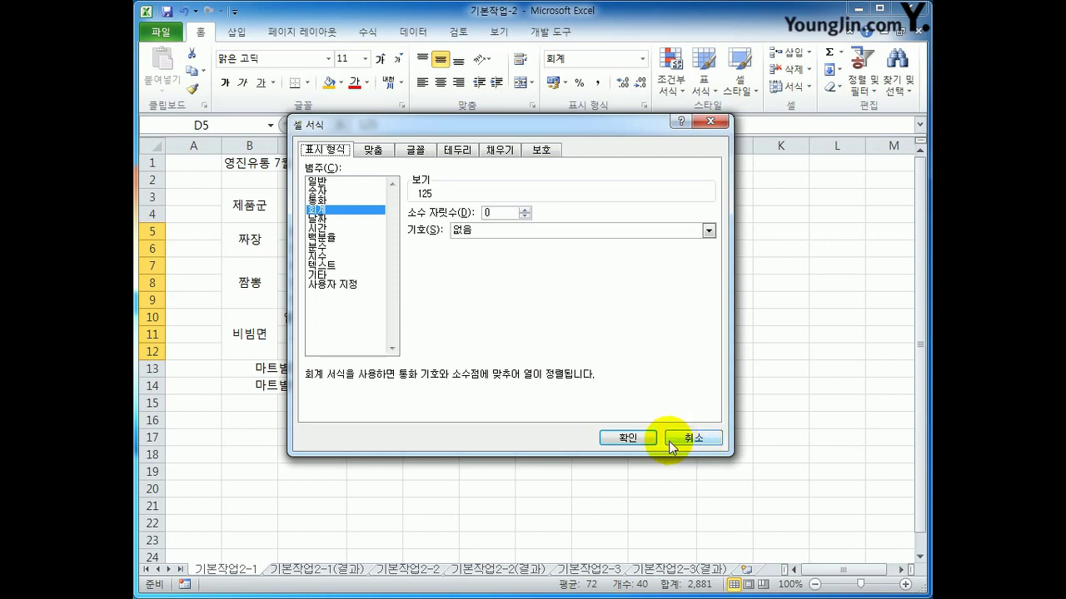
pyautogui.click(360, 286)
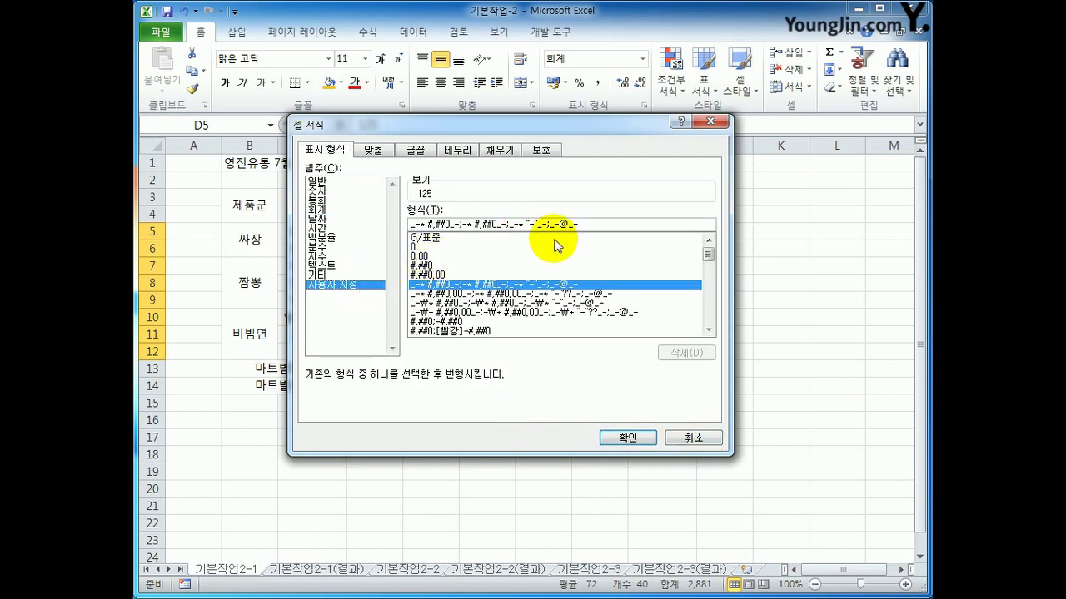
pyautogui.moveTo(599, 223); pyautogui.dragTo(409, 225)
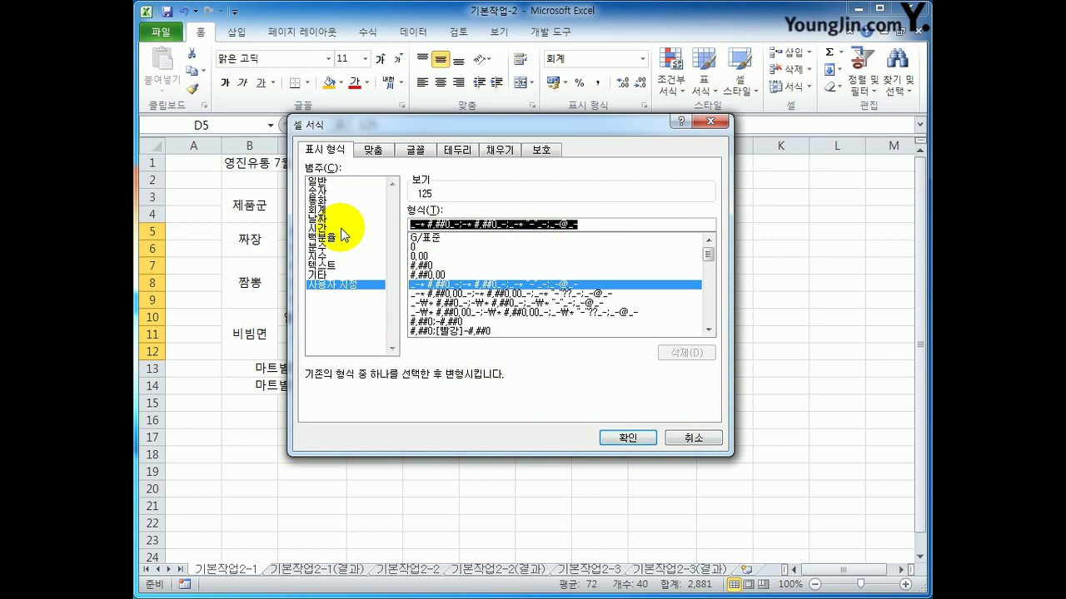
pyautogui.write('#,###')
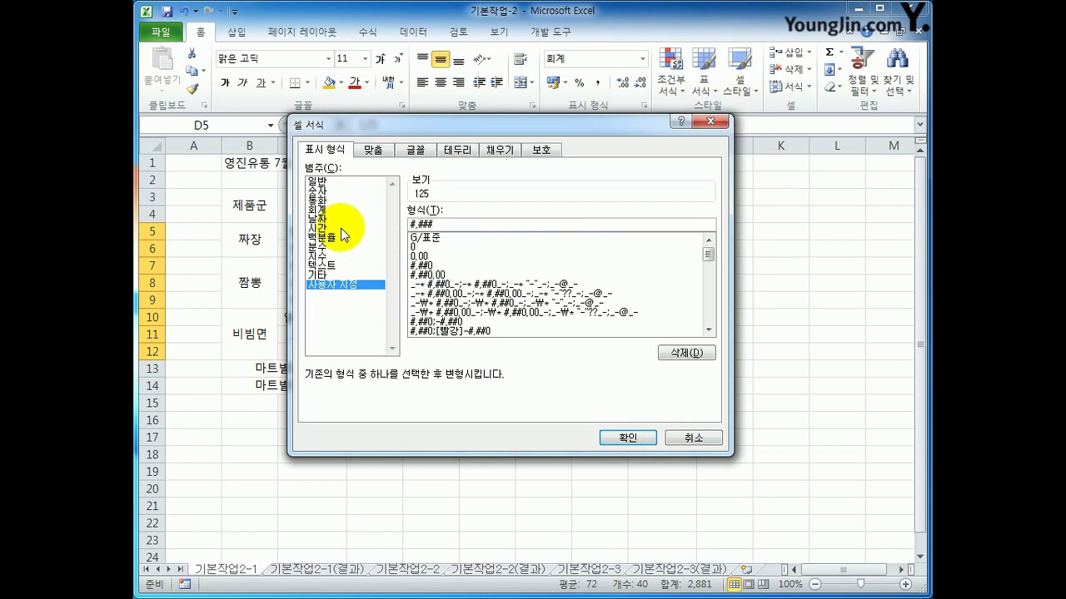
pyautogui.press('BackSpace')
pyautogui.write('0')
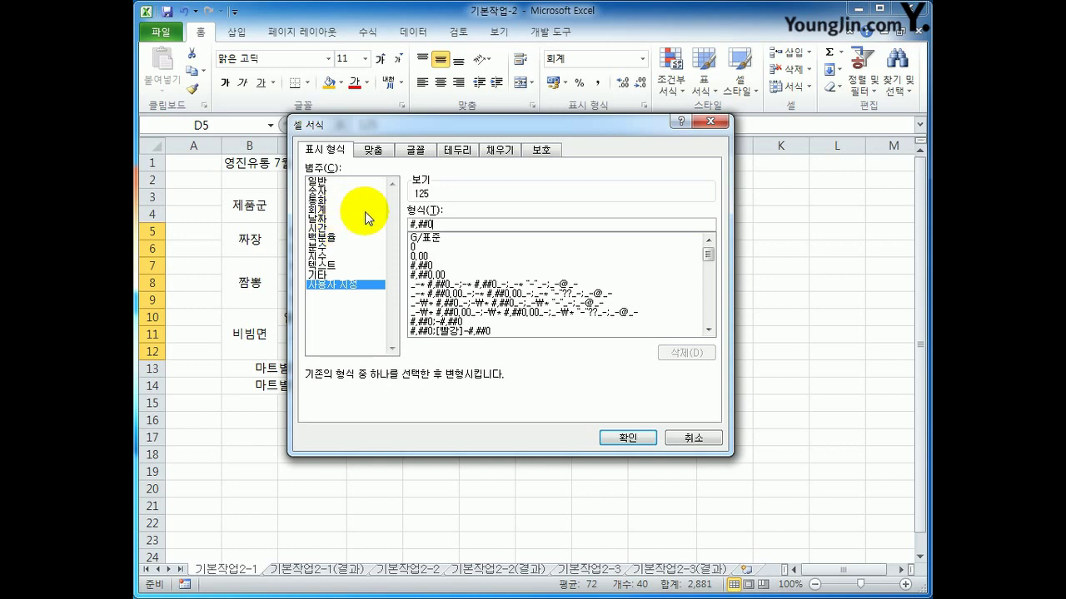
pyautogui.click(467, 223)
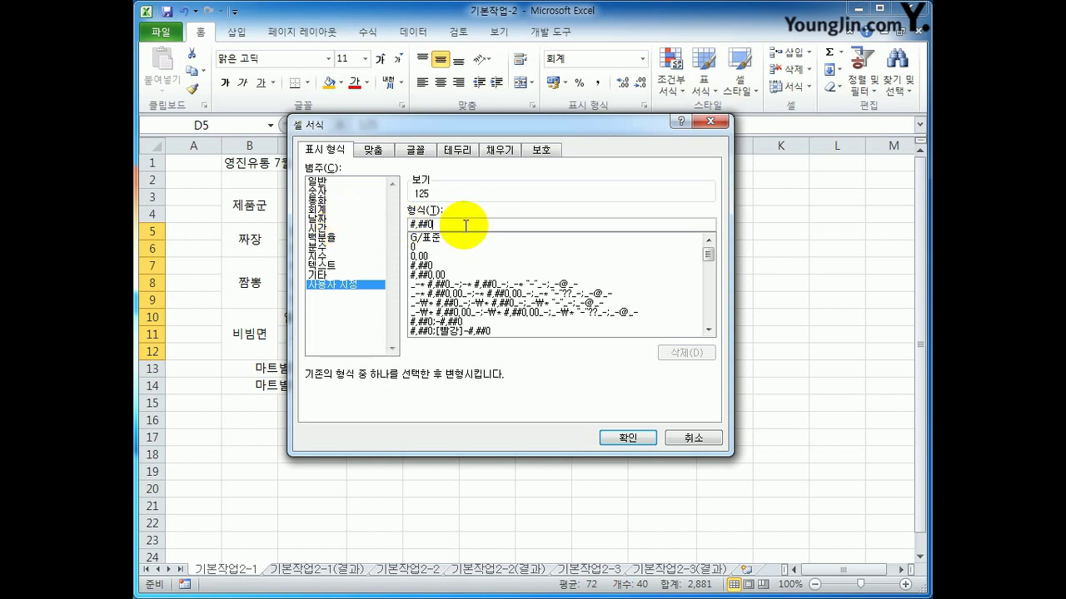
pyautogui.write('1')
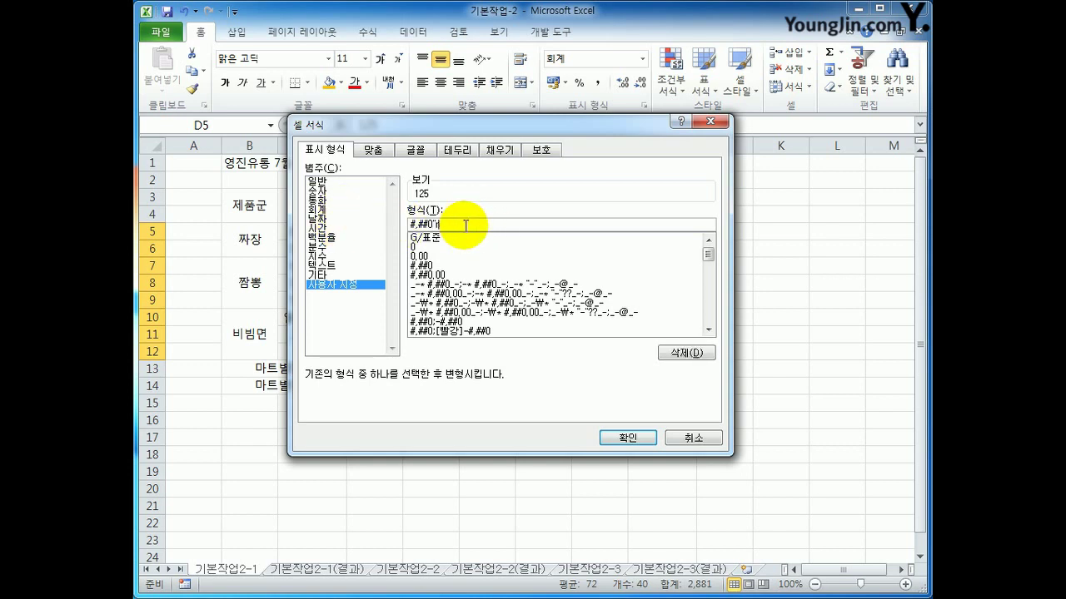
pyautogui.write('개"')
pyautogui.write('"')
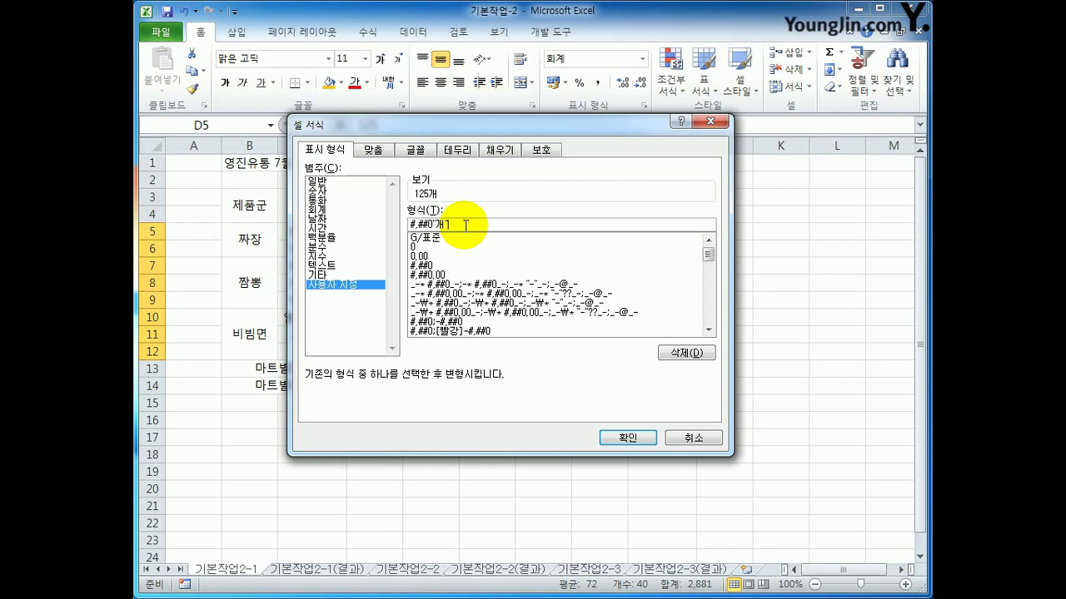
pyautogui.click(627, 438)
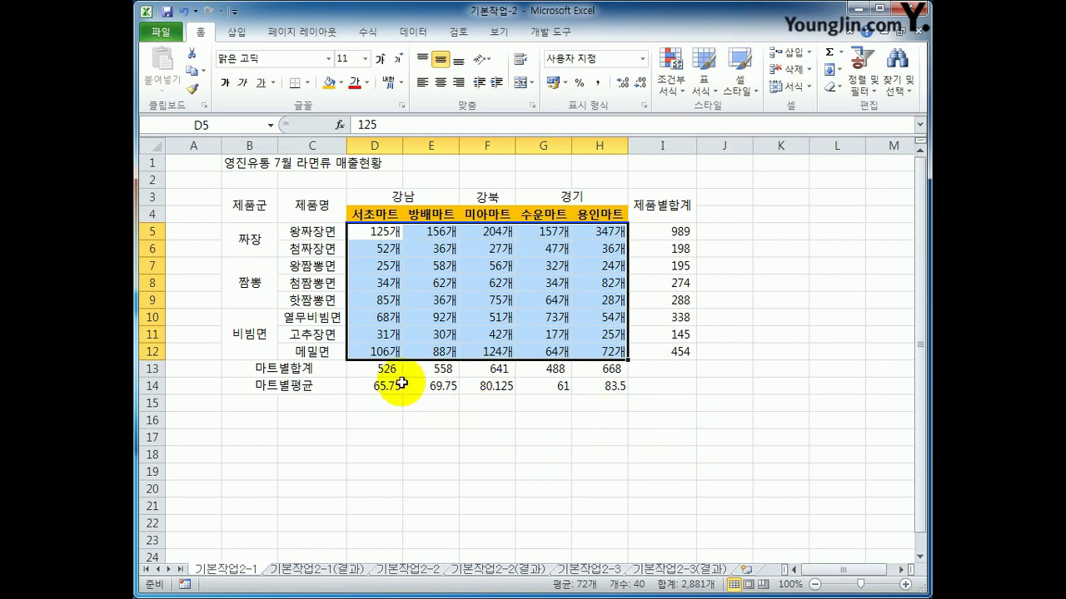
# Apply the custom number format #.00 to the mart averages in D14:H14
pyautogui.moveTo(390, 387); pyautogui.dragTo(591, 388)
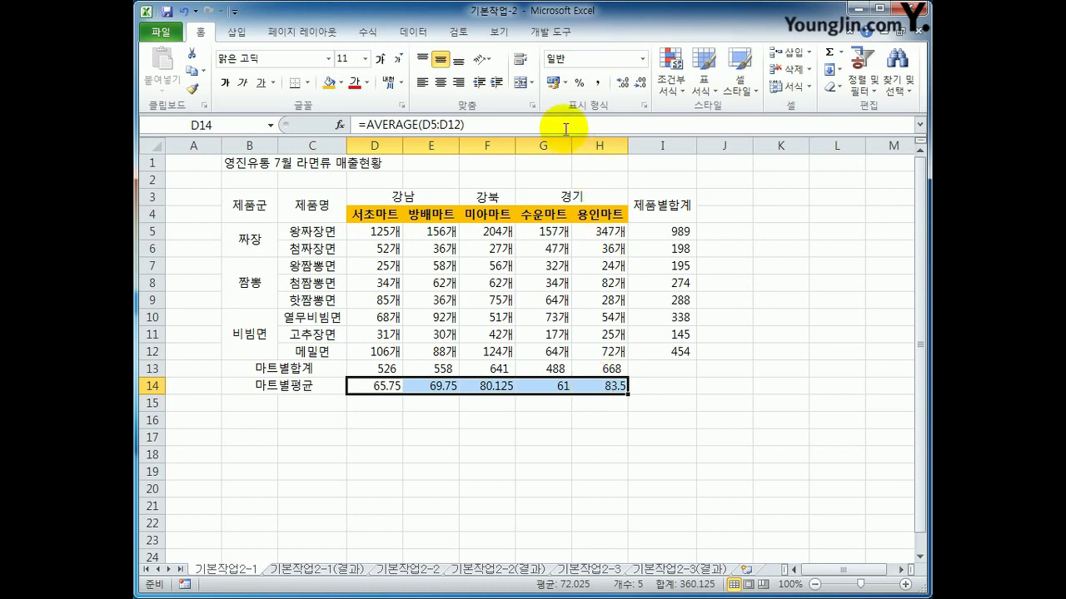
pyautogui.click(644, 107)
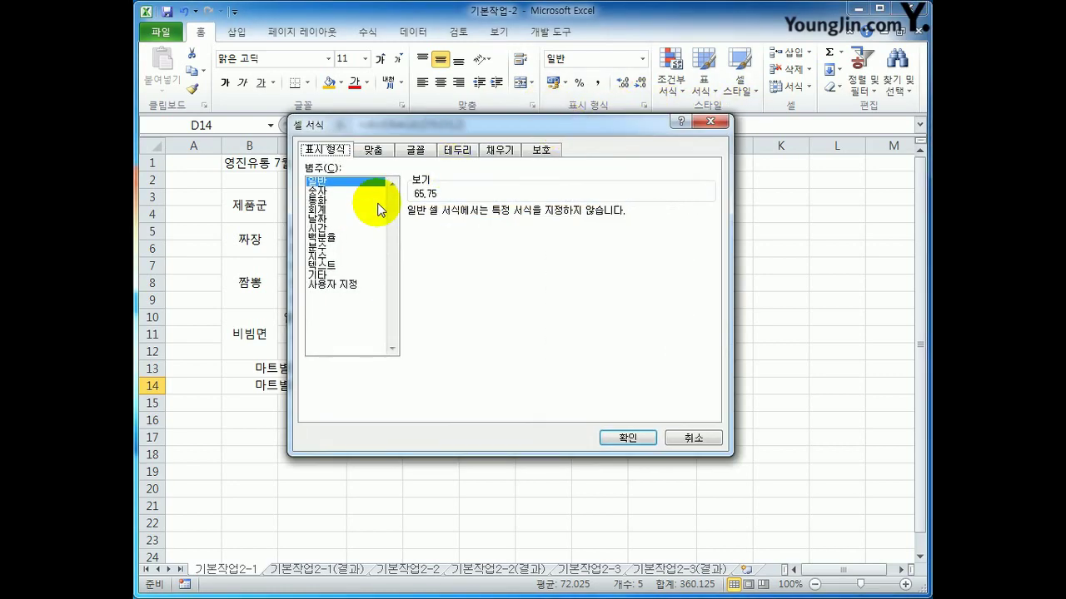
pyautogui.click(335, 284)
pyautogui.moveTo(442, 224); pyautogui.dragTo(368, 225)
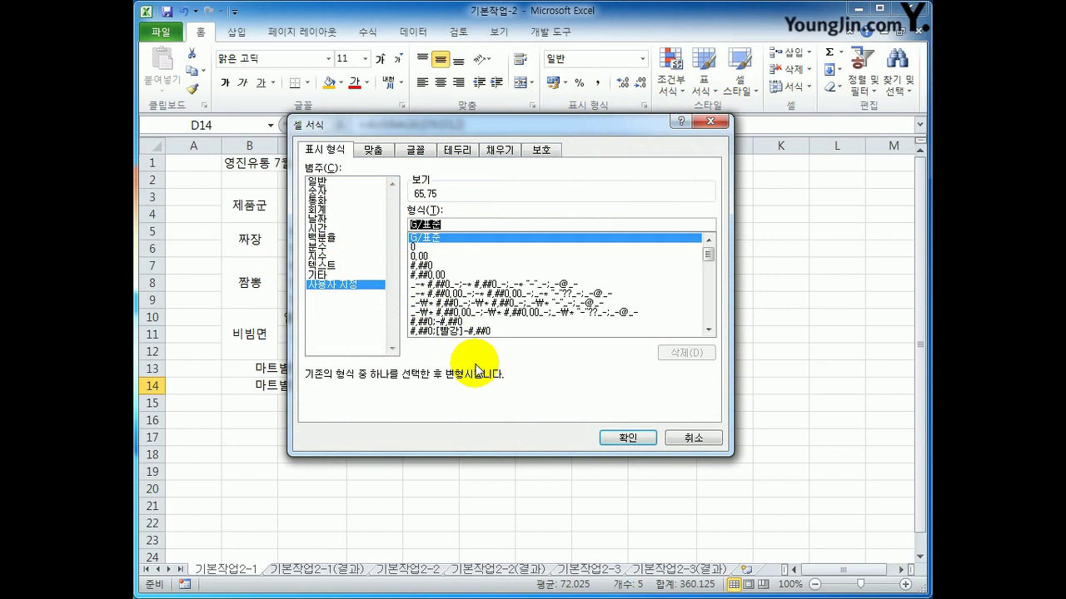
pyautogui.write('#')
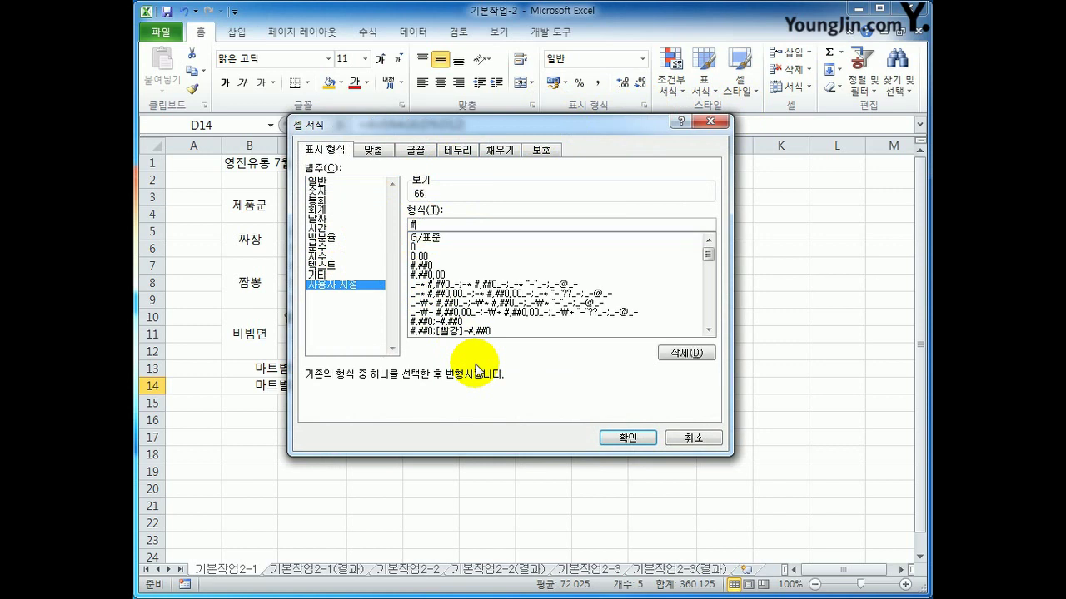
pyautogui.write(',')
pyautogui.write('00')
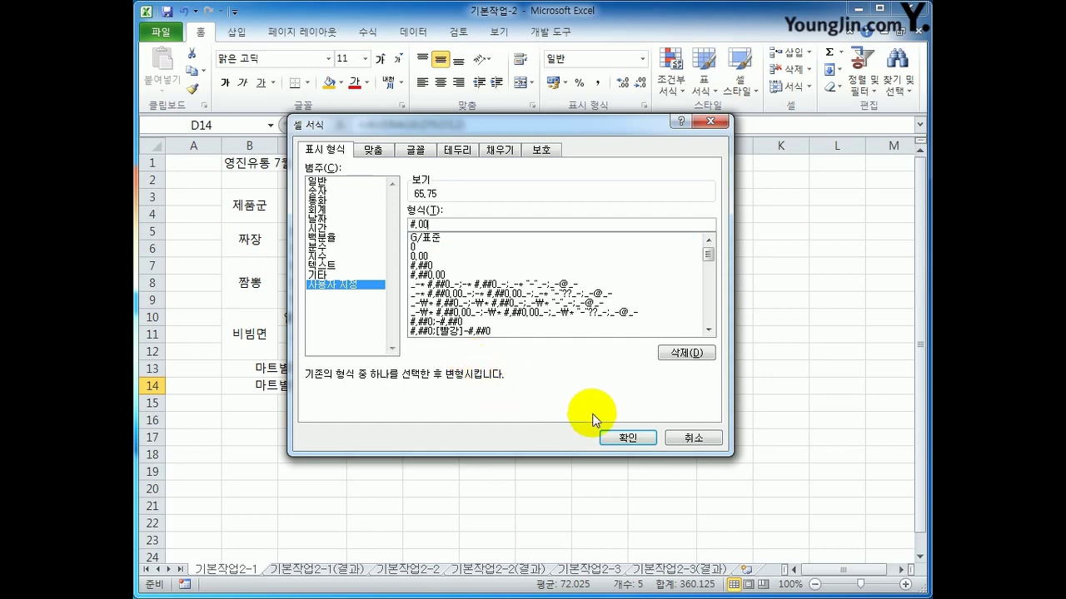
pyautogui.click(616, 439)
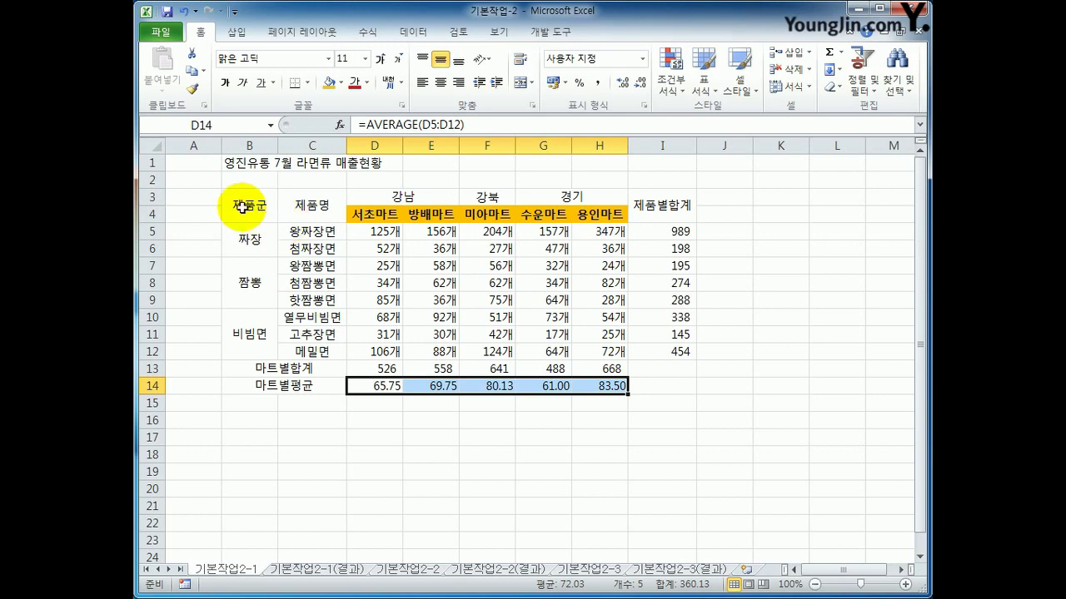
# Add all borders to the table range B3:I14 and surround it with a thick box border
pyautogui.moveTo(272, 204); pyautogui.dragTo(656, 388)
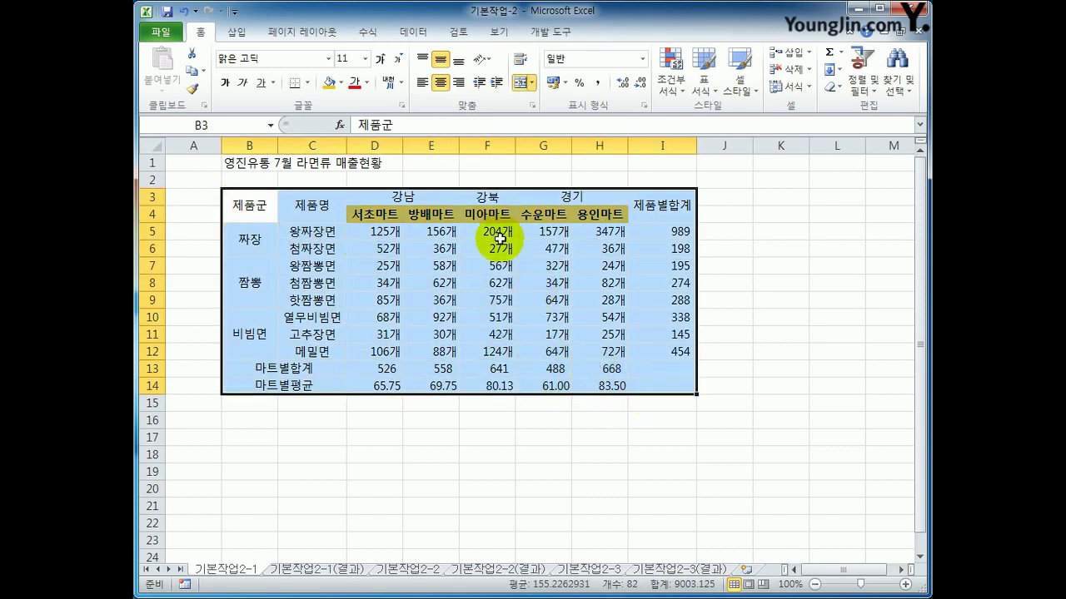
pyautogui.click(309, 84)
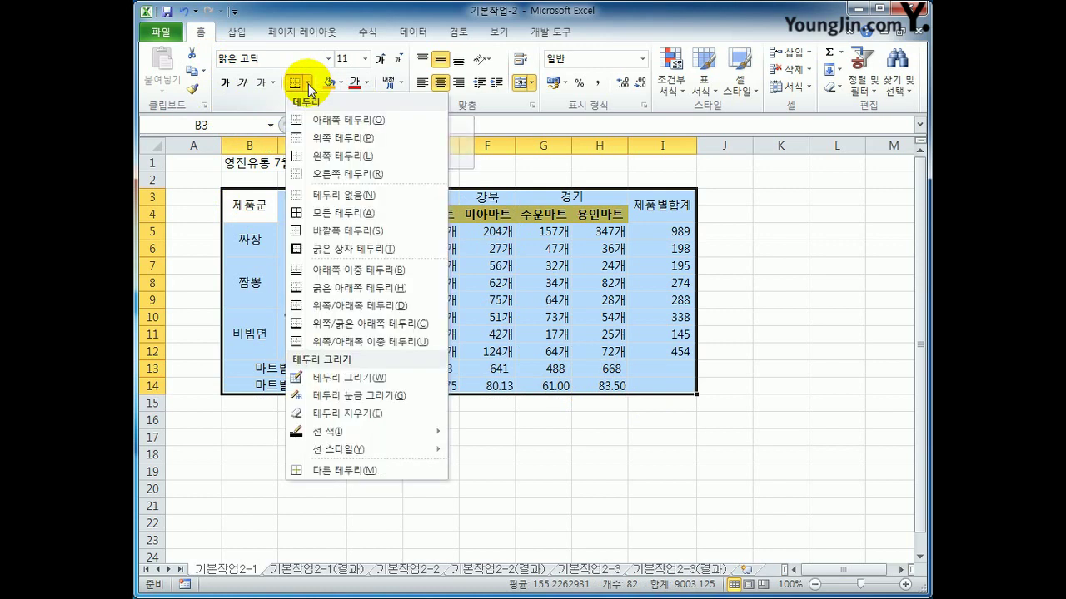
pyautogui.click(341, 215)
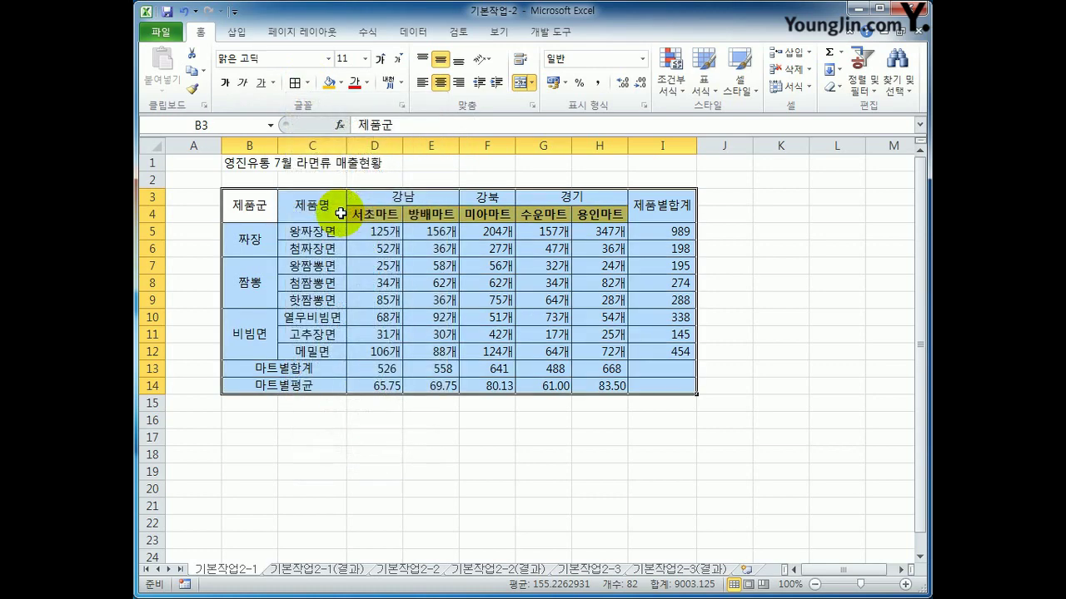
pyautogui.click(307, 83)
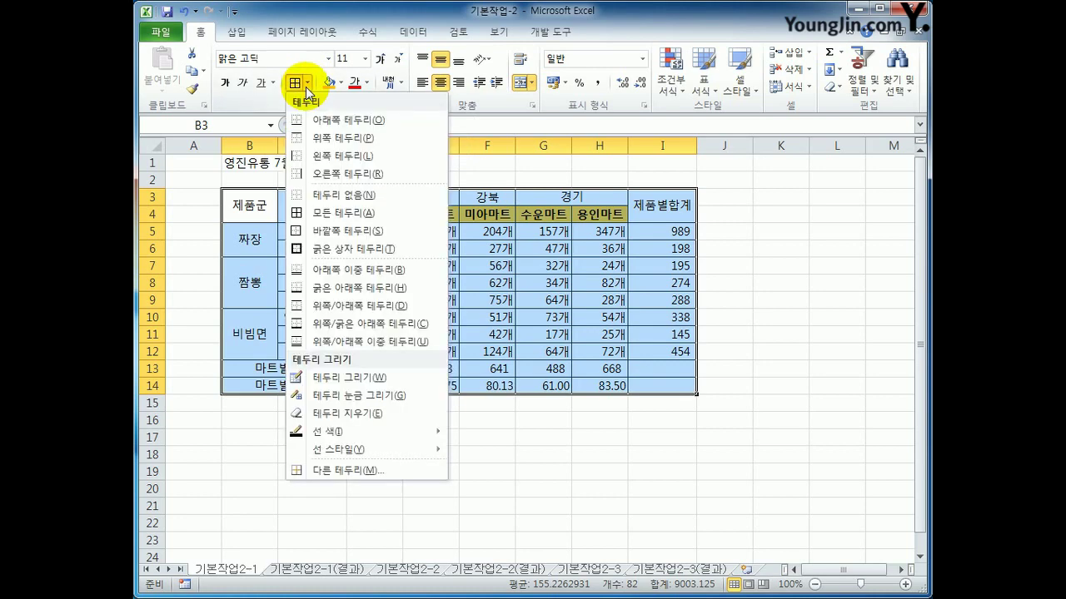
pyautogui.click(333, 248)
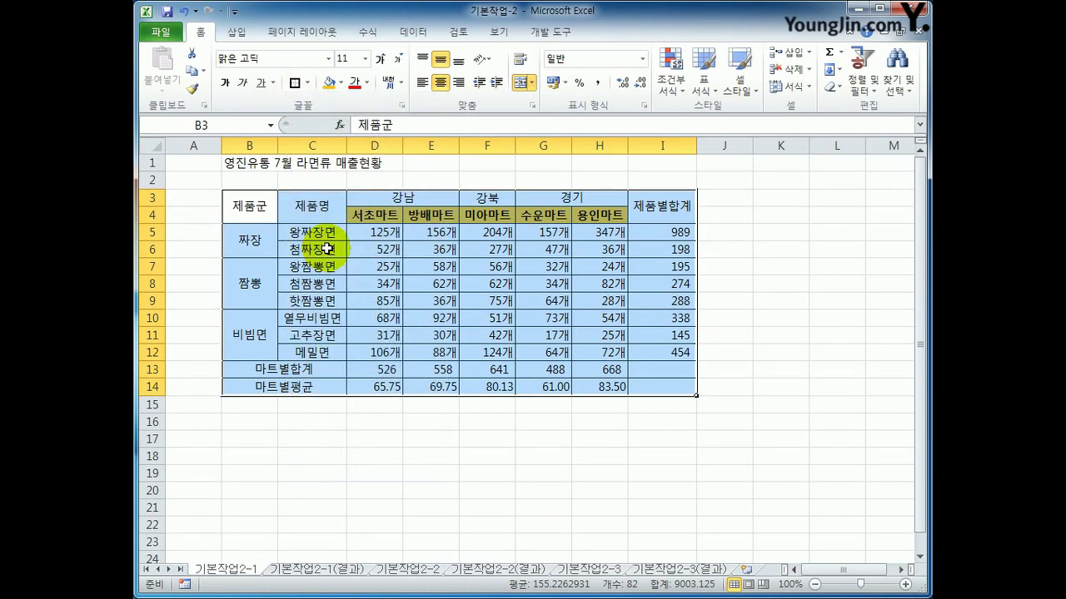
pyautogui.click(725, 473)
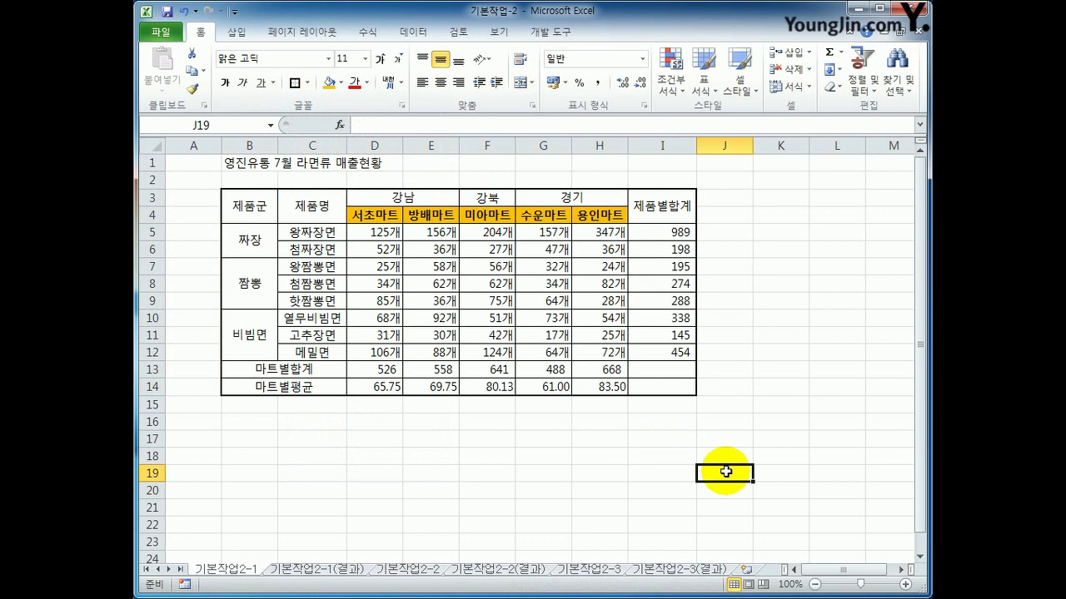
# Cross out the empty cells I13:I14 with diagonal borders in both directions
pyautogui.moveTo(670, 369); pyautogui.dragTo(667, 389)
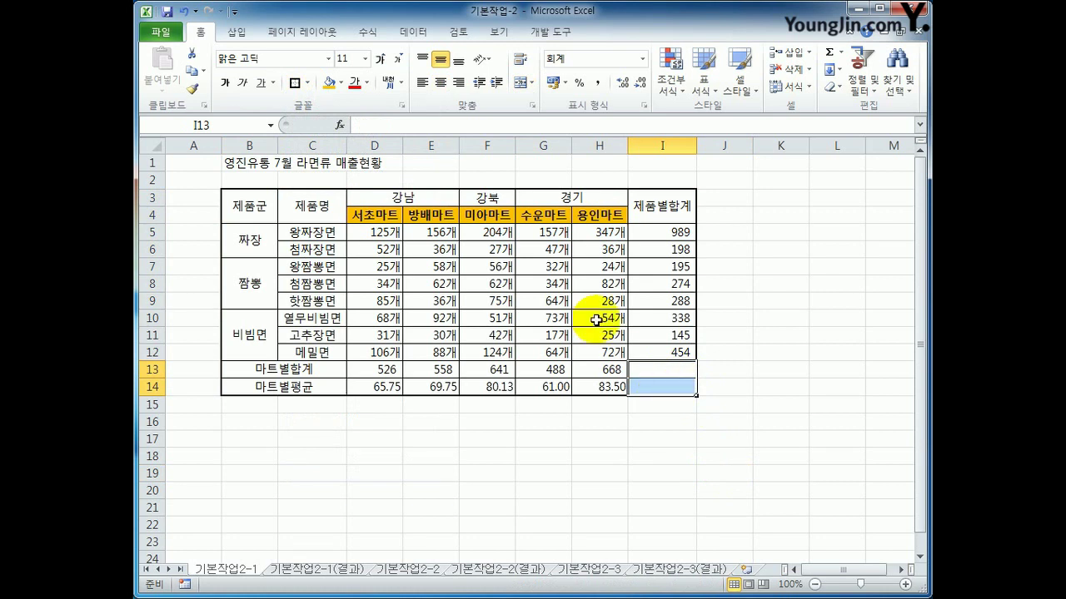
pyautogui.click(644, 108)
pyautogui.click(457, 150)
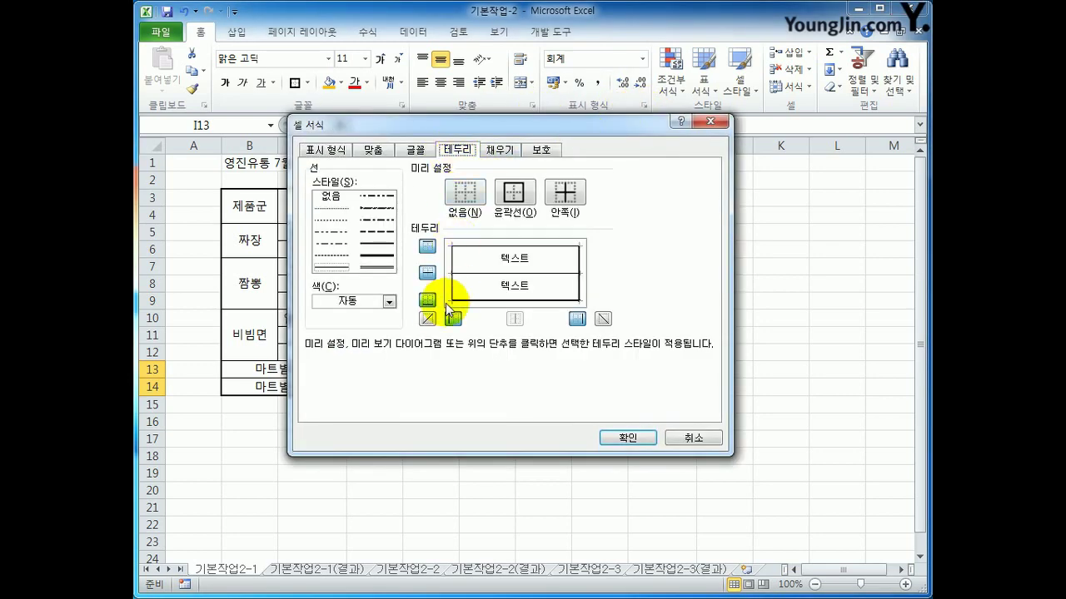
pyautogui.click(427, 318)
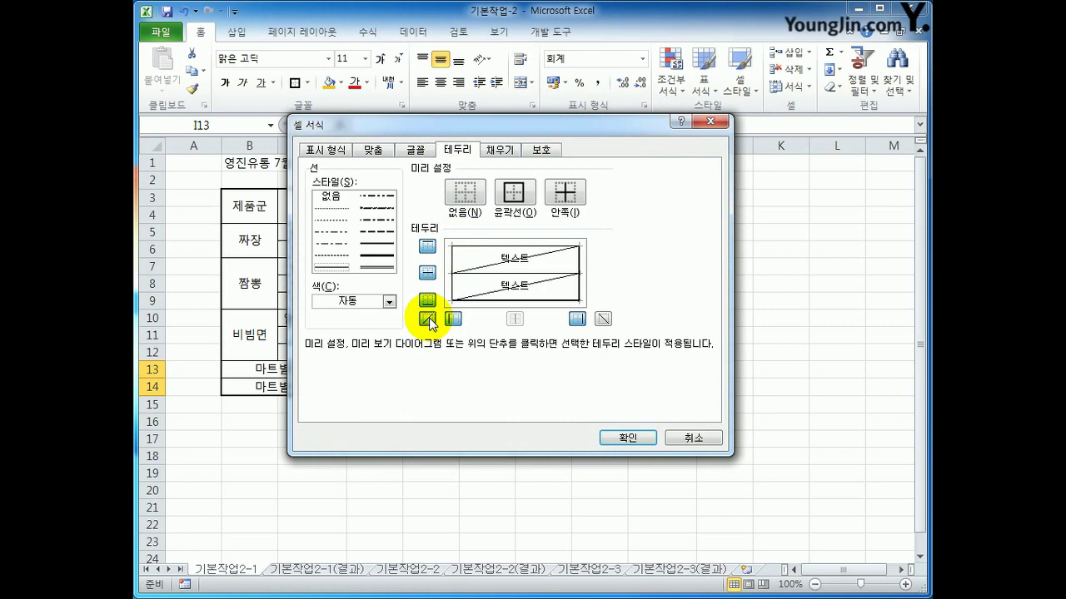
pyautogui.click(601, 318)
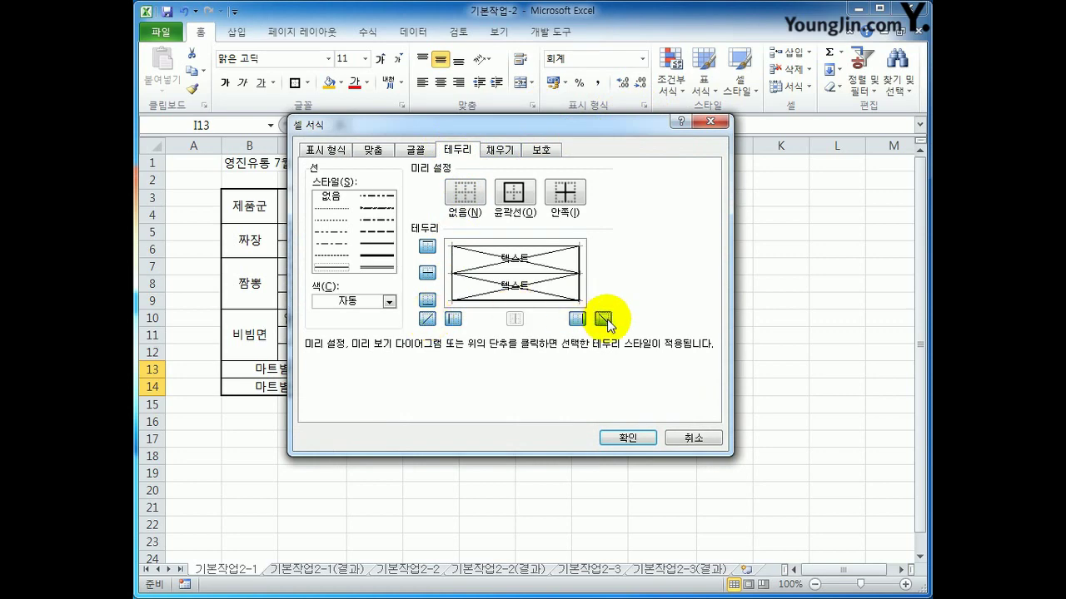
pyautogui.click(628, 436)
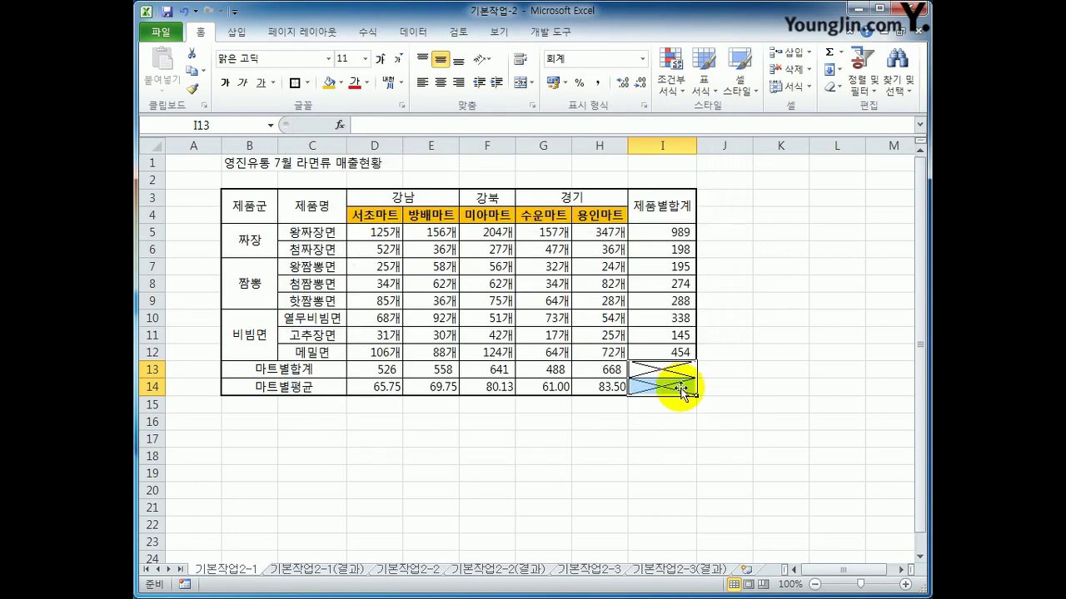
pyautogui.click(720, 449)
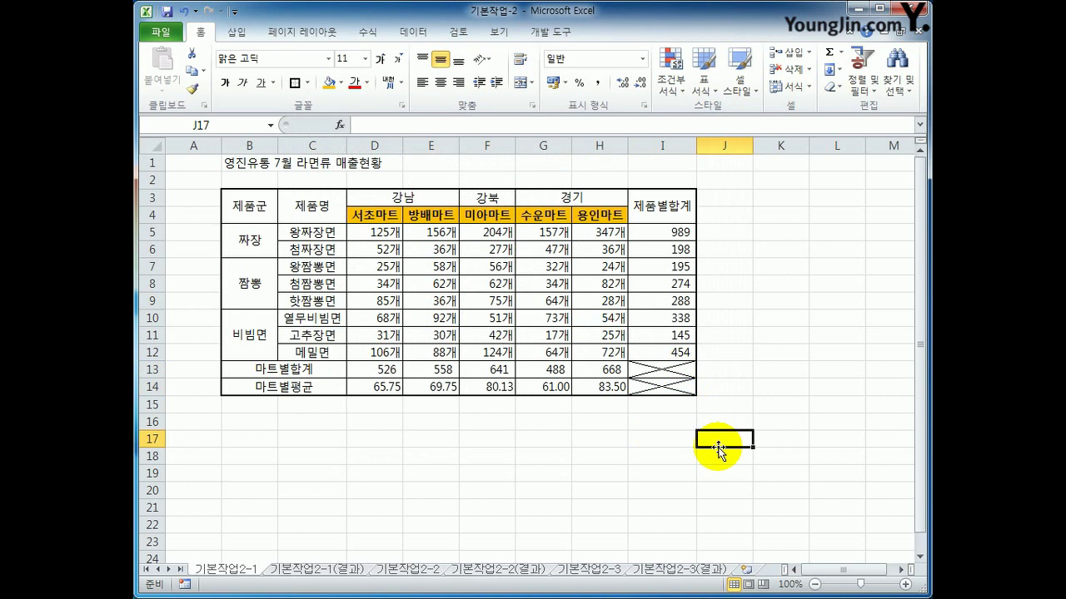
# Set the width of column A to 2
pyautogui.click(188, 143)
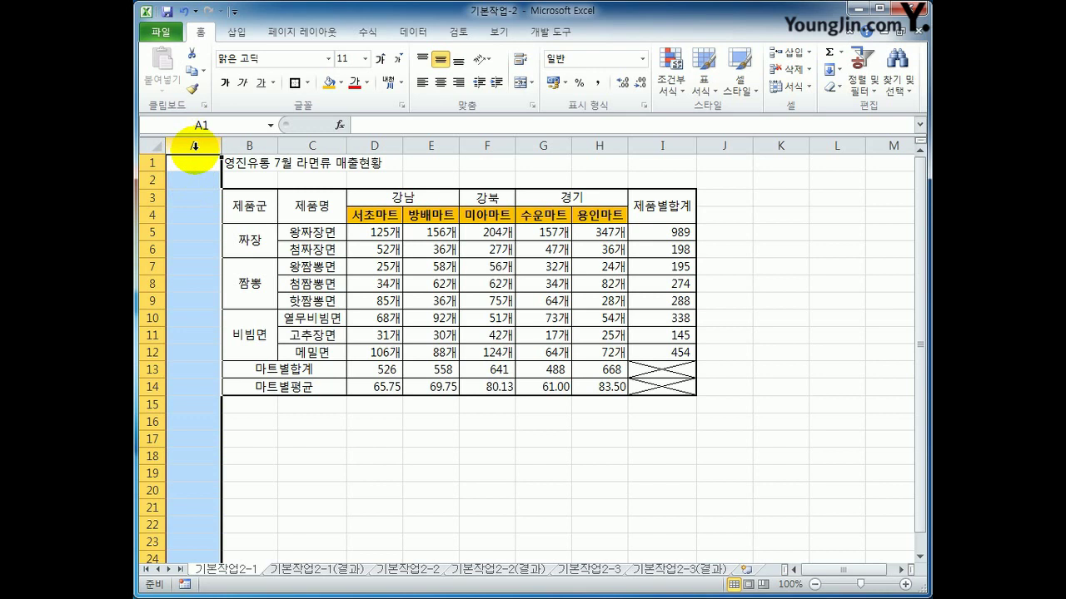
pyautogui.rightClick(199, 203)
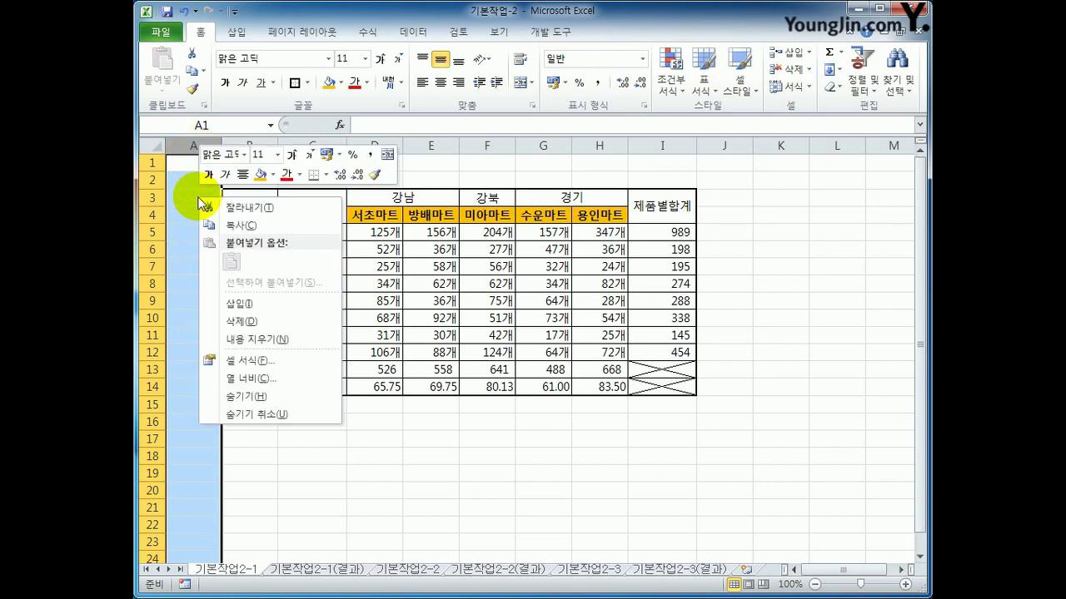
pyautogui.click(278, 379)
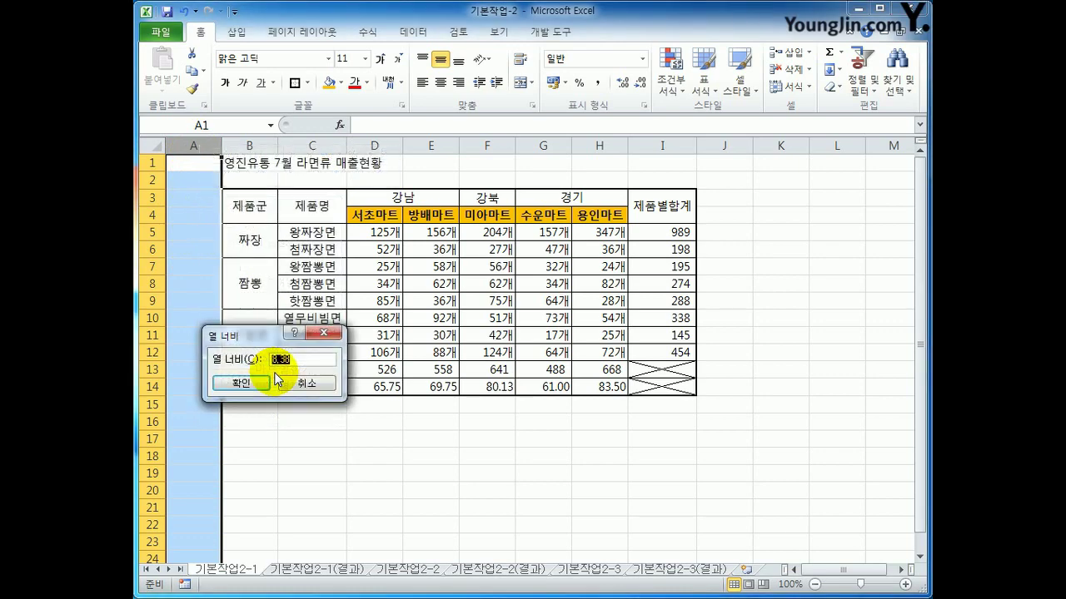
pyautogui.write('2')
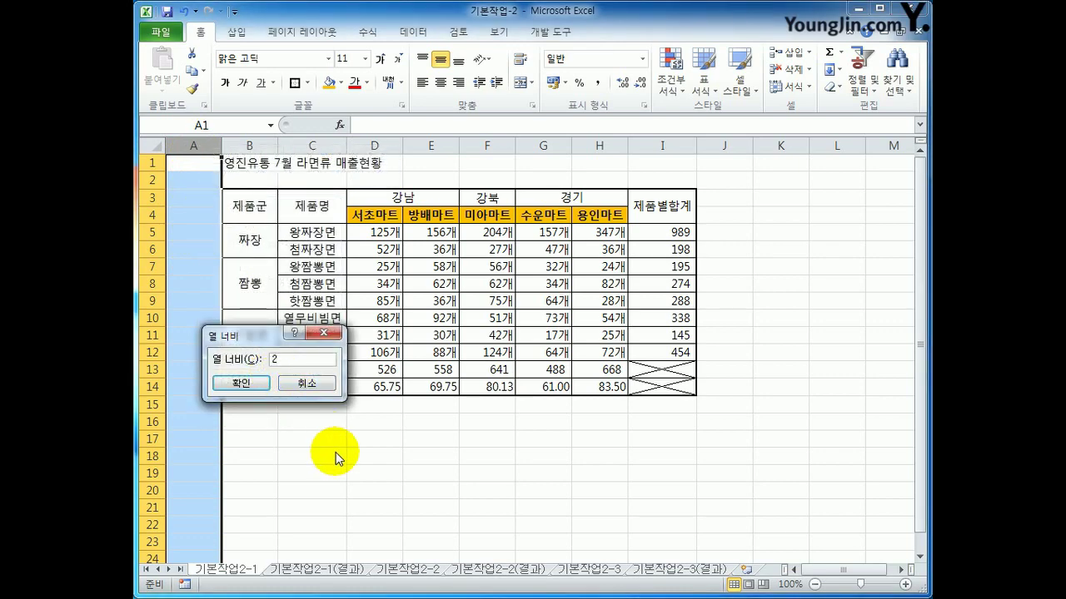
pyautogui.click(240, 382)
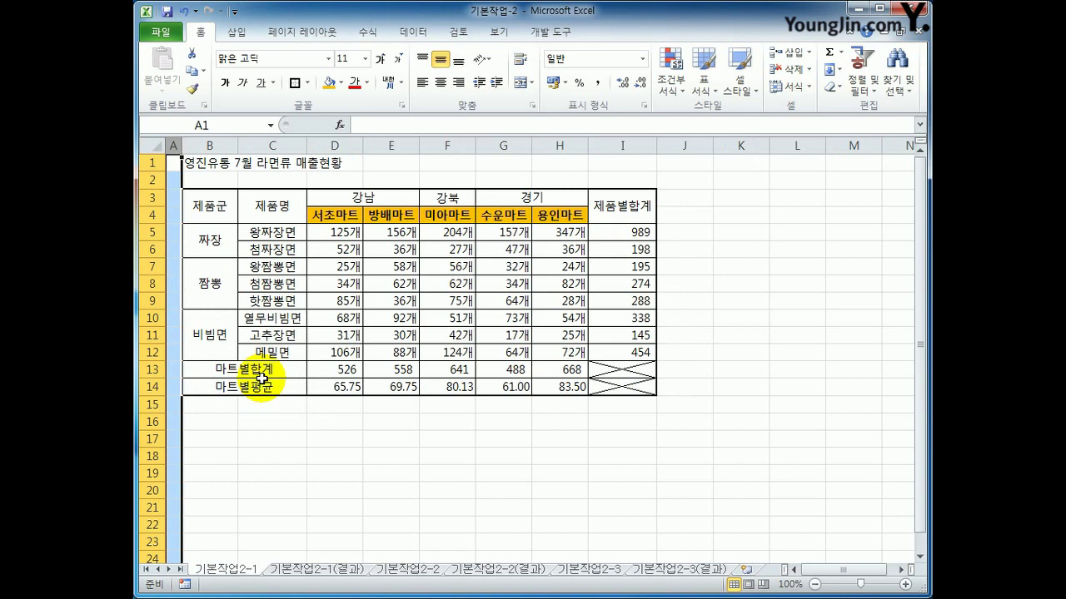
# Define the name 제품명 for the product cells C5:C12 and select the range by that name
pyautogui.moveTo(270, 233); pyautogui.dragTo(275, 353)
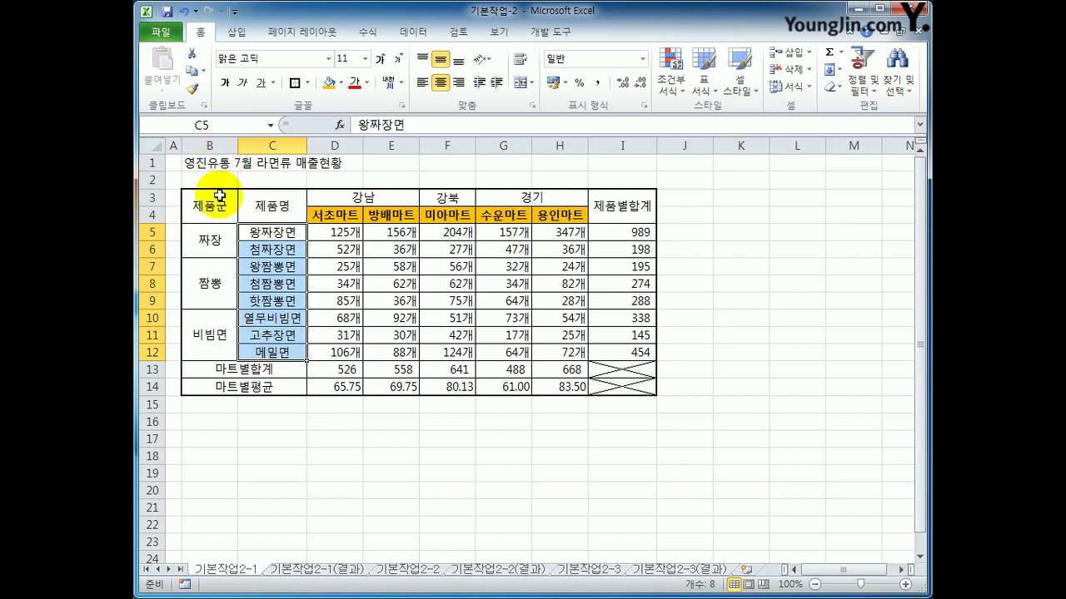
pyautogui.click(217, 126)
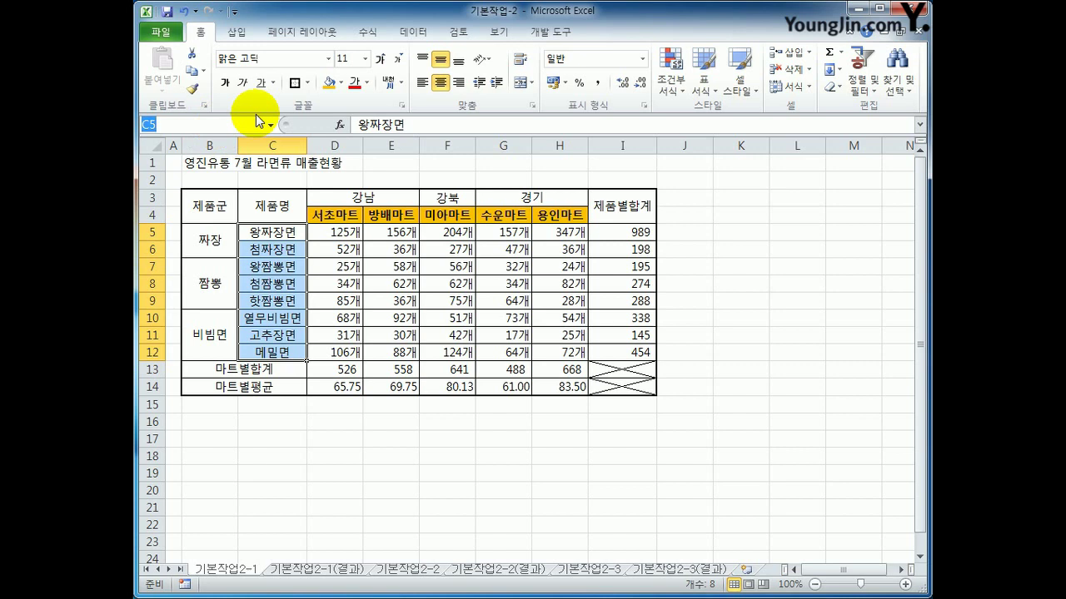
pyautogui.write('제품명')
pyautogui.press('Return')
pyautogui.click(510, 457)
pyautogui.click(699, 457)
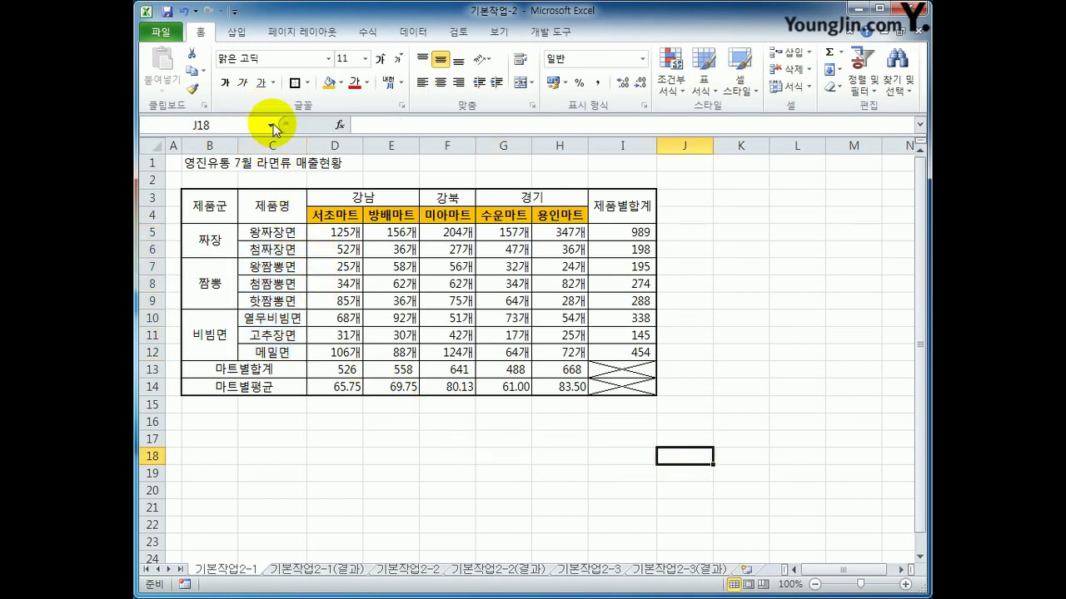
pyautogui.click(272, 126)
pyautogui.click(266, 160)
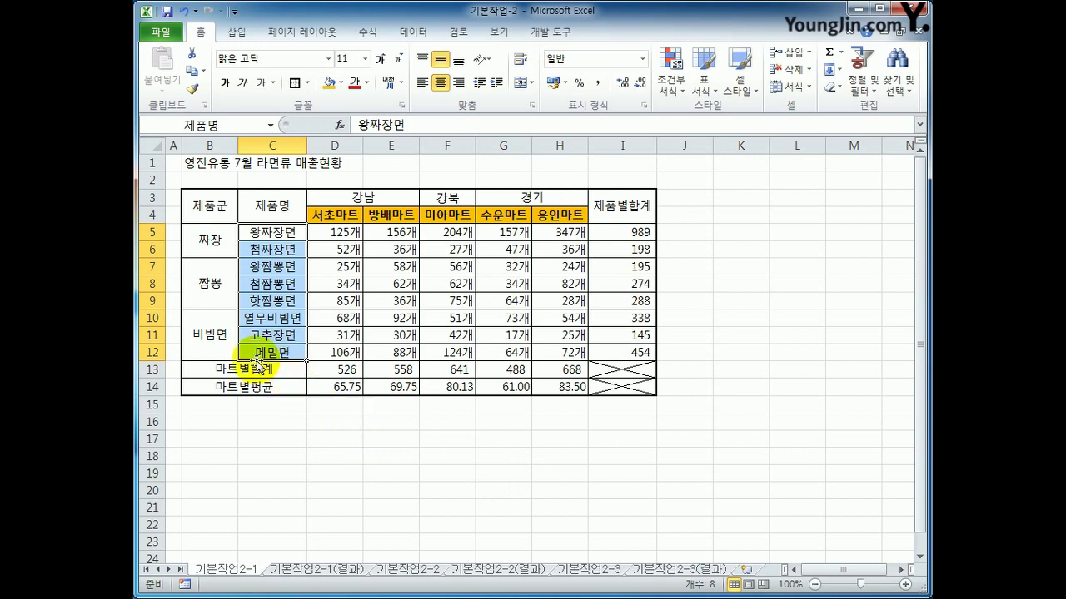
# Set the horizontal alignment of the 마트별합계 and 마트별평균 label cells B13:C14 to distributed with indent (균등 분할)
pyautogui.moveTo(254, 368); pyautogui.dragTo(256, 381)
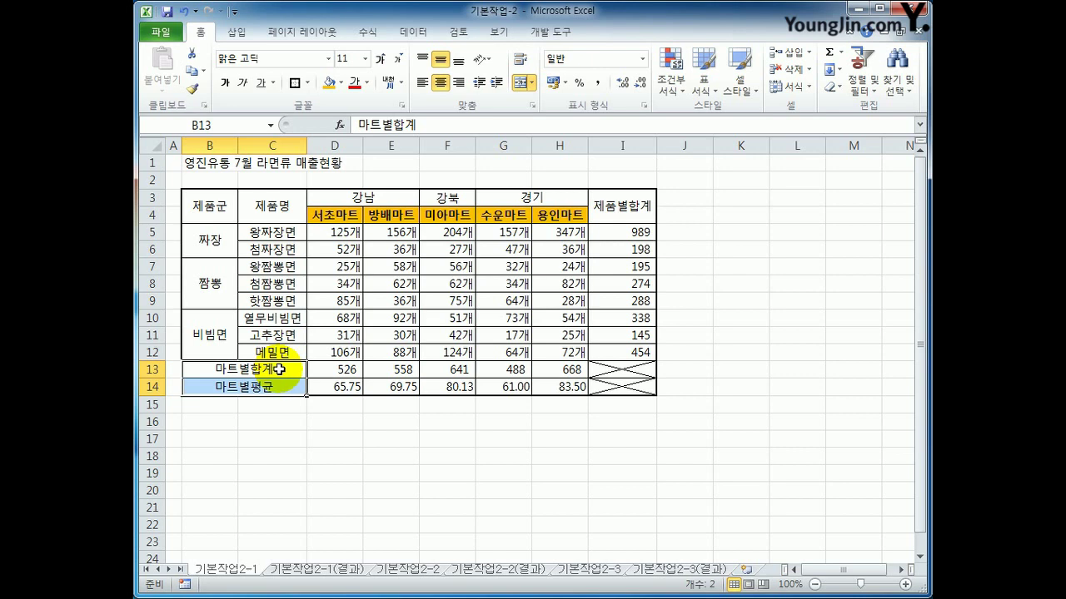
pyautogui.rightClick(279, 369)
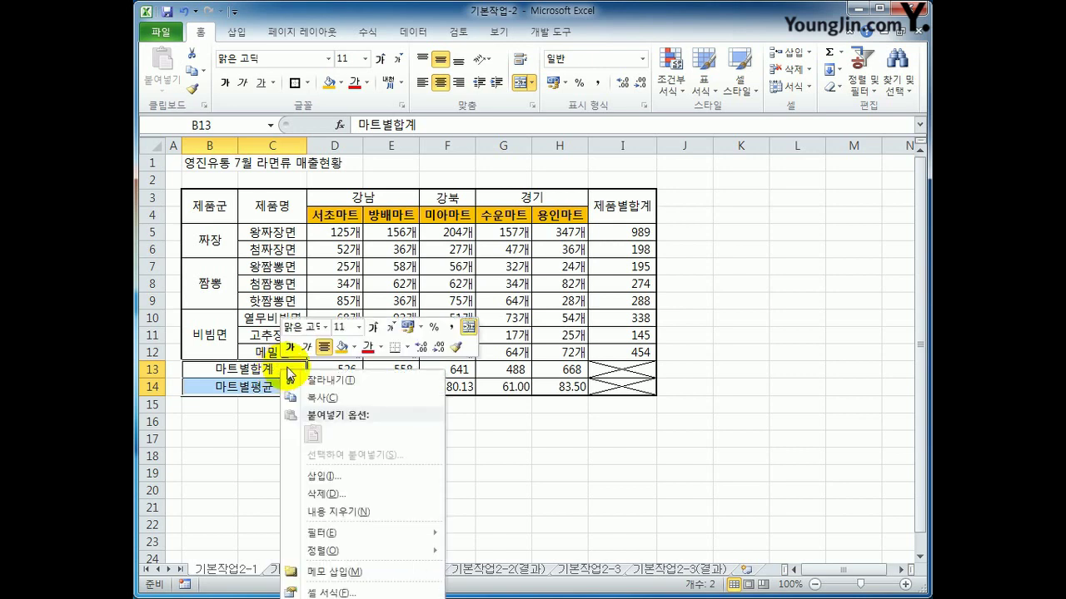
pyautogui.click(408, 586)
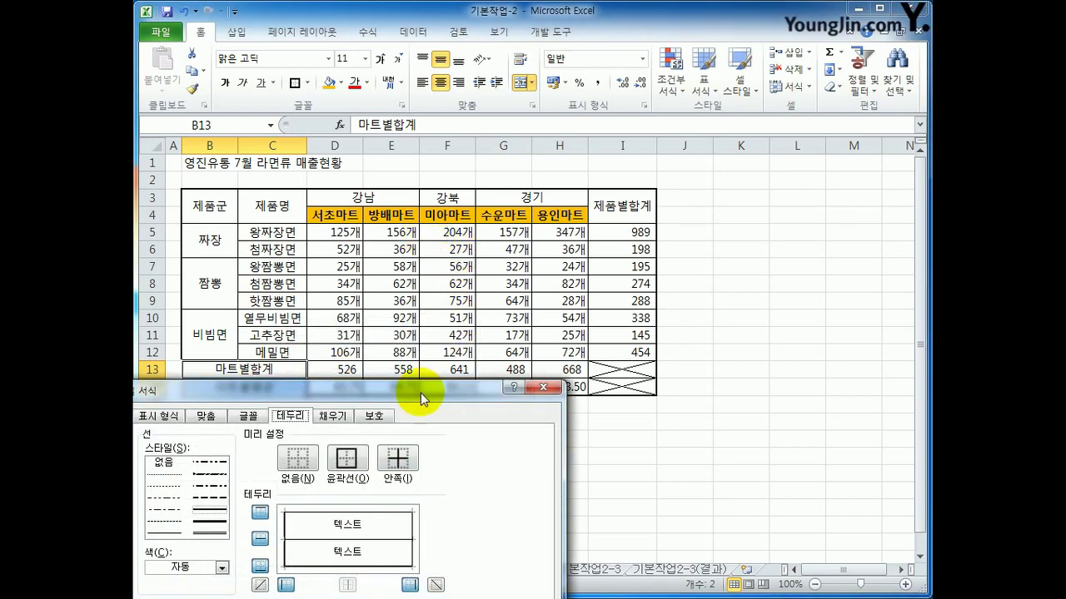
pyautogui.moveTo(423, 393); pyautogui.dragTo(726, 107)
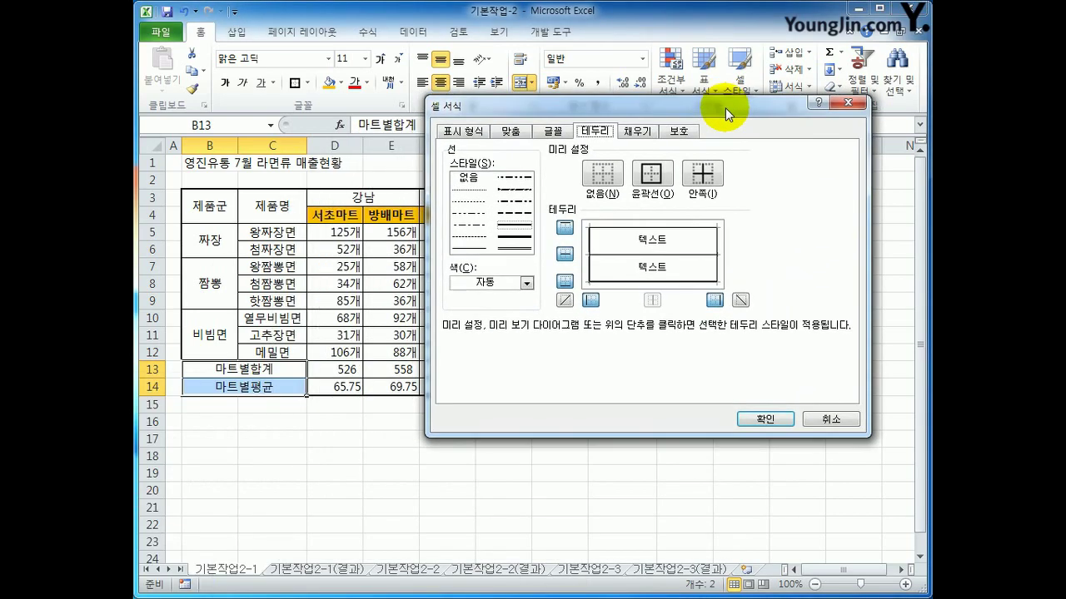
pyautogui.click(701, 293)
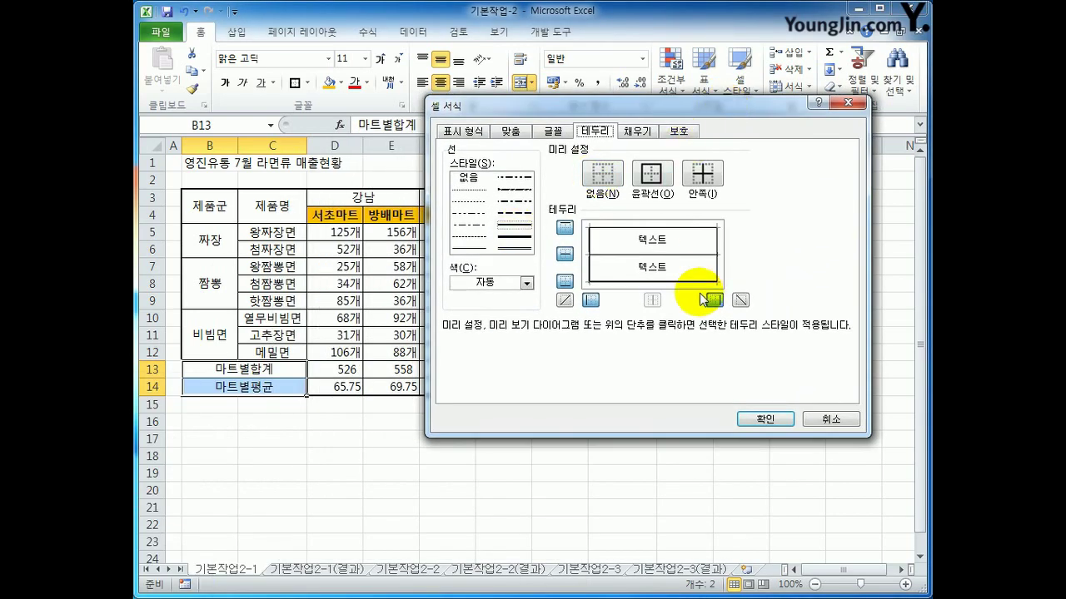
pyautogui.click(512, 133)
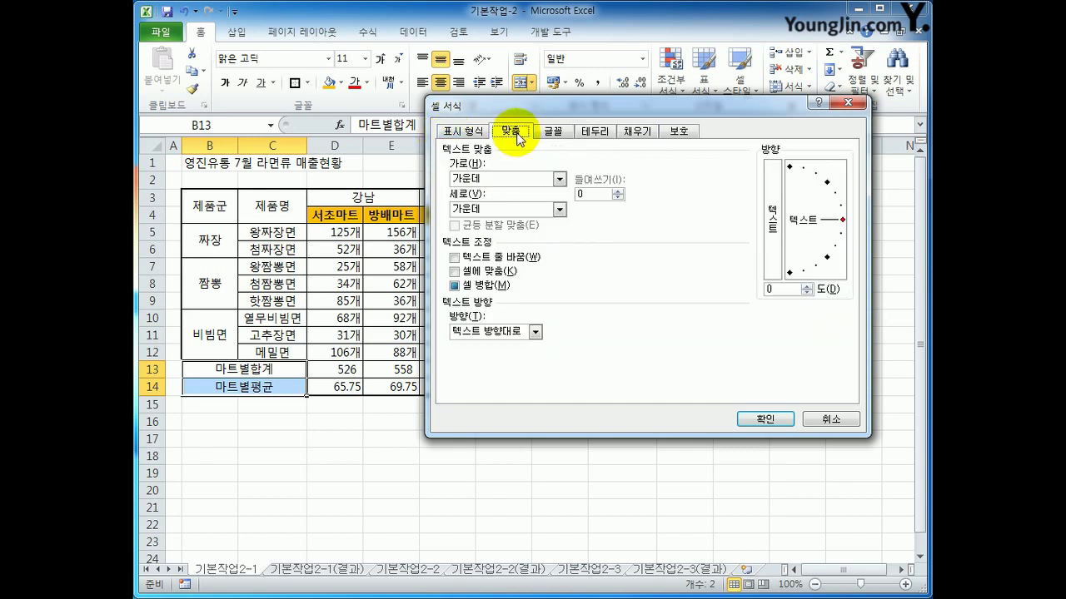
pyautogui.click(509, 181)
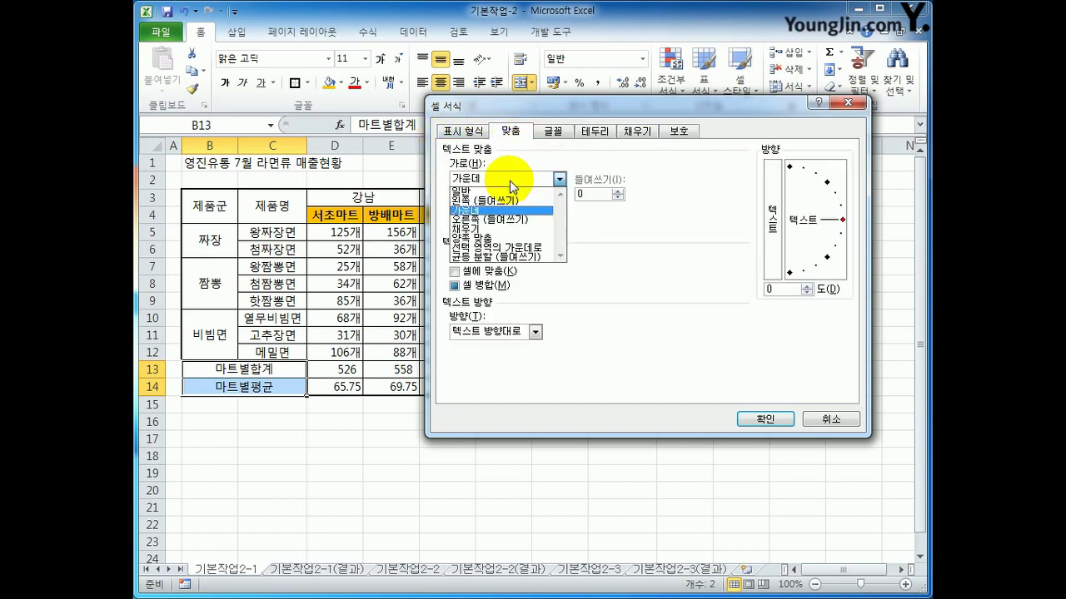
pyautogui.click(527, 258)
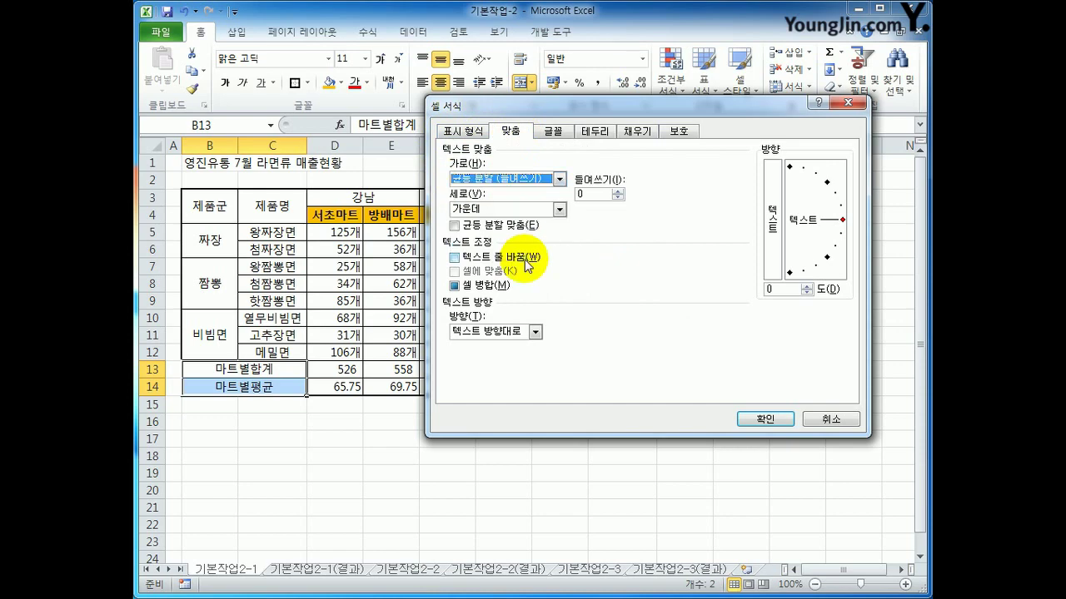
pyautogui.click(773, 422)
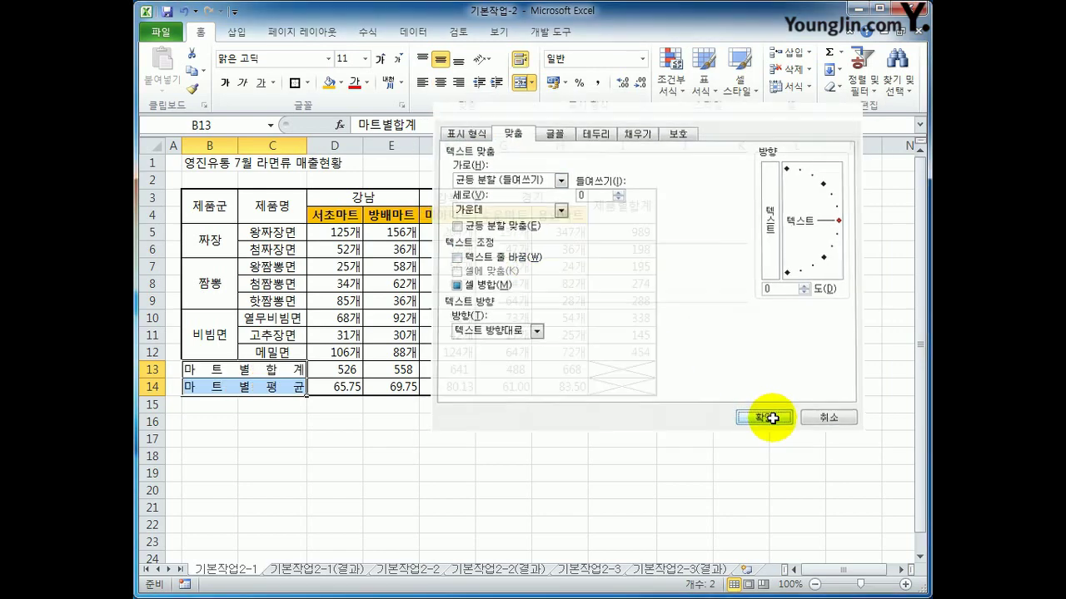
pyautogui.click(764, 424)
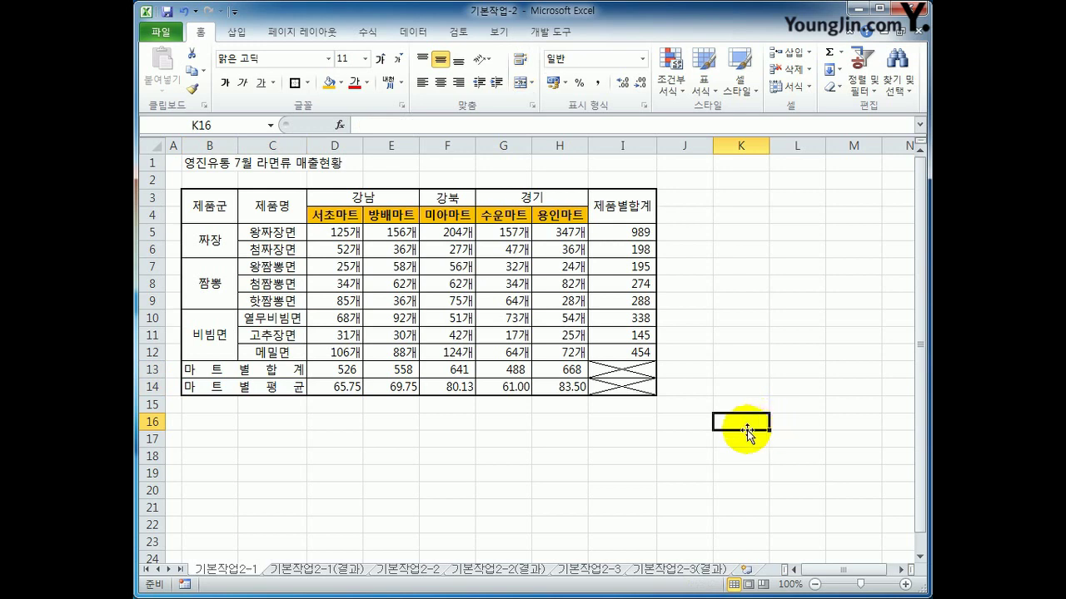
# Insert a comment on cell I5 with its default text replaced by 최고인기품목
pyautogui.click(637, 234)
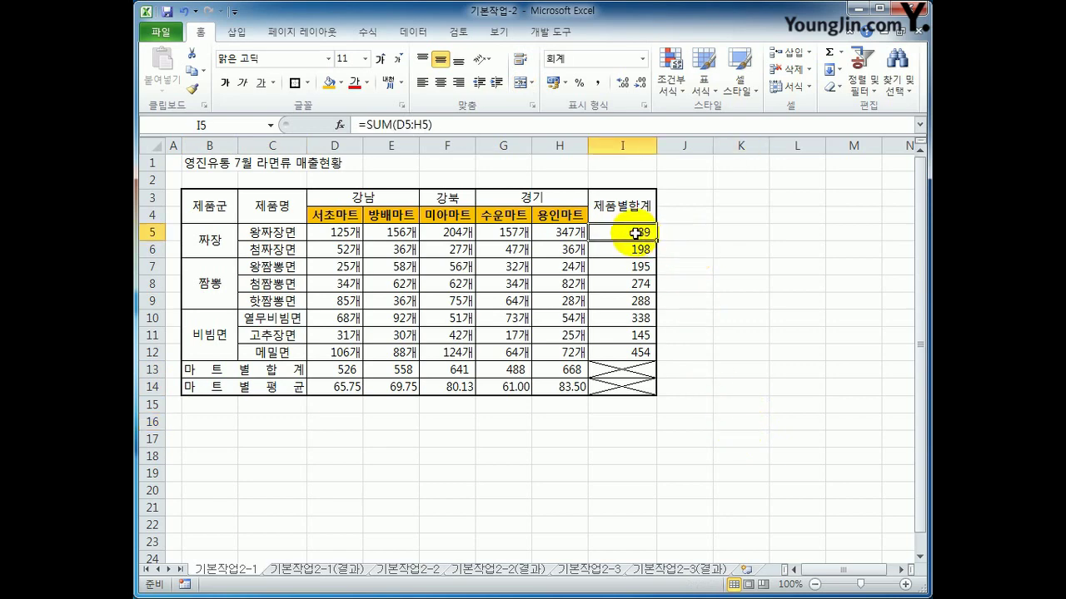
pyautogui.rightClick(623, 234)
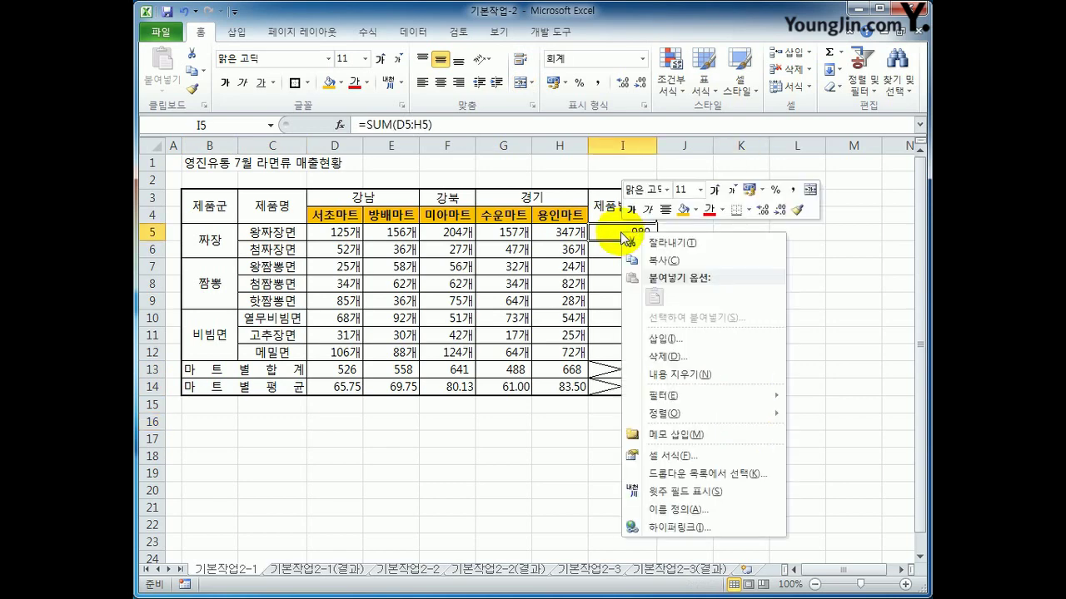
pyautogui.click(752, 434)
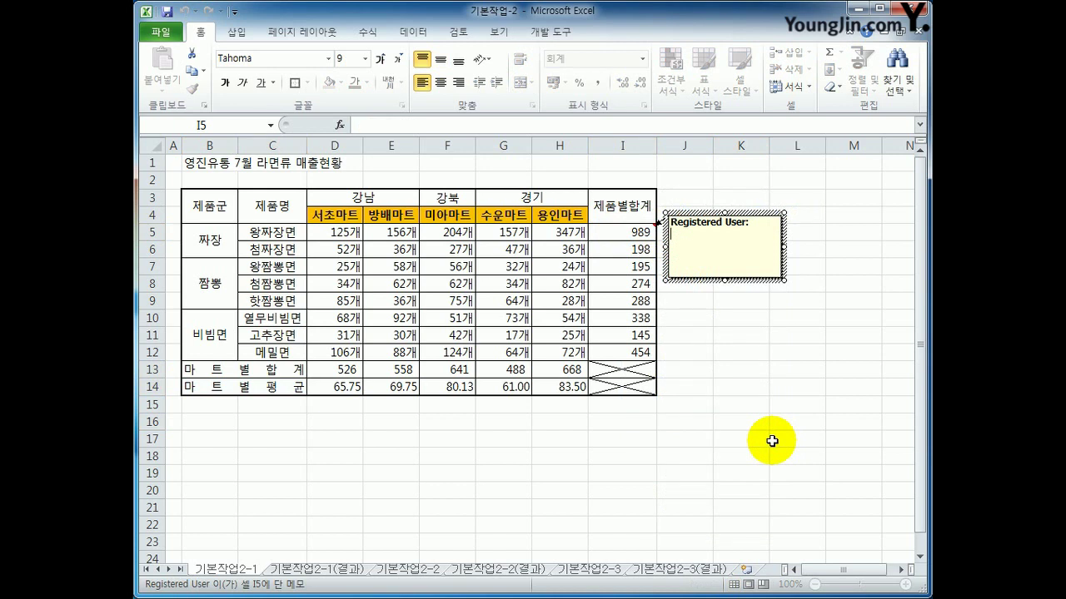
pyautogui.hotkey('ctrl', 'a')
pyautogui.press('Delete')
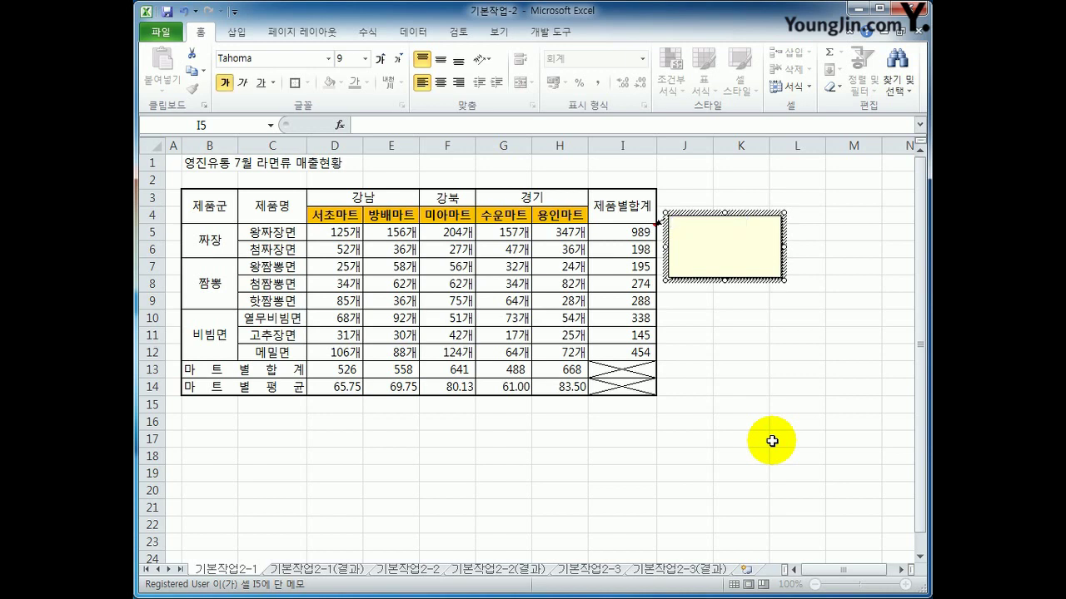
pyautogui.write('최고인기품목')
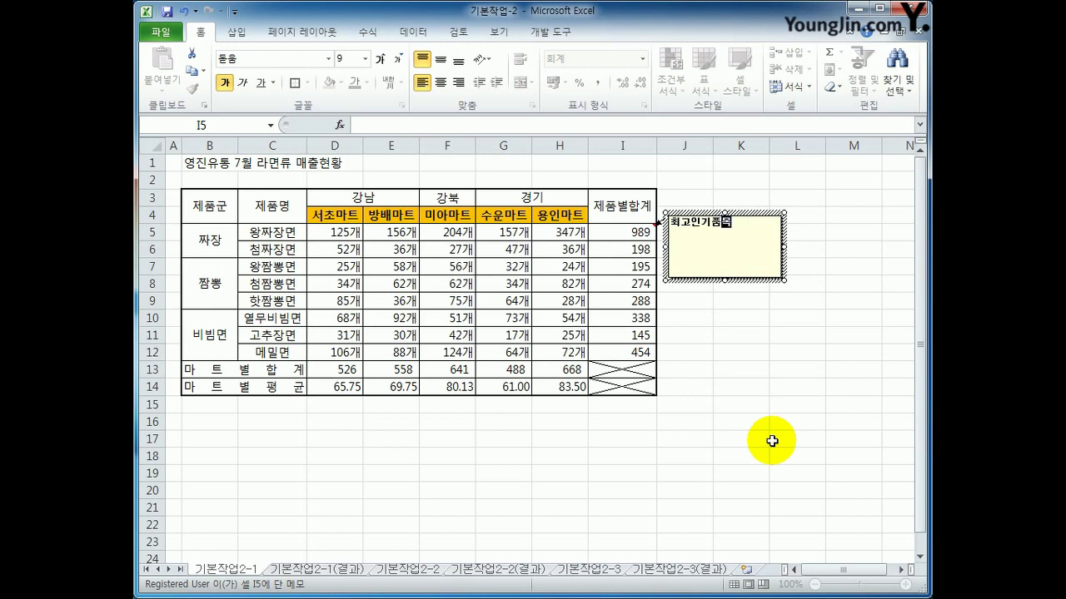
pyautogui.click(796, 383)
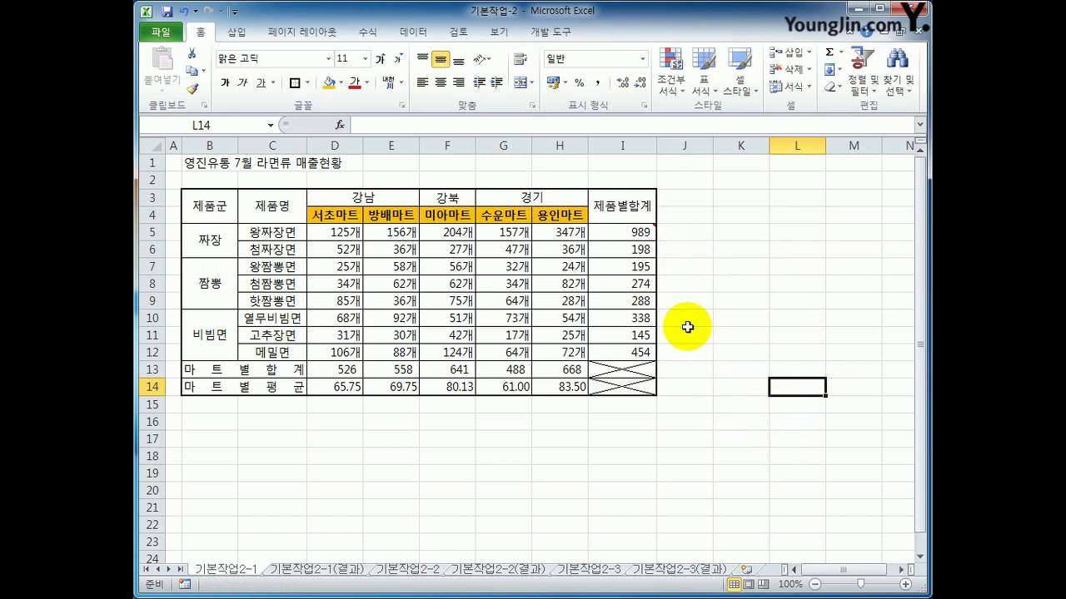
# Set the comment on cell I5 to stay displayed at all times
pyautogui.moveTo(636, 234)
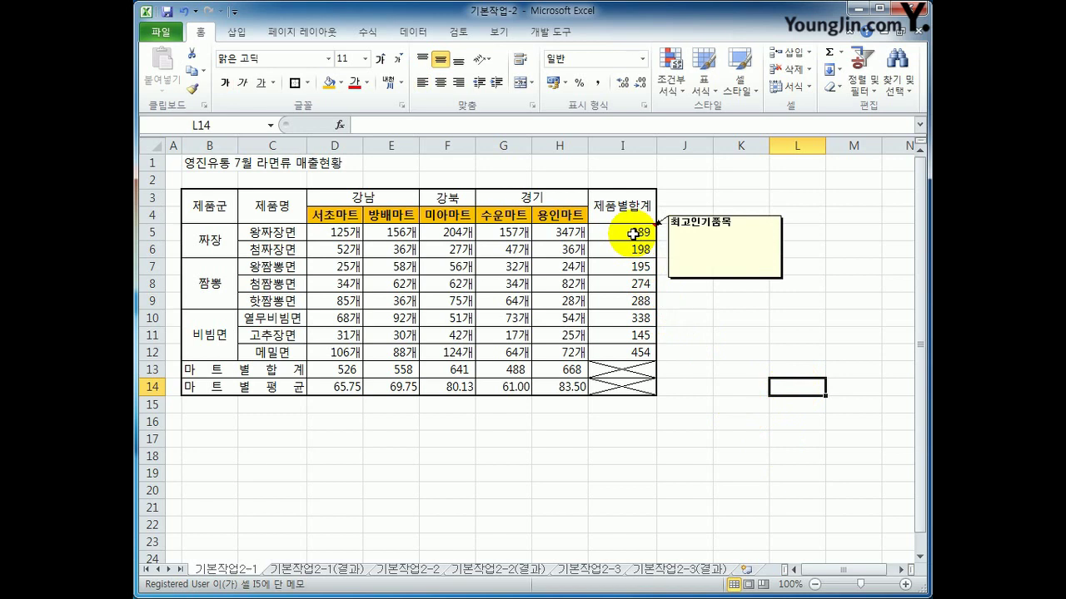
pyautogui.click(632, 234)
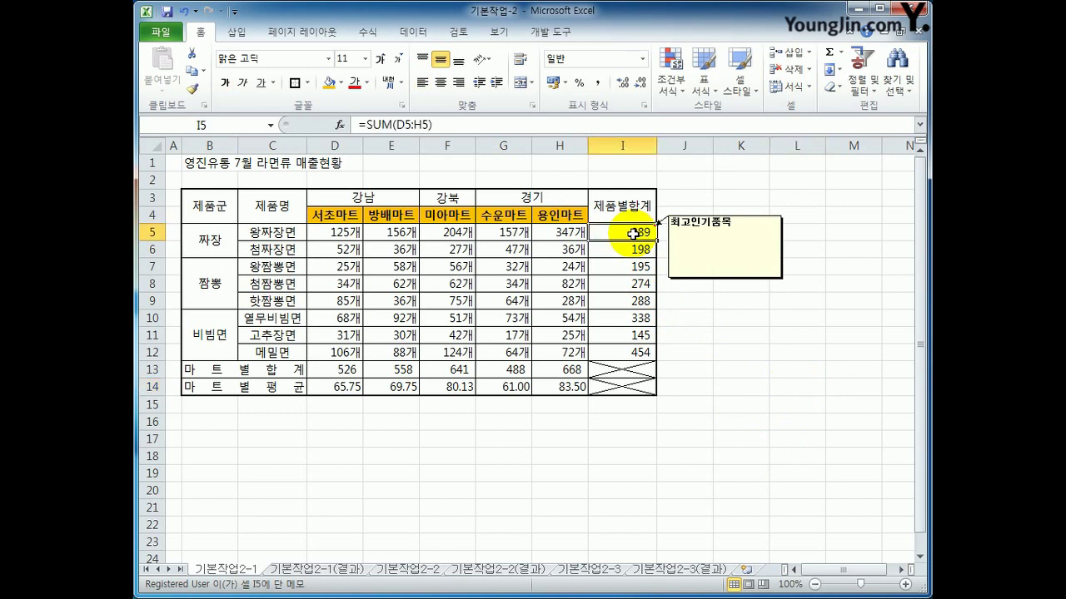
pyautogui.rightClick(635, 234)
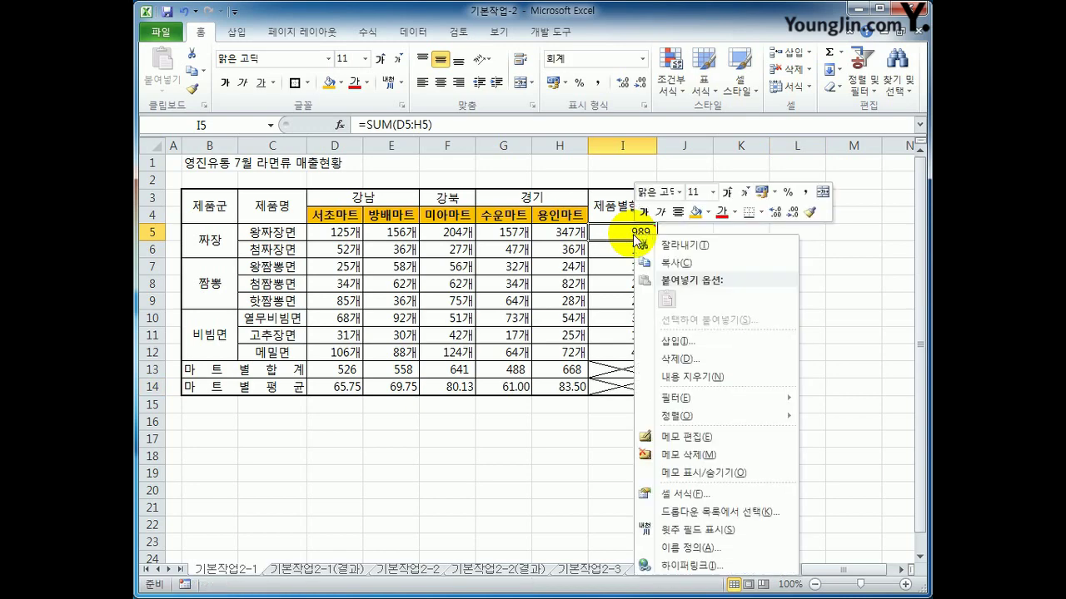
pyautogui.click(729, 473)
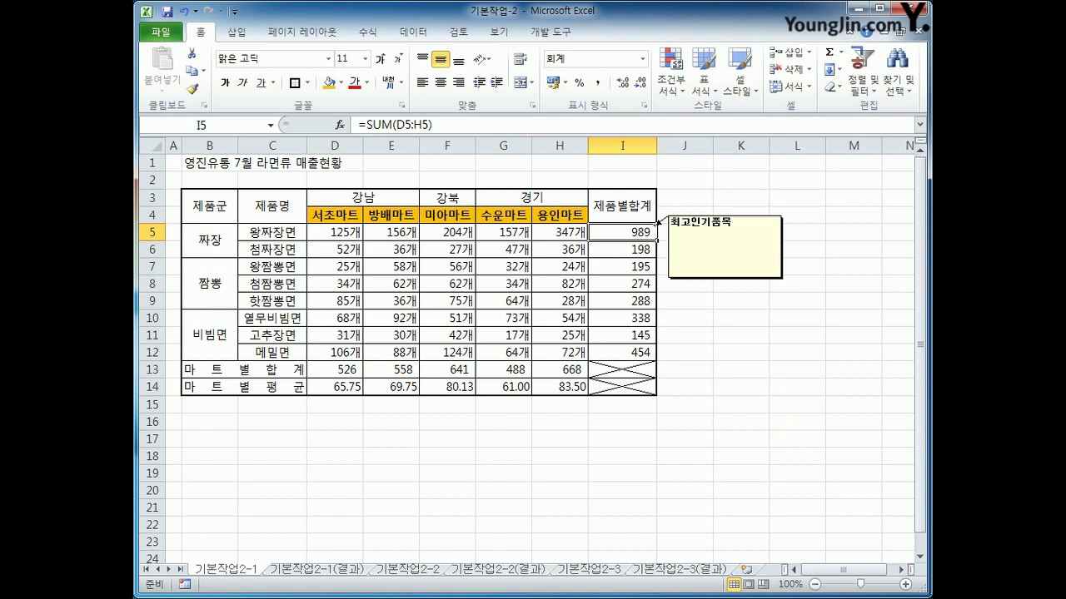
# Turn on automatic sizing (자동 크기) for the comment box attached to cell I5
pyautogui.click(732, 221)
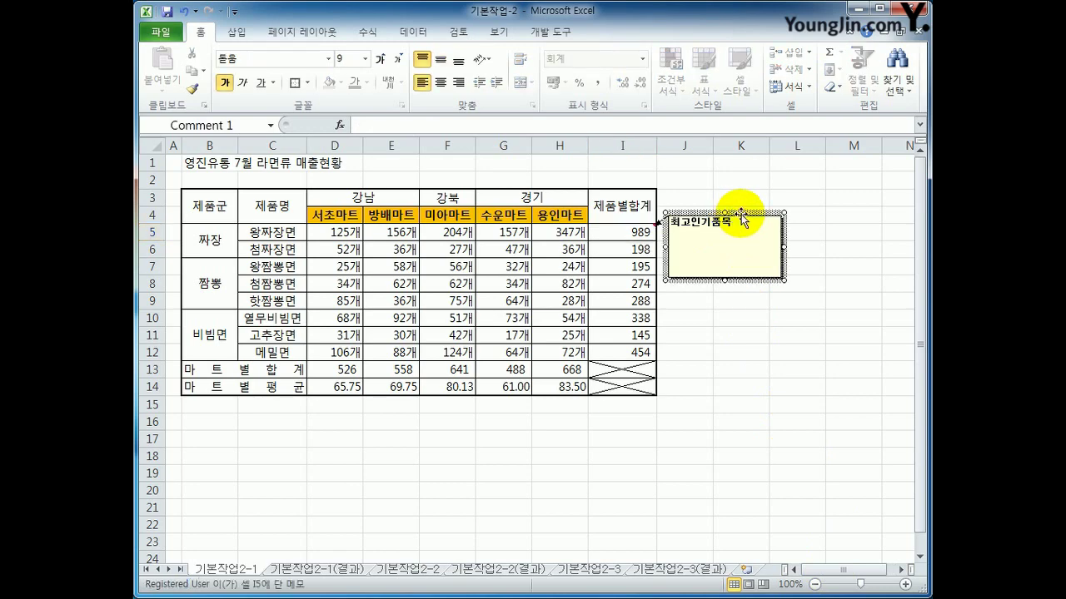
pyautogui.rightClick(740, 218)
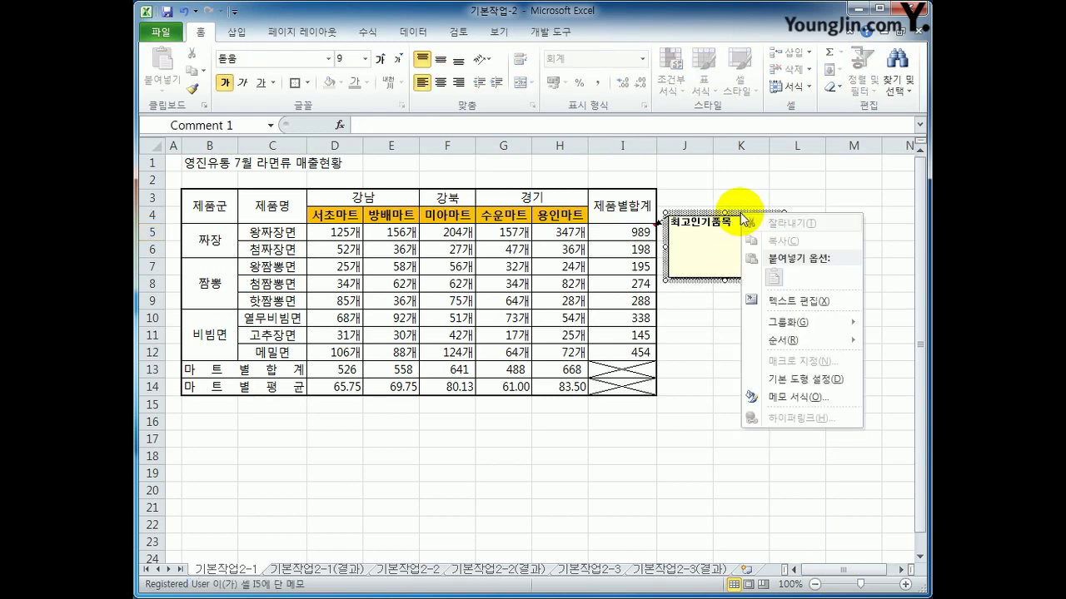
pyautogui.click(833, 400)
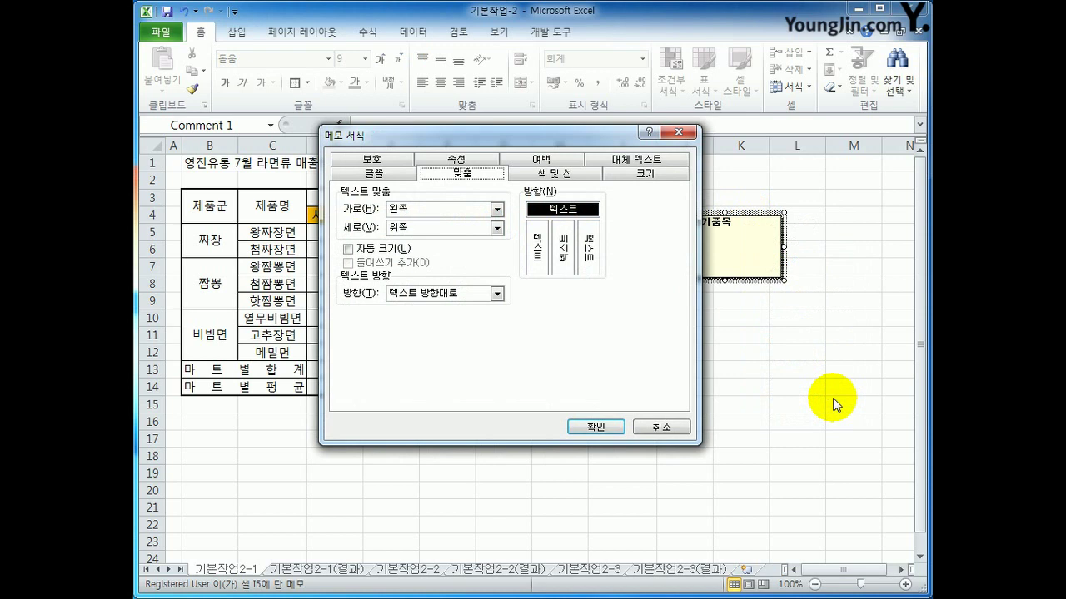
pyautogui.click(379, 250)
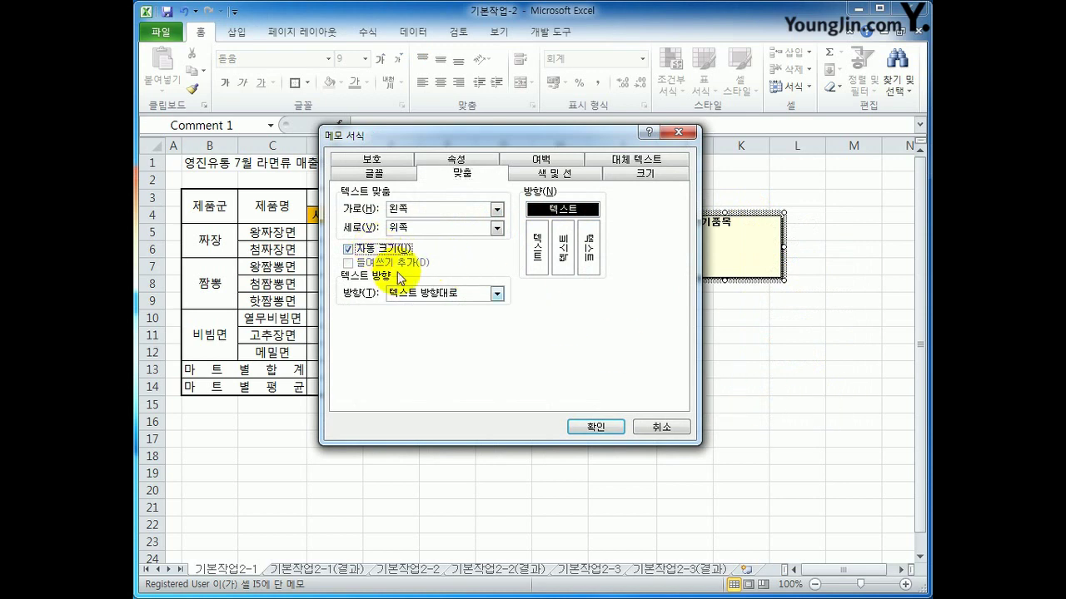
pyautogui.click(595, 427)
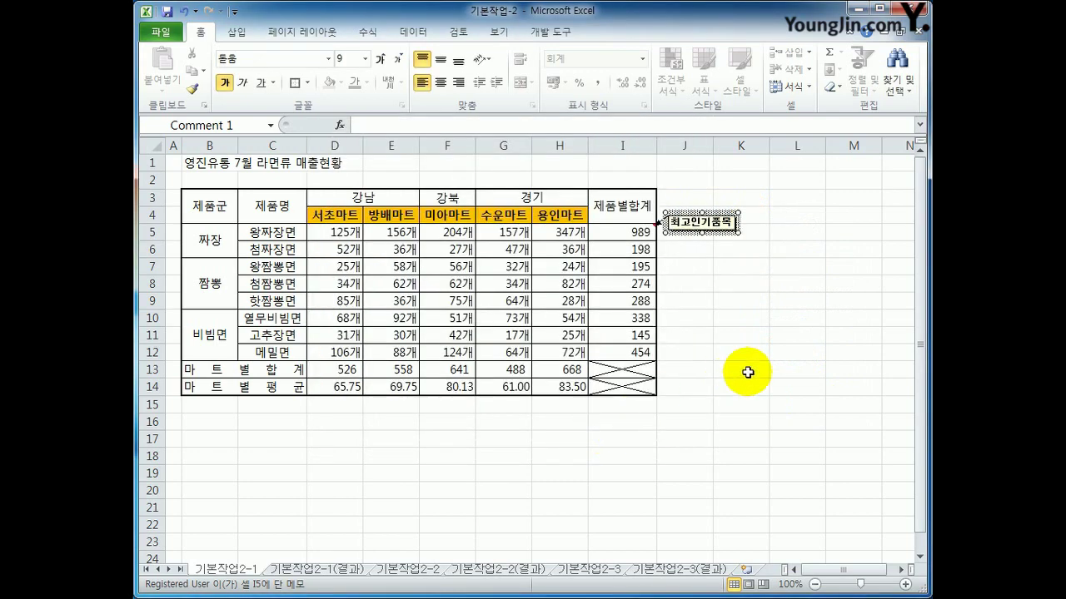
pyautogui.click(743, 370)
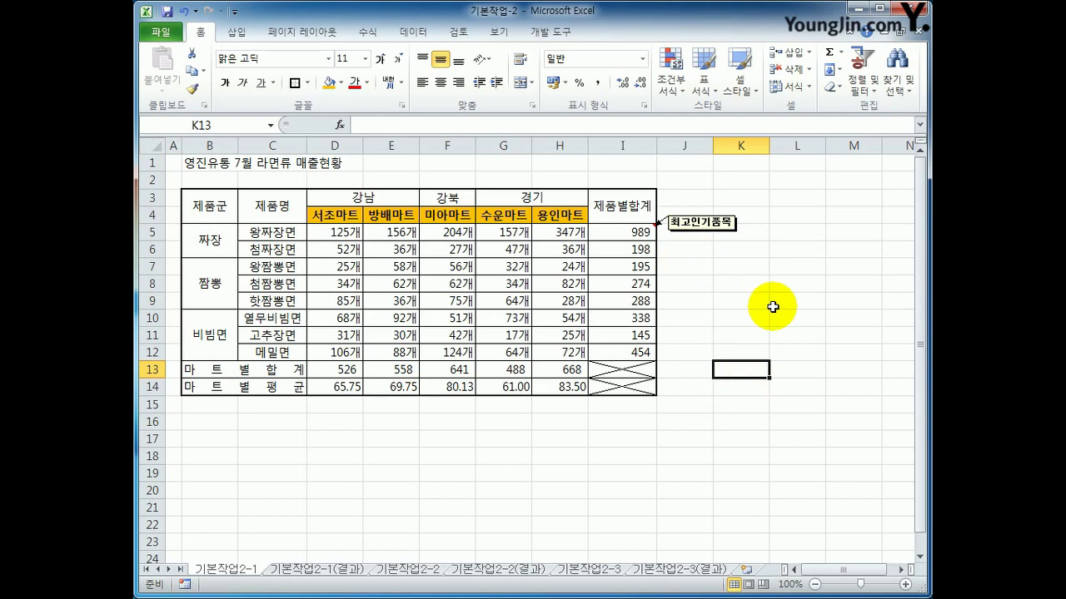
# Compare the formatted sheet 기본작업2-1 with the result sheet 기본작업2-1(결과)
pyautogui.click(318, 571)
pyautogui.click(237, 571)
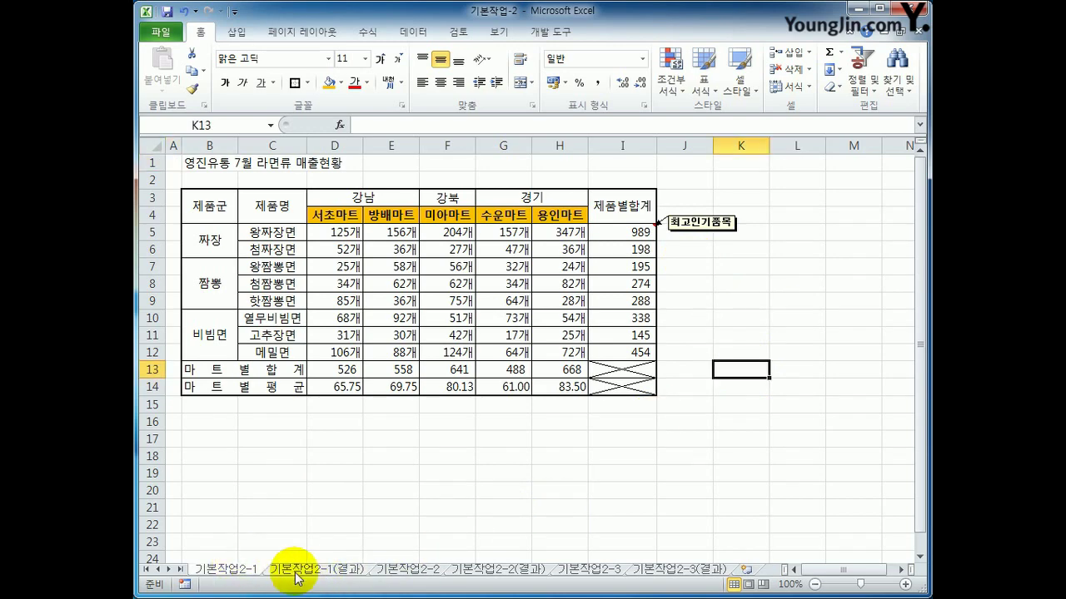
pyautogui.click(279, 571)
pyautogui.click(257, 572)
pyautogui.click(303, 572)
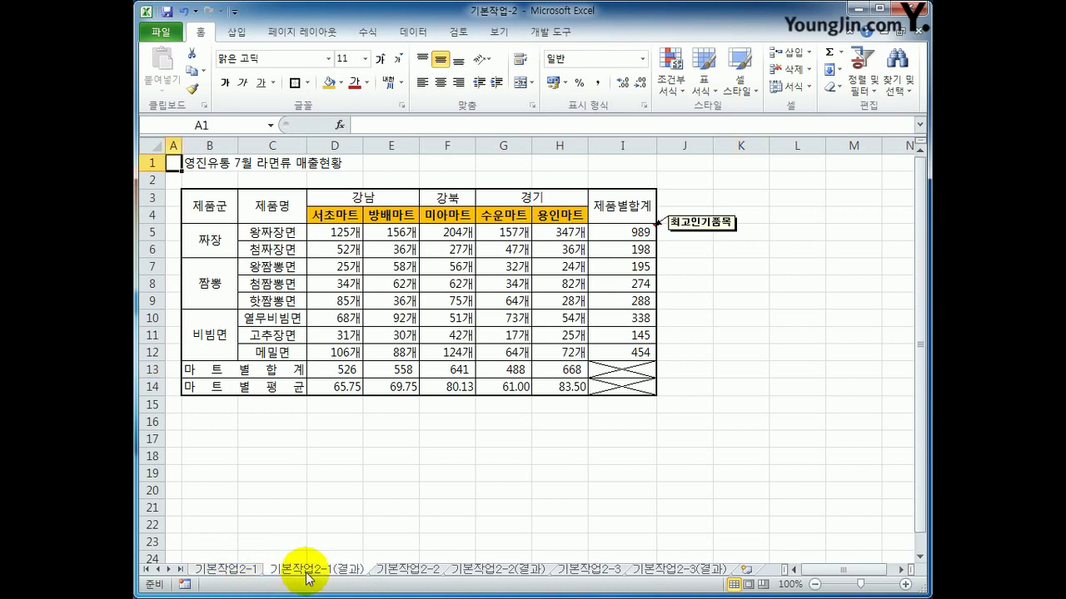
pyautogui.click(238, 572)
pyautogui.click(286, 571)
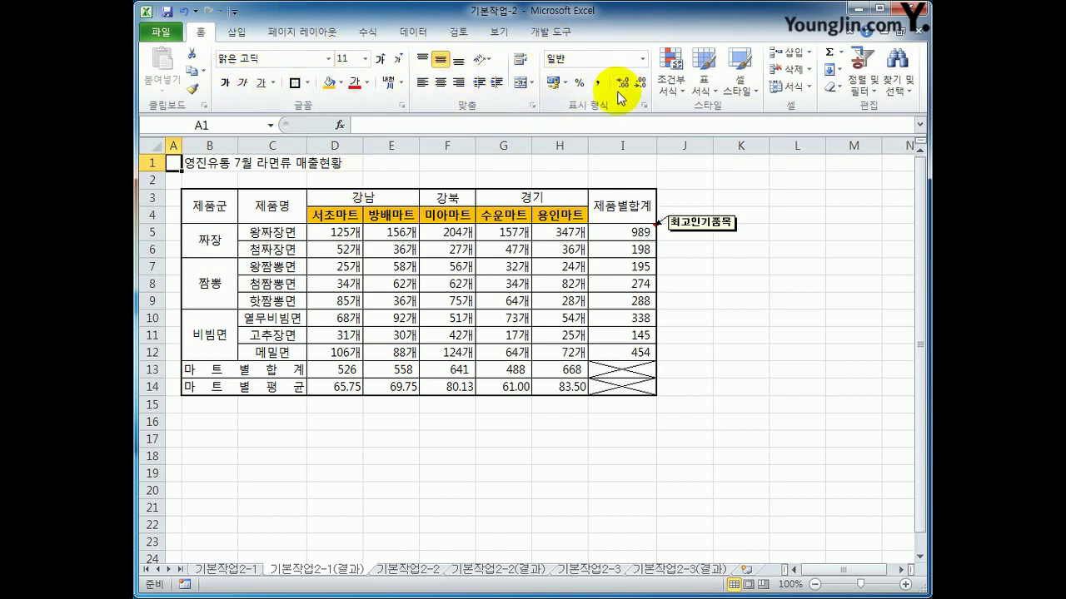
# Review the number format, alignment and font settings of header cell F4 on the result sheet without changing them
pyautogui.rightClick(445, 214)
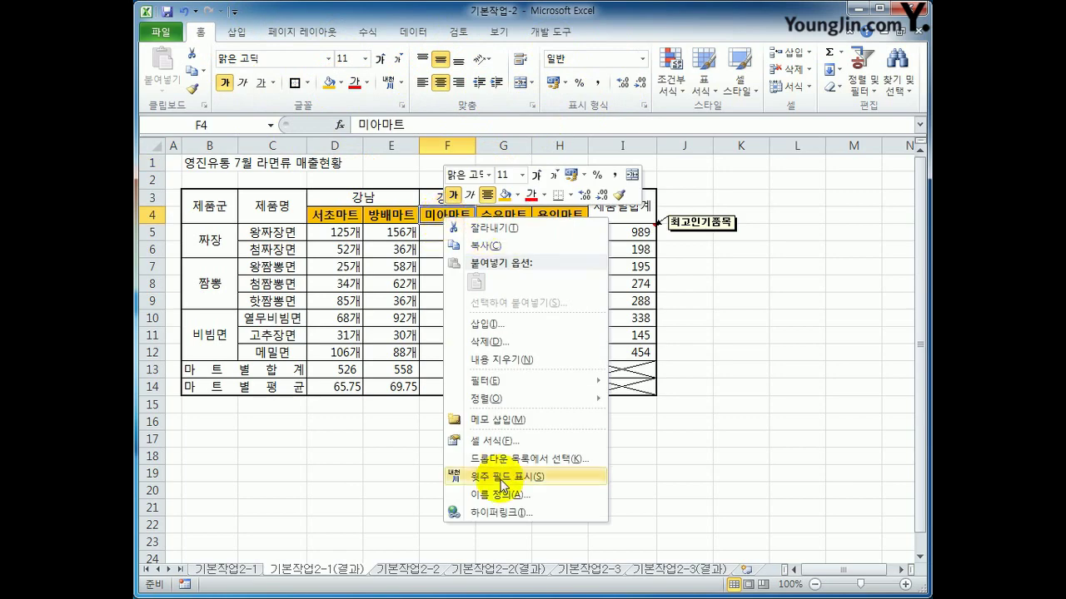
pyautogui.click(476, 439)
pyautogui.moveTo(404, 276); pyautogui.dragTo(377, 144)
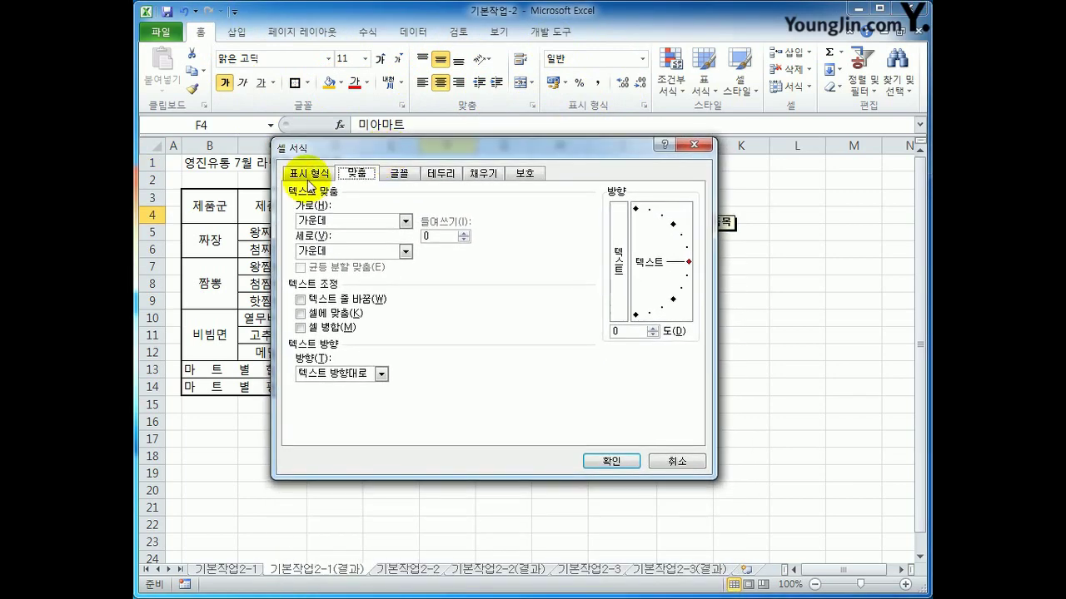
pyautogui.click(300, 173)
pyautogui.click(363, 181)
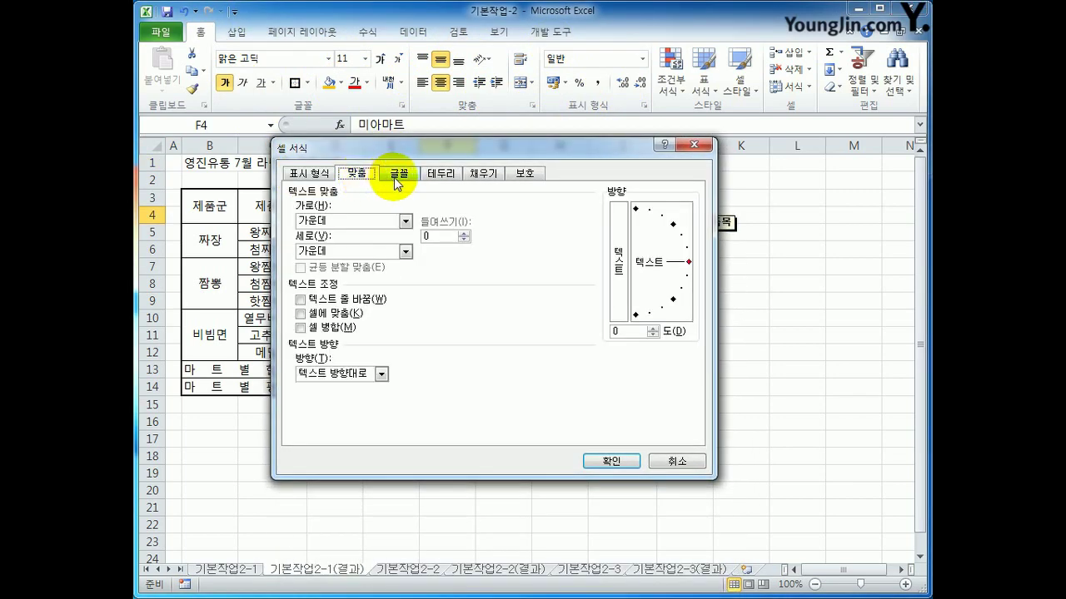
pyautogui.click(396, 181)
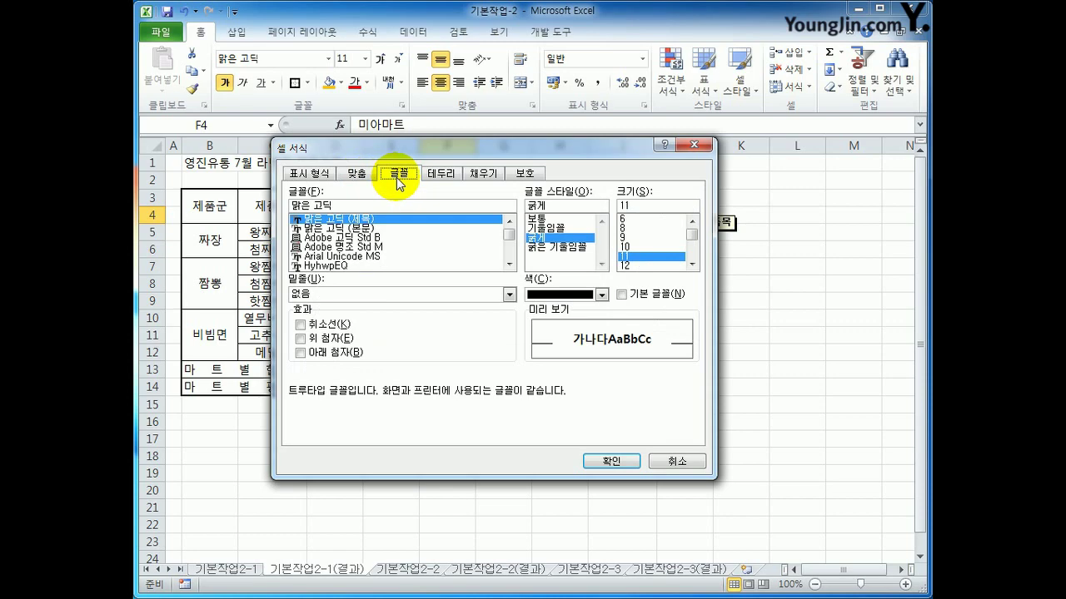
pyautogui.click(675, 460)
pyautogui.click(753, 455)
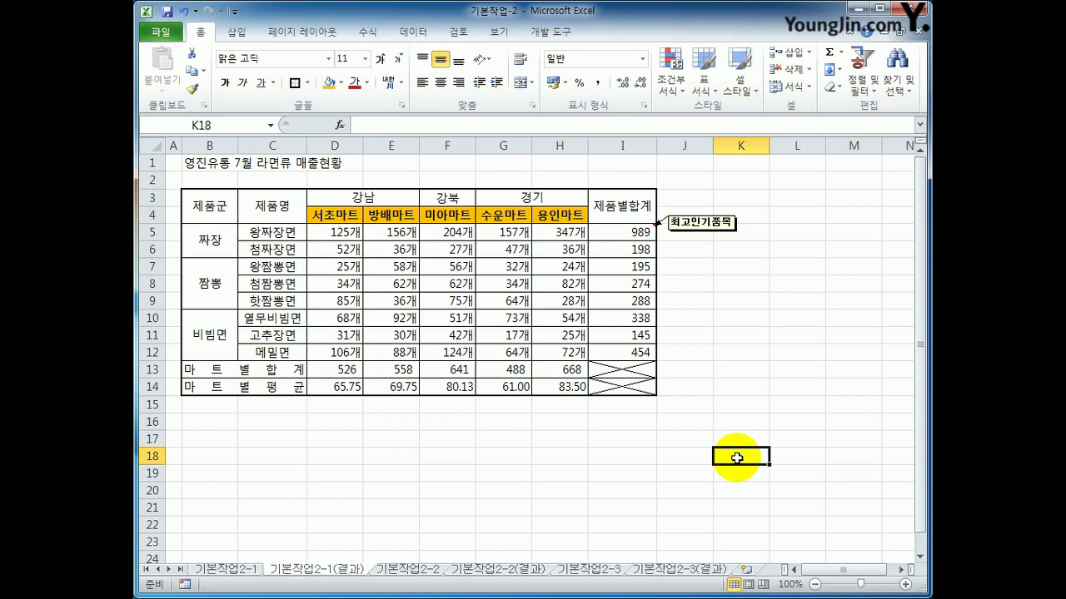
# Open the sheet 기본작업2-2
pyautogui.click(408, 570)
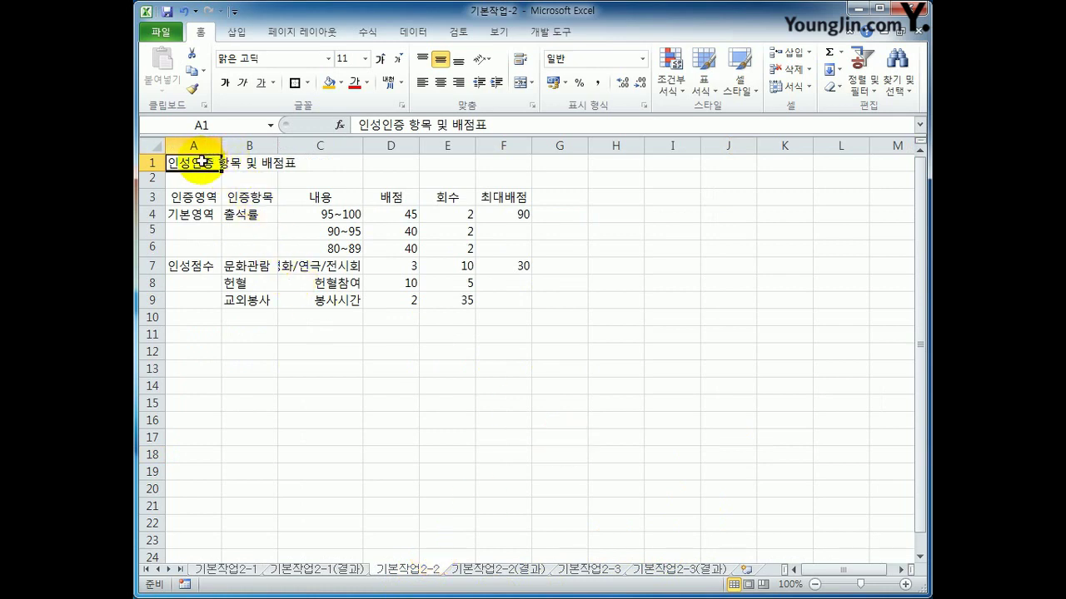
# Merge and center the title across A1:F1 and set its font to HY견고딕 at size 16
pyautogui.moveTo(202, 161); pyautogui.dragTo(501, 163)
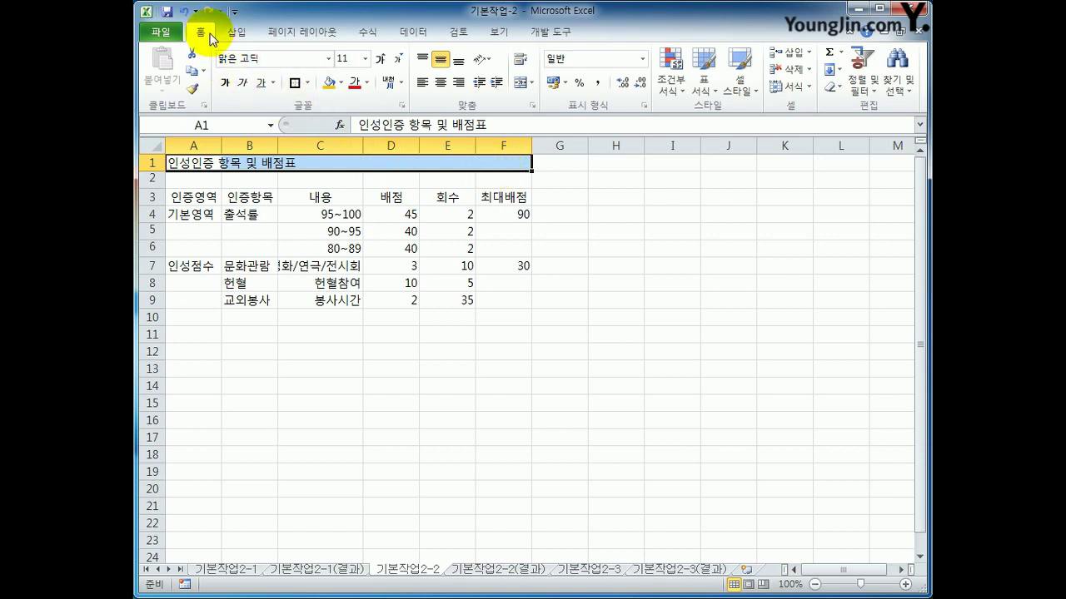
pyautogui.click(519, 84)
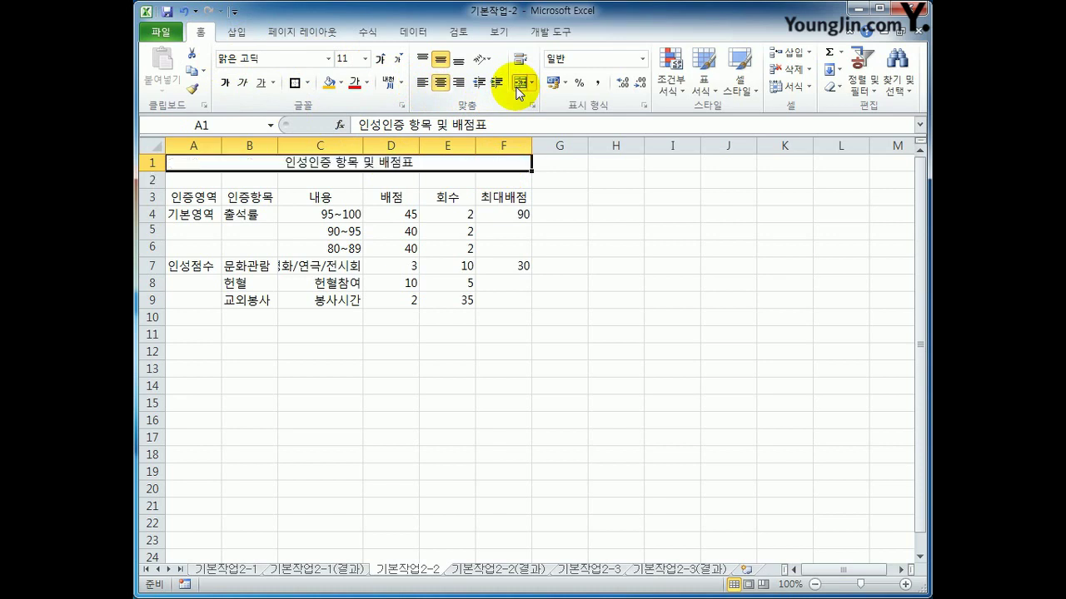
pyautogui.click(330, 60)
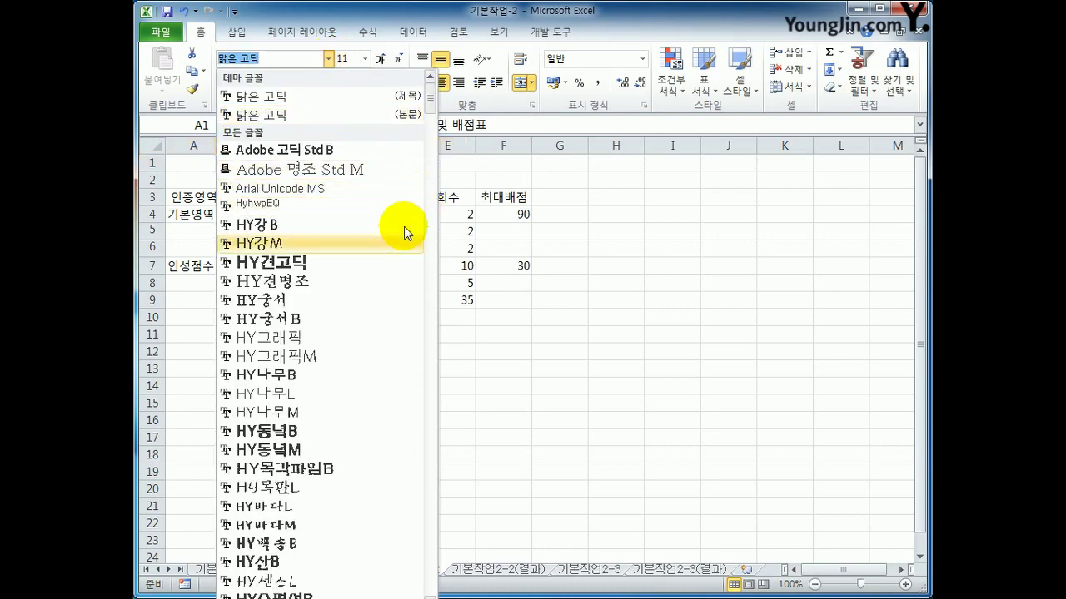
pyautogui.click(358, 263)
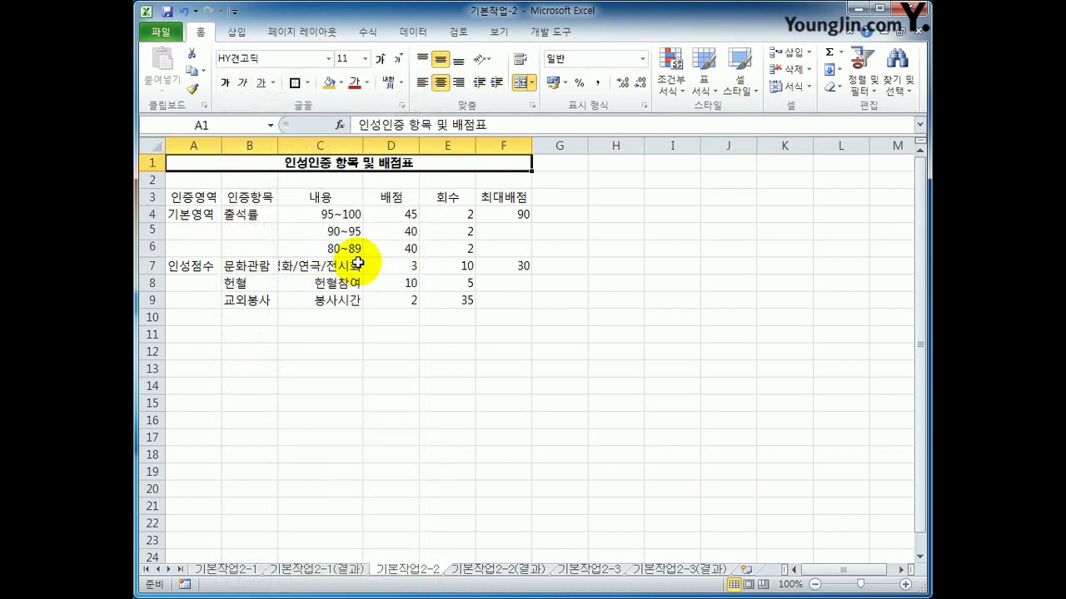
pyautogui.click(365, 59)
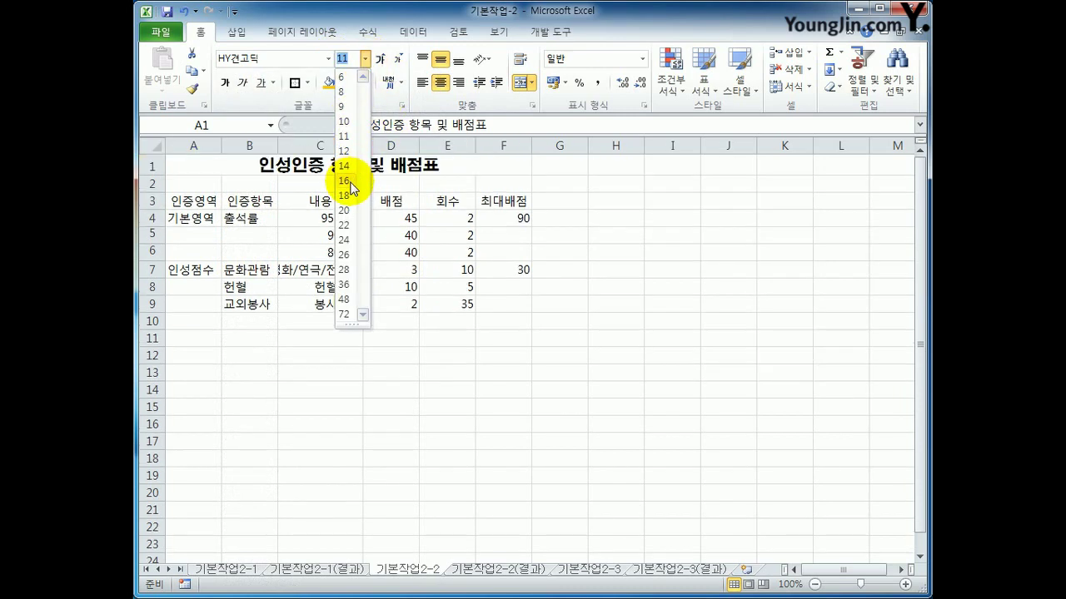
pyautogui.click(350, 184)
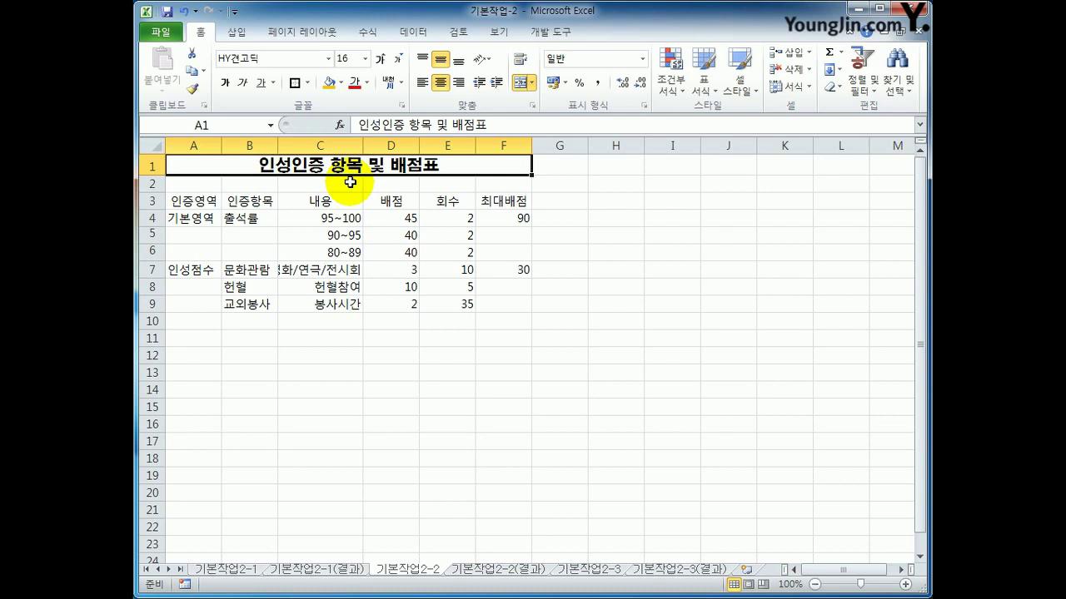
# Make the merged title in row 1 bold with a double underline (이중 밑줄)
pyautogui.click(227, 83)
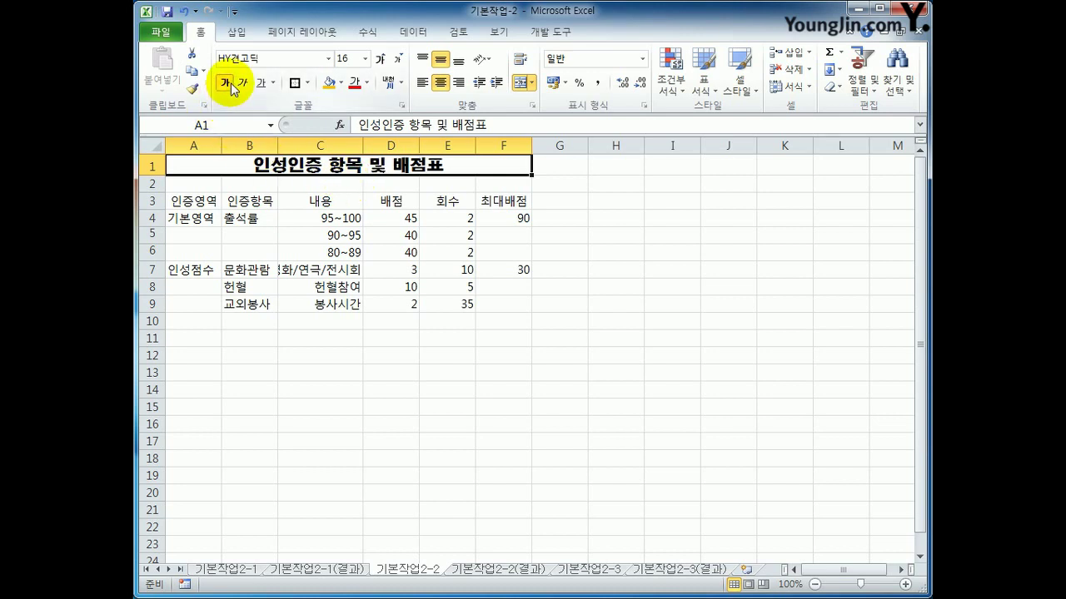
pyautogui.click(273, 82)
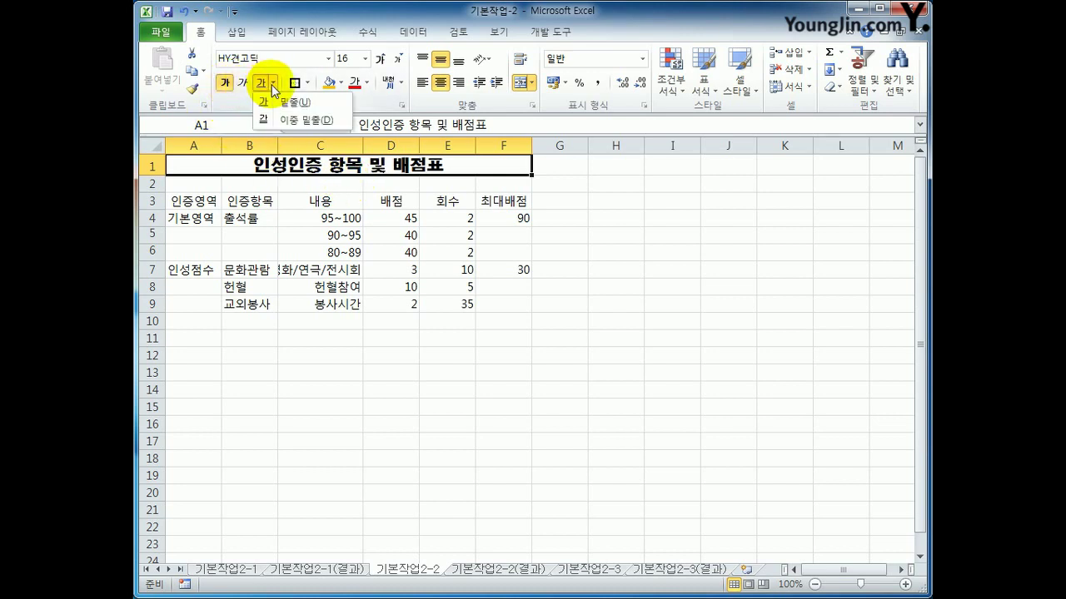
pyautogui.click(289, 119)
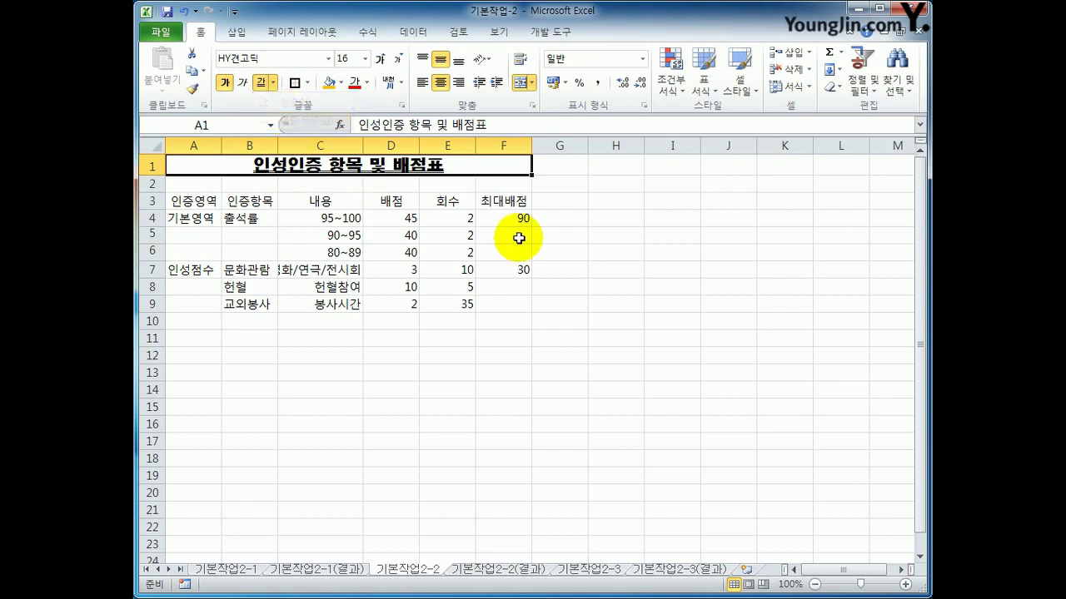
pyautogui.click(660, 323)
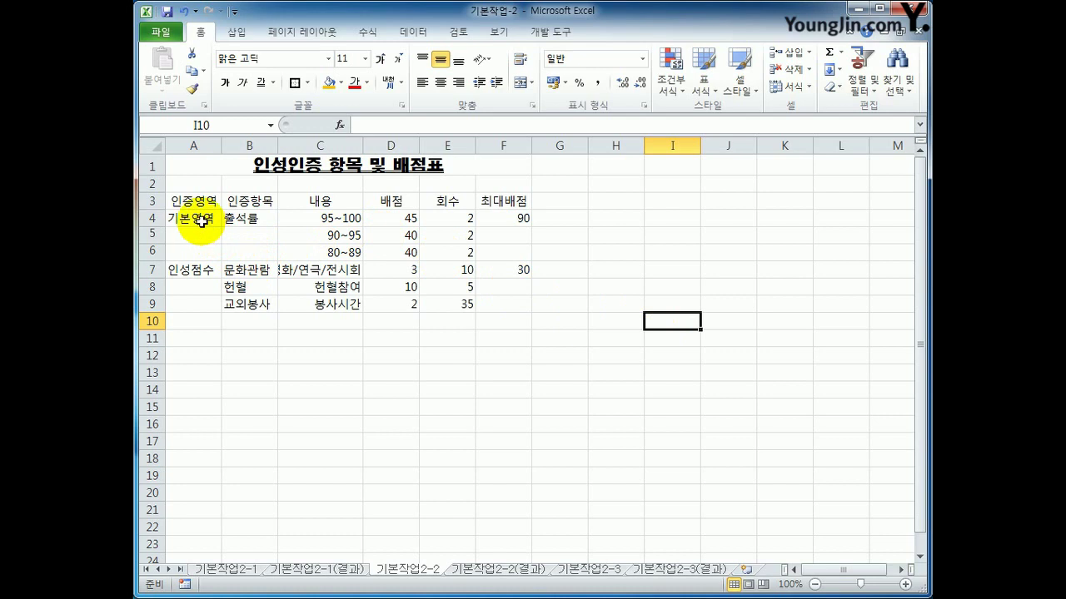
# Merge and center each of the ranges A4:A6, A7:A9, B4:B6, F4:F6 and F7:F9
pyautogui.moveTo(201, 222); pyautogui.dragTo(201, 252)
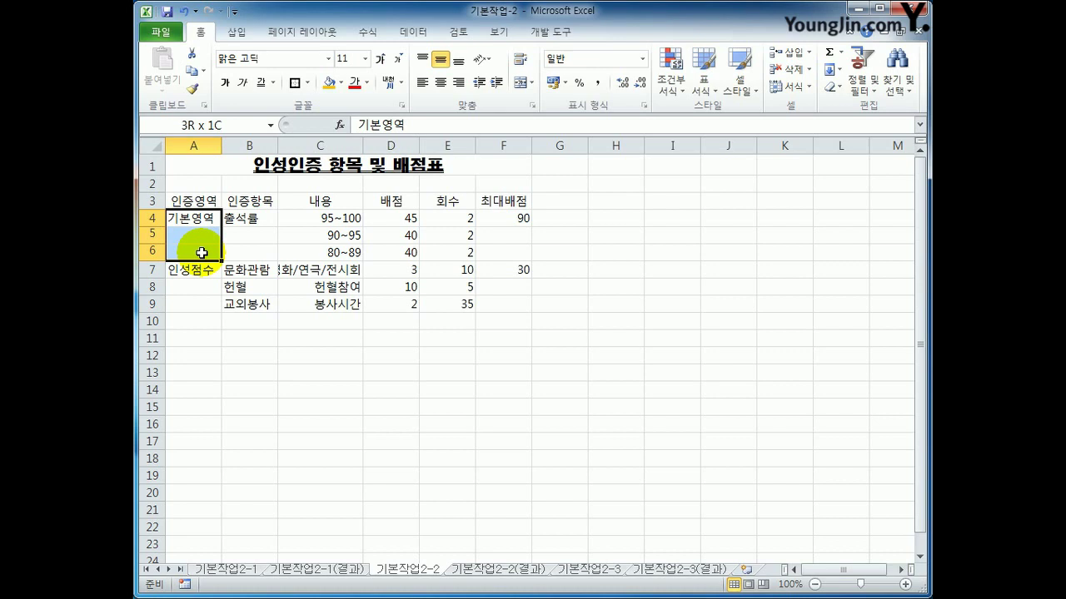
pyautogui.moveTo(201, 252); pyautogui.dragTo(201, 252)
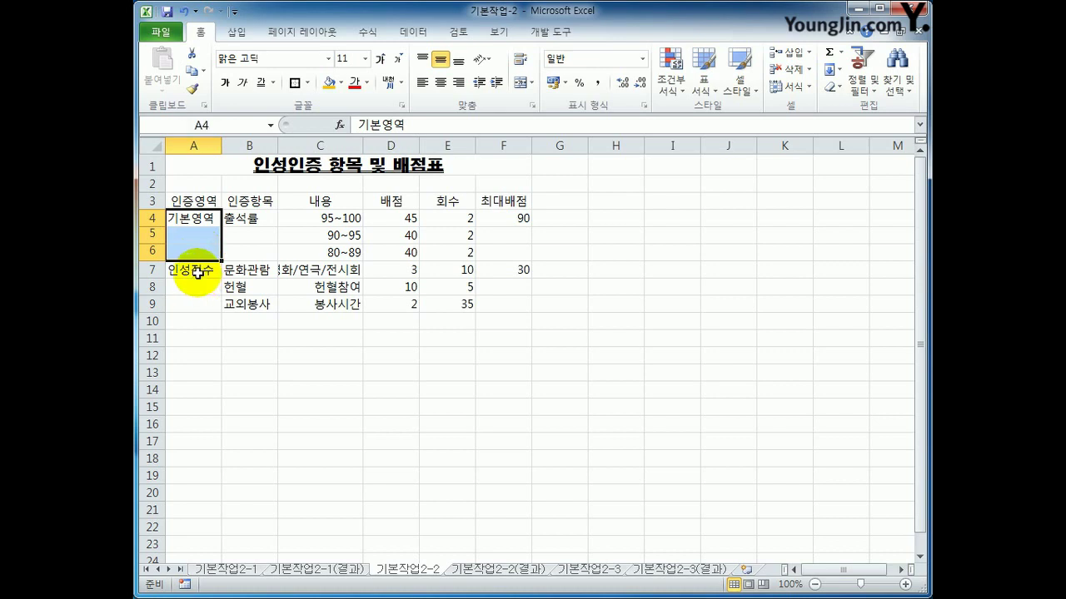
pyautogui.moveTo(202, 277); pyautogui.dragTo(194, 304)
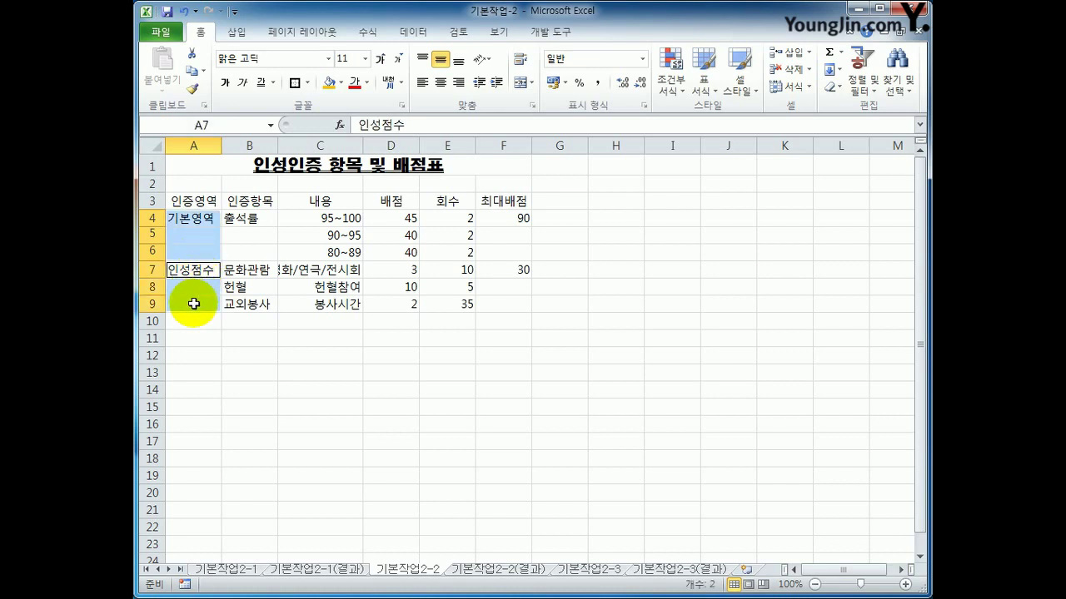
pyautogui.moveTo(238, 218); pyautogui.dragTo(240, 249)
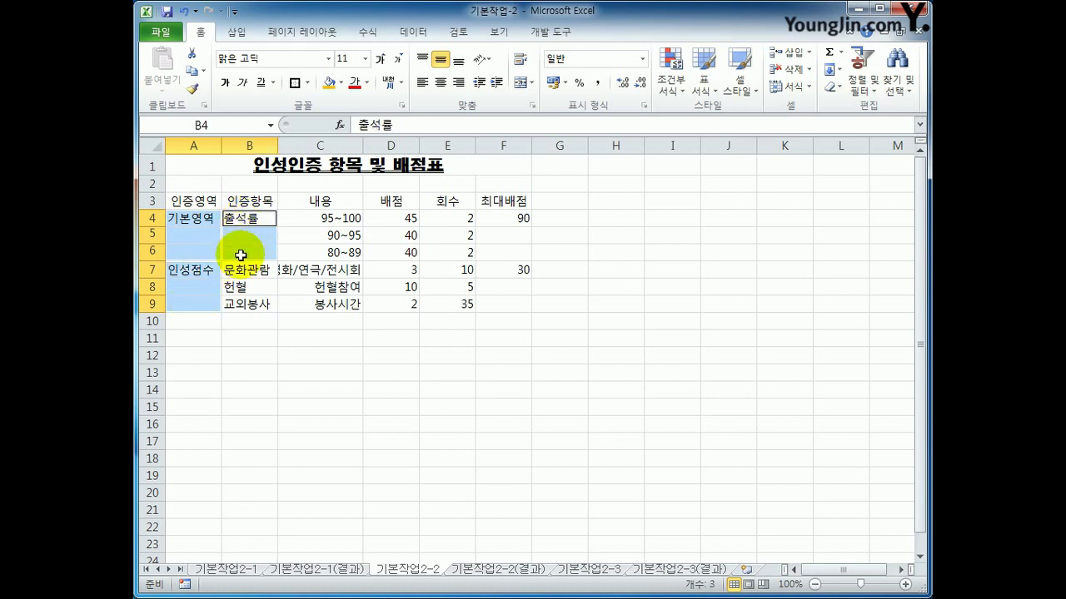
pyautogui.keyDown('ctrl'); pyautogui.click(507, 221); pyautogui.keyUp('ctrl')
pyautogui.moveTo(506, 221); pyautogui.dragTo(505, 301)
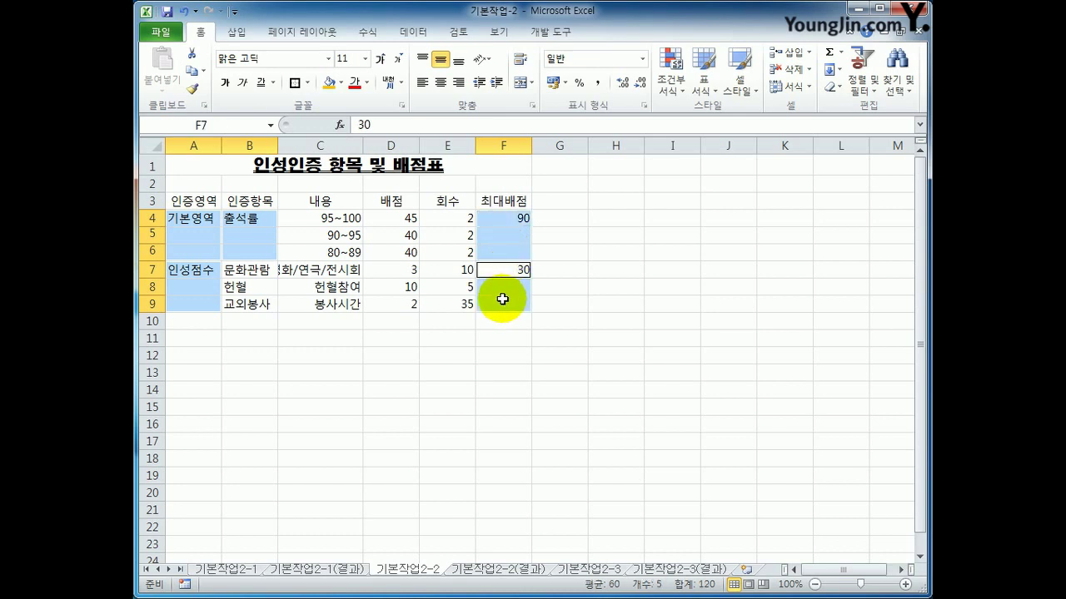
pyautogui.click(521, 83)
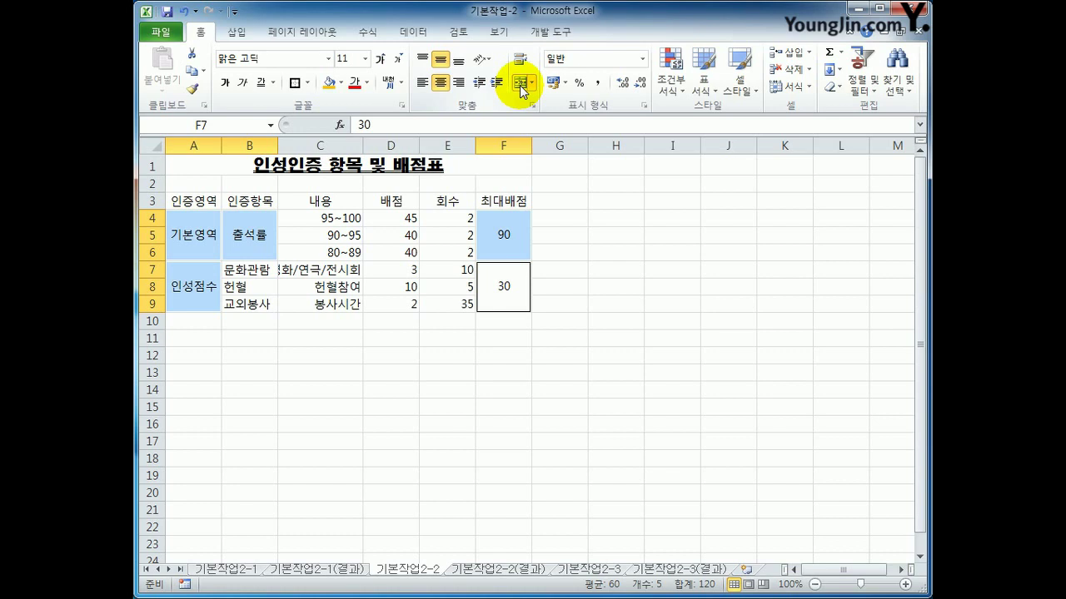
# Apply the 강조색4 cell style to the table header cells A3:F3
pyautogui.moveTo(179, 200); pyautogui.dragTo(500, 197)
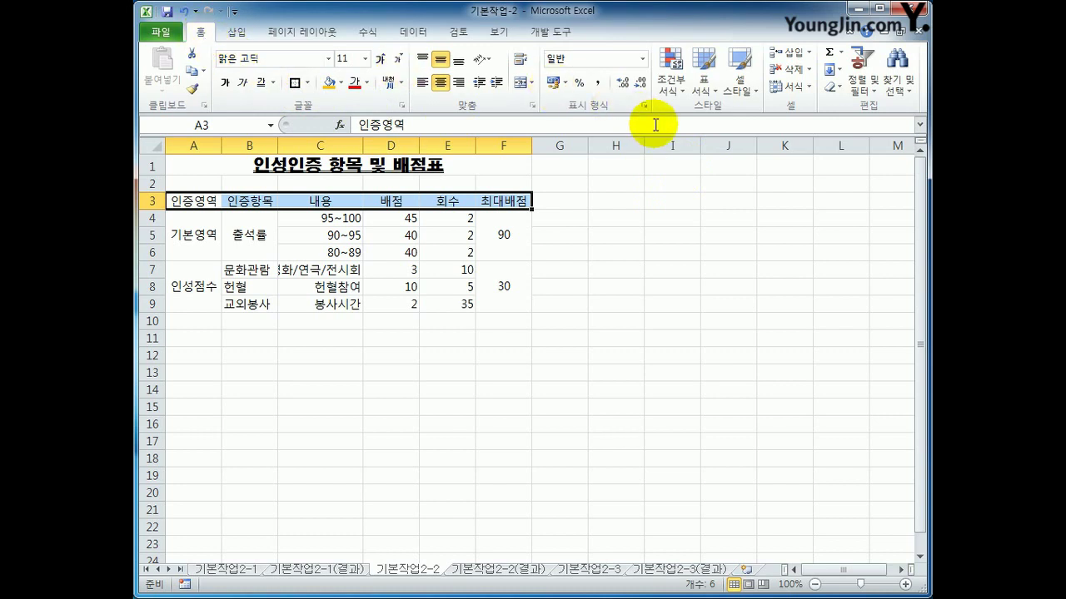
pyautogui.click(740, 86)
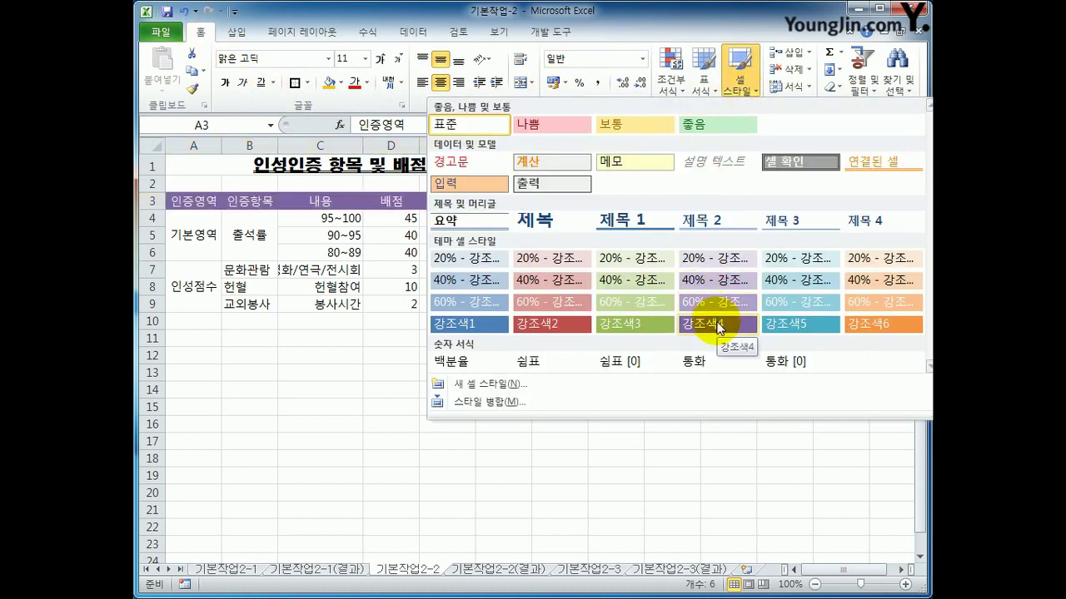
pyautogui.click(716, 325)
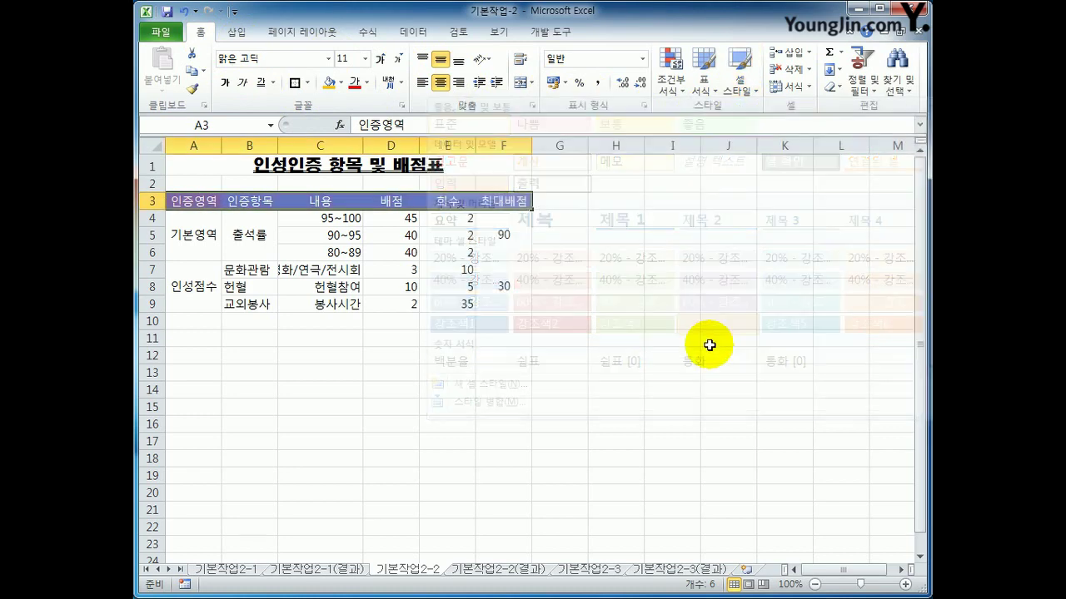
pyautogui.click(708, 350)
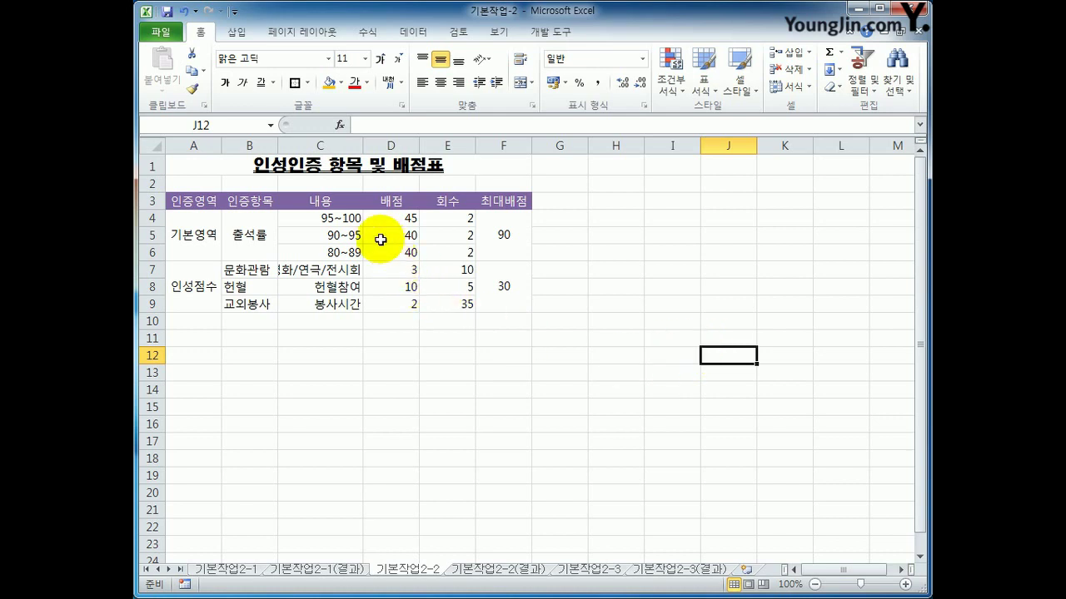
# Apply the custom number format @"%" to the attendance ranges in C4:C6
pyautogui.moveTo(350, 216); pyautogui.dragTo(334, 254)
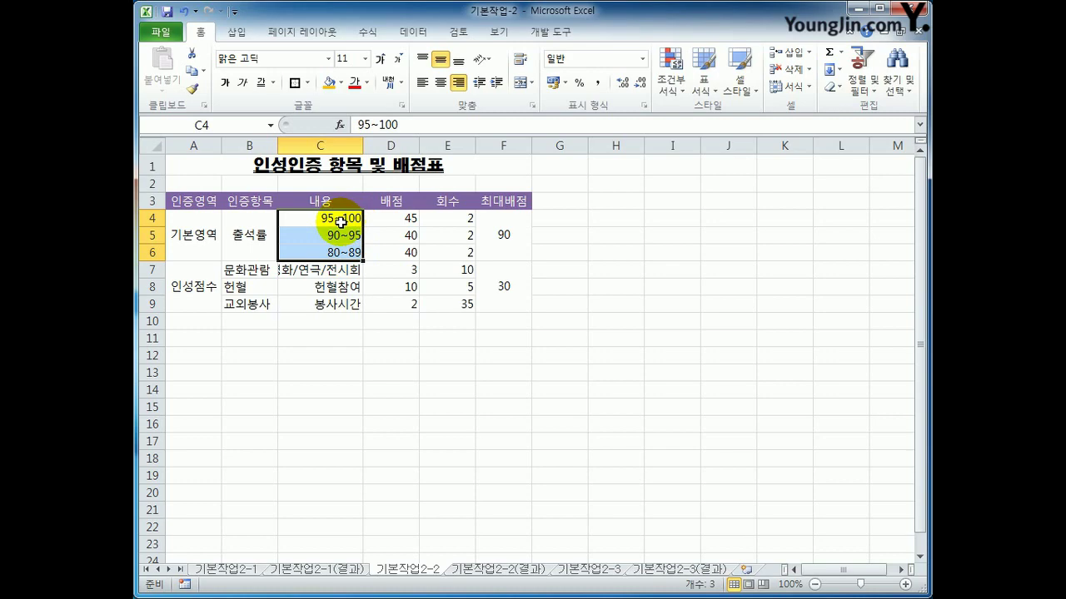
pyautogui.click(646, 111)
pyautogui.moveTo(444, 124); pyautogui.dragTo(559, 147)
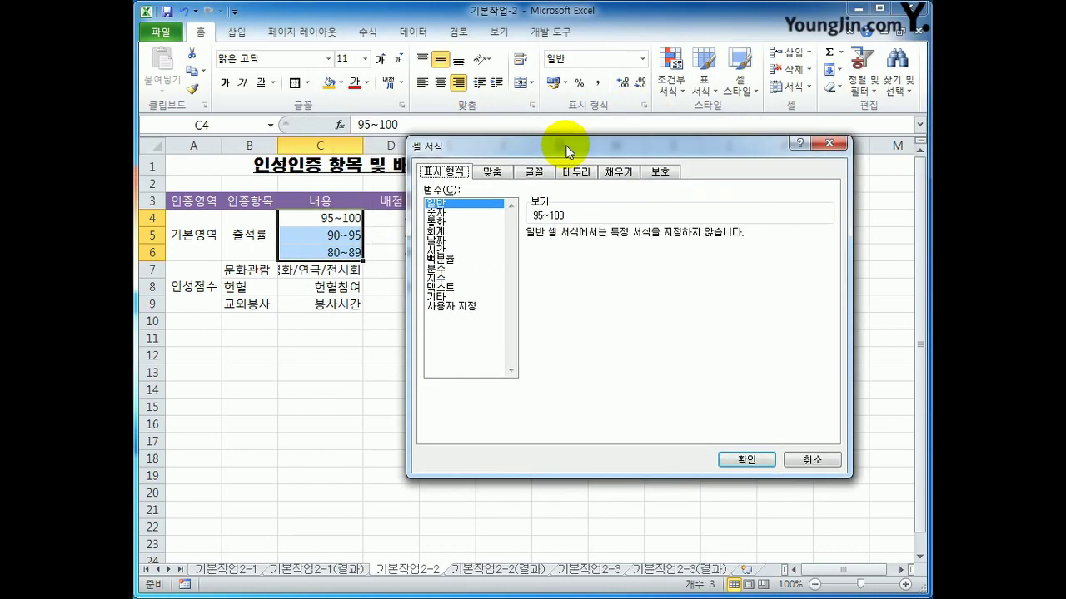
pyautogui.click(454, 308)
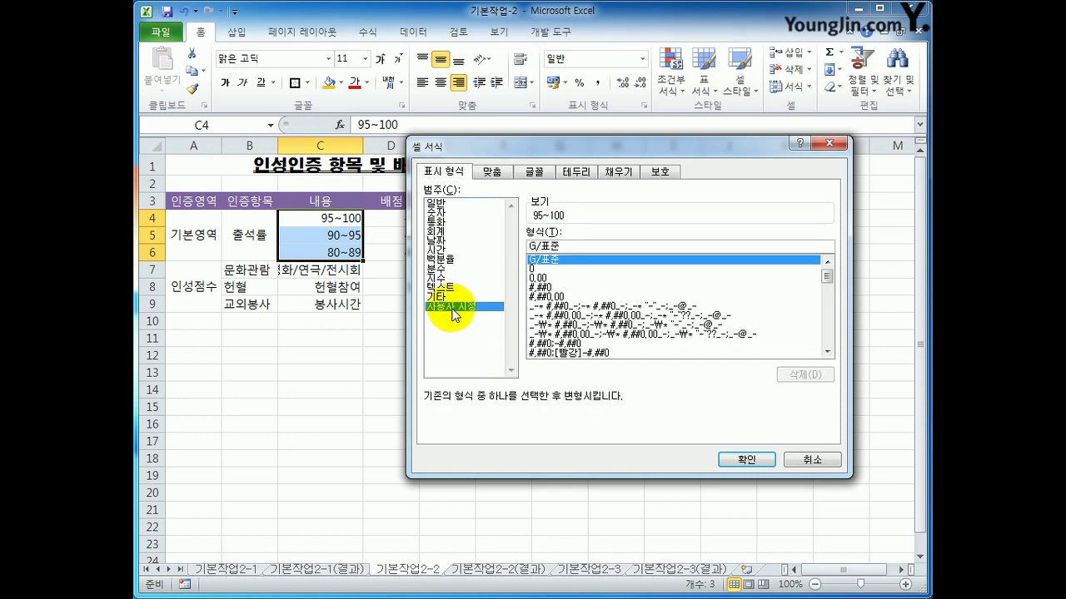
pyautogui.moveTo(573, 247); pyautogui.dragTo(355, 263)
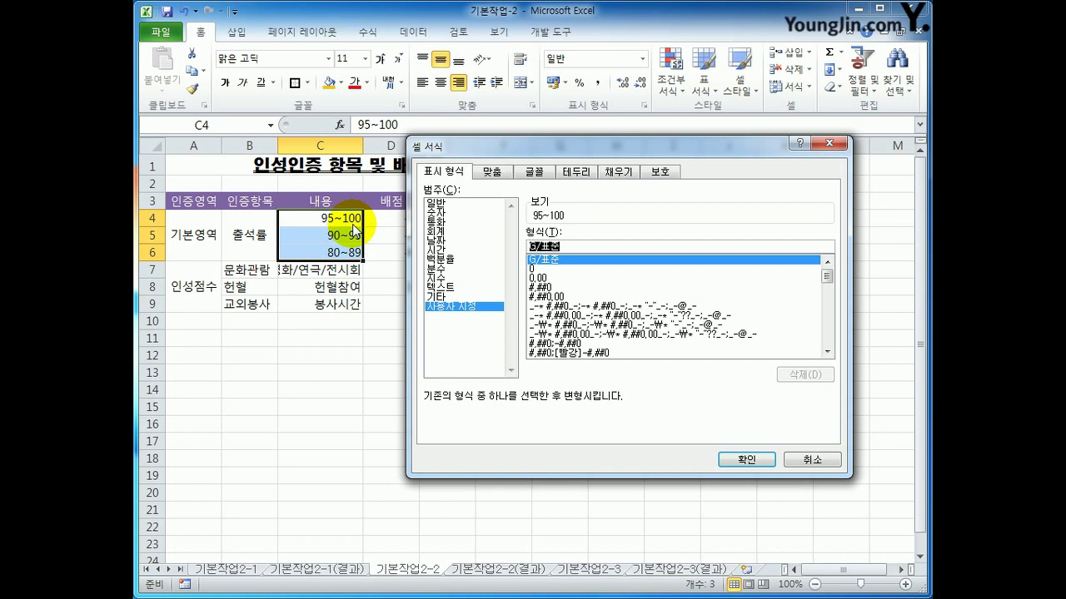
pyautogui.write('@')
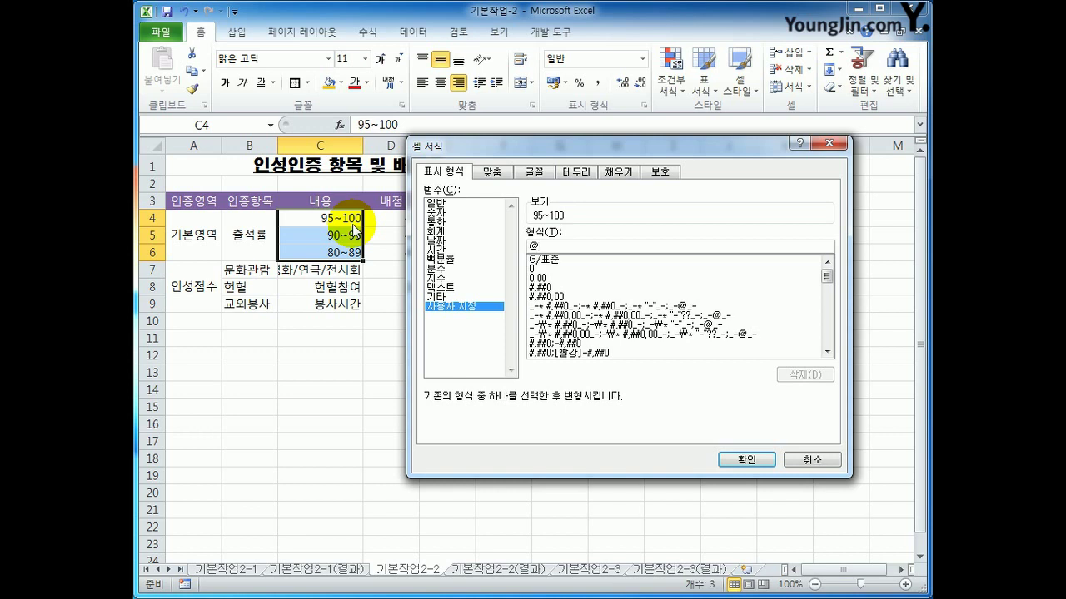
pyautogui.write('"%')
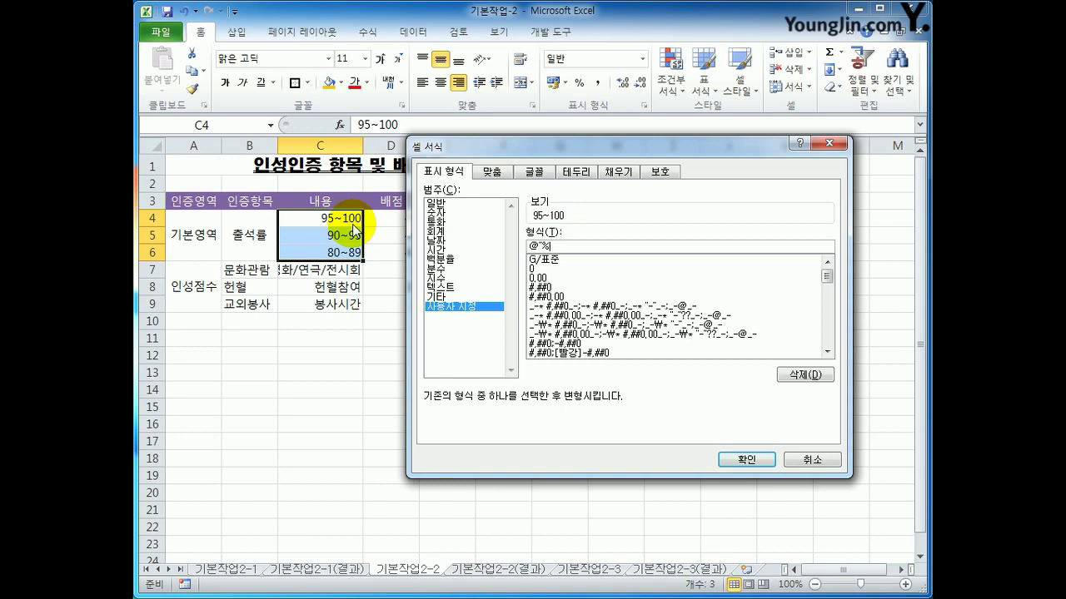
pyautogui.write('"')
pyautogui.click(762, 461)
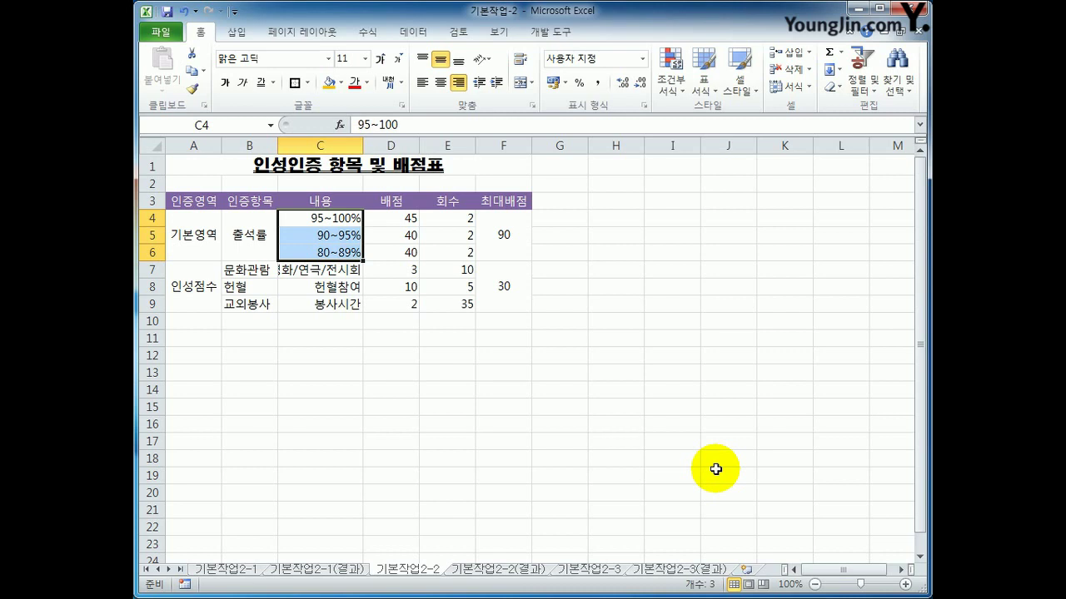
# Convert the word 연극 in cell C7 to the Hanja 演劇, using the 漢字 input form
pyautogui.click(320, 201)
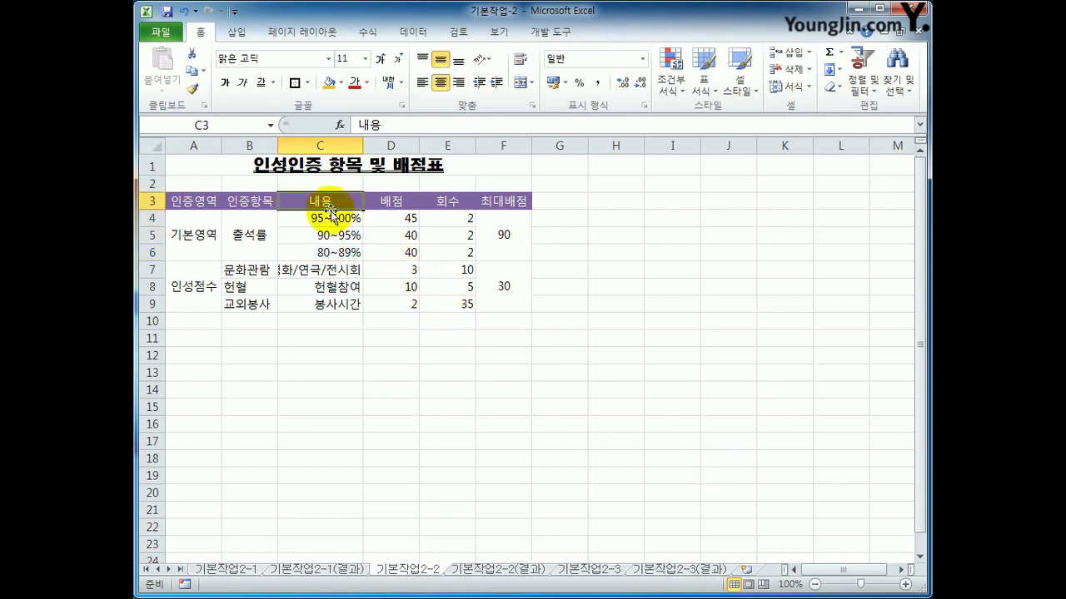
pyautogui.click(349, 268)
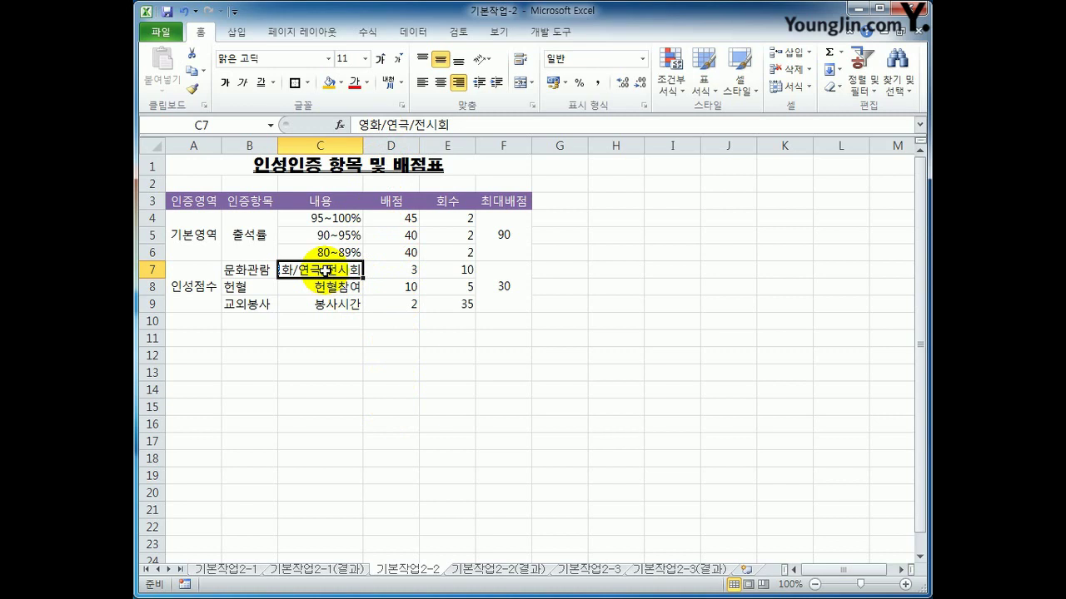
pyautogui.click(391, 127)
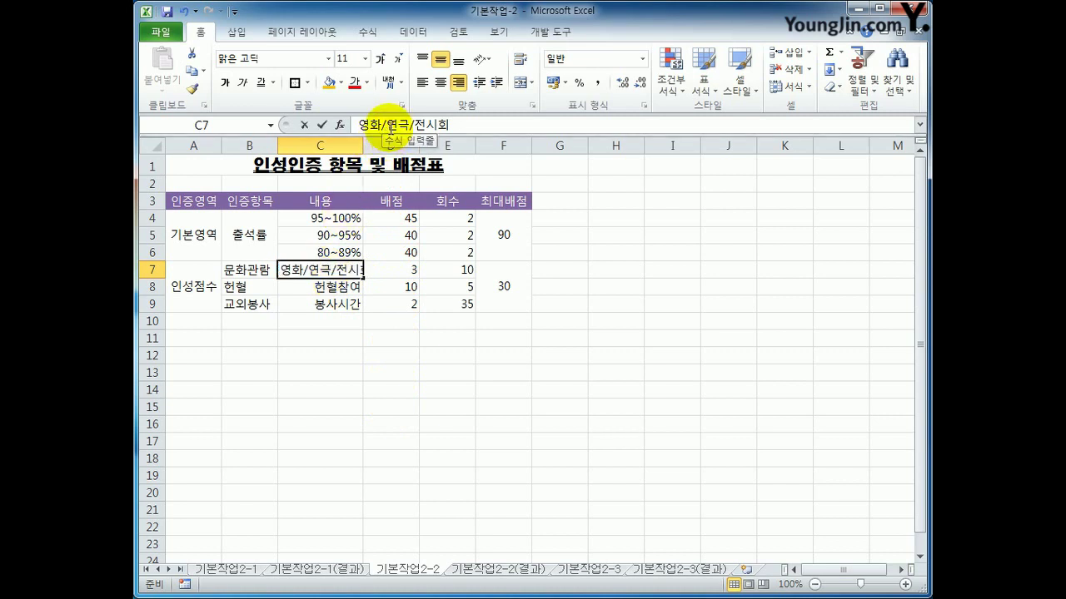
pyautogui.moveTo(391, 126); pyautogui.dragTo(409, 126)
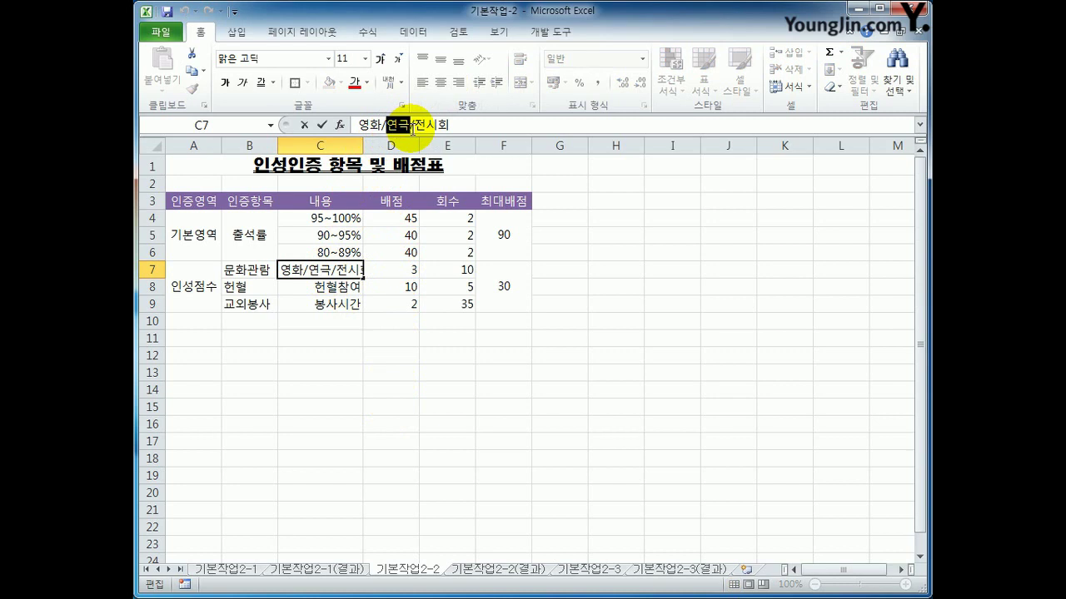
pyautogui.press('Hangul_Hanja')
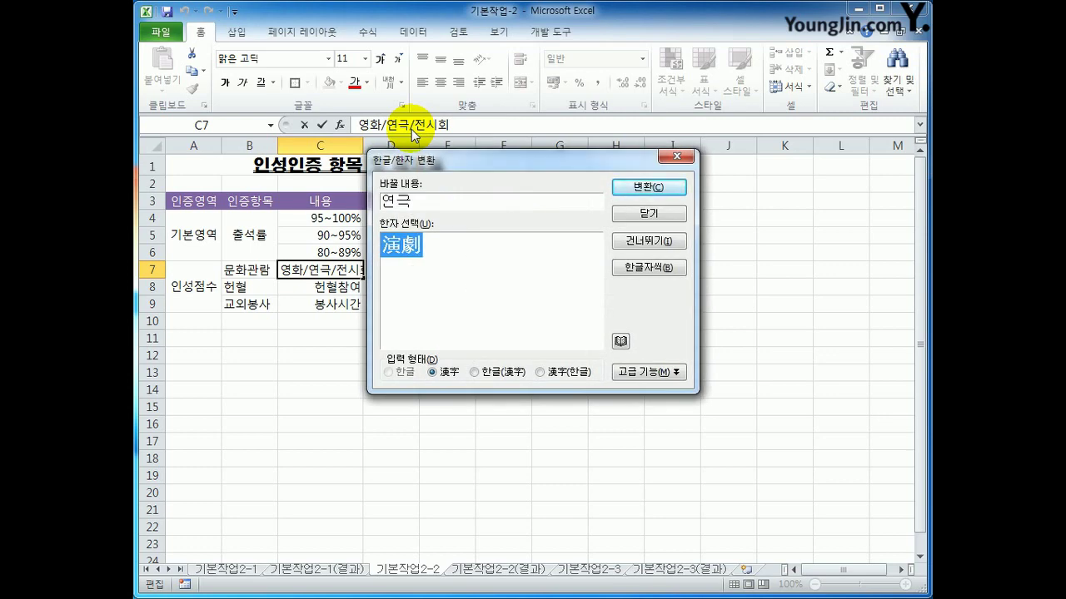
pyautogui.moveTo(487, 166); pyautogui.dragTo(593, 184)
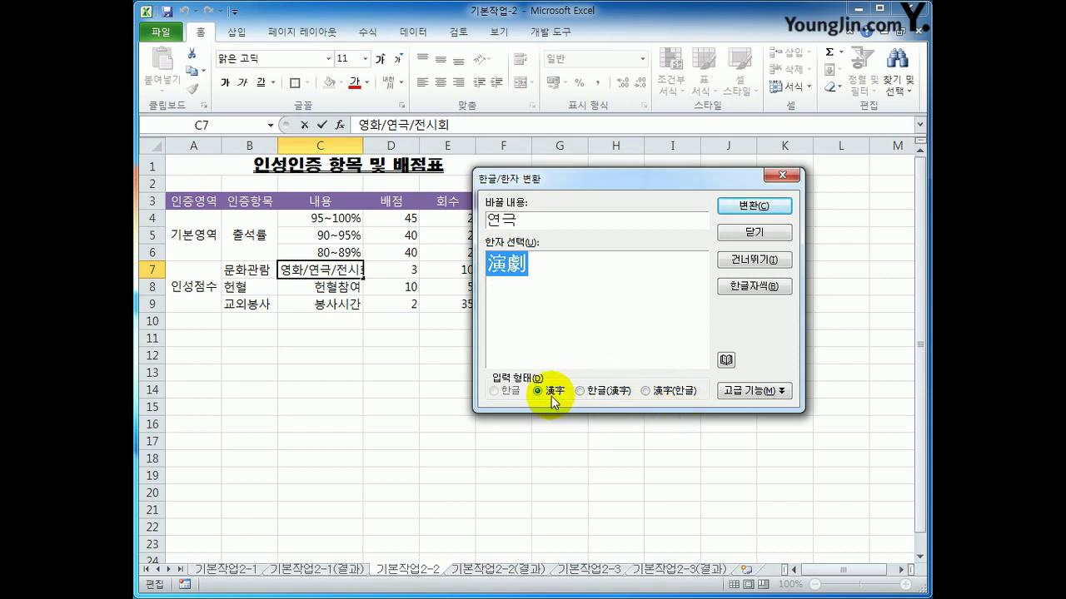
pyautogui.click(747, 206)
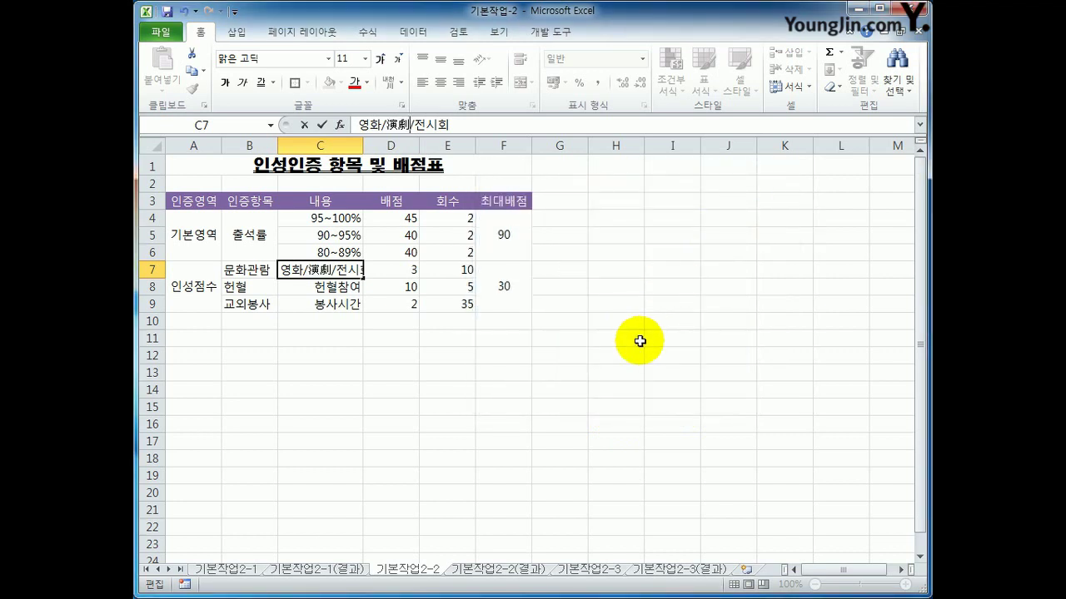
pyautogui.press('Return')
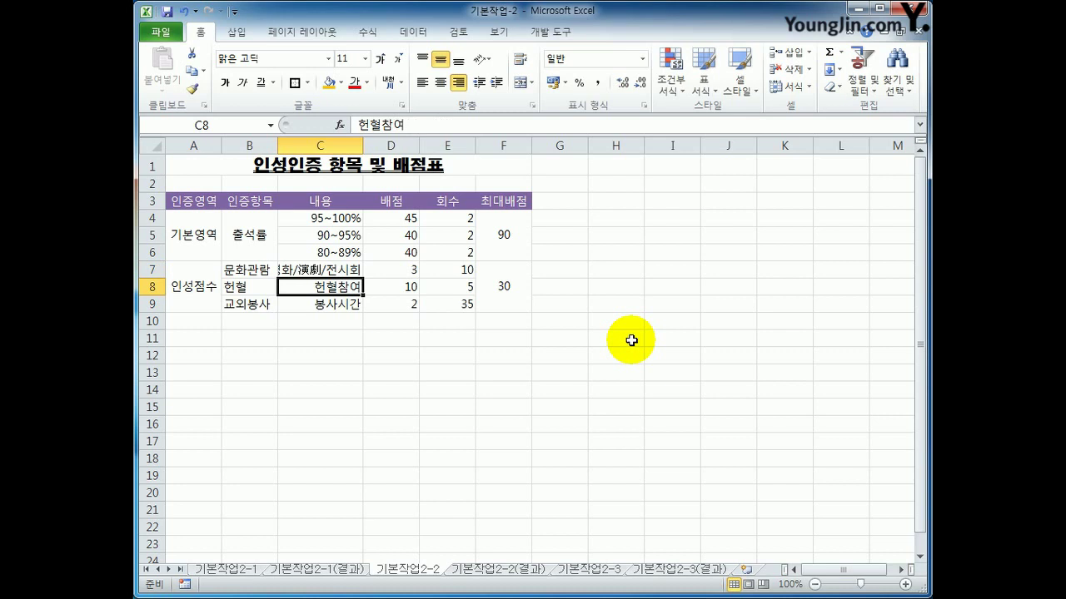
# Apply the shrink-to-fit text control (셀에 맞춤) to cell C7
pyautogui.click(329, 270)
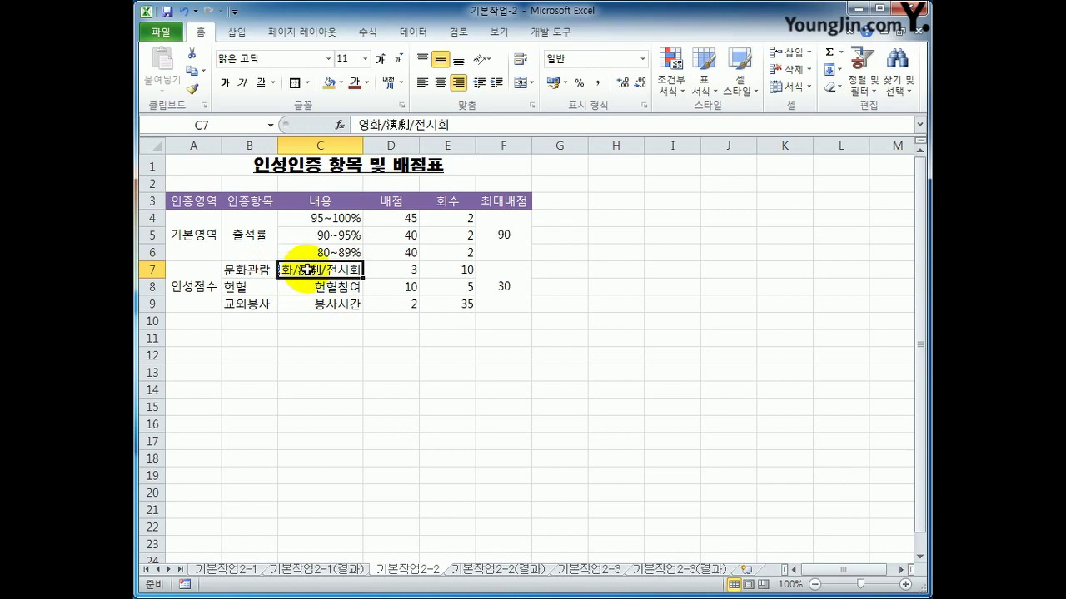
pyautogui.click(533, 106)
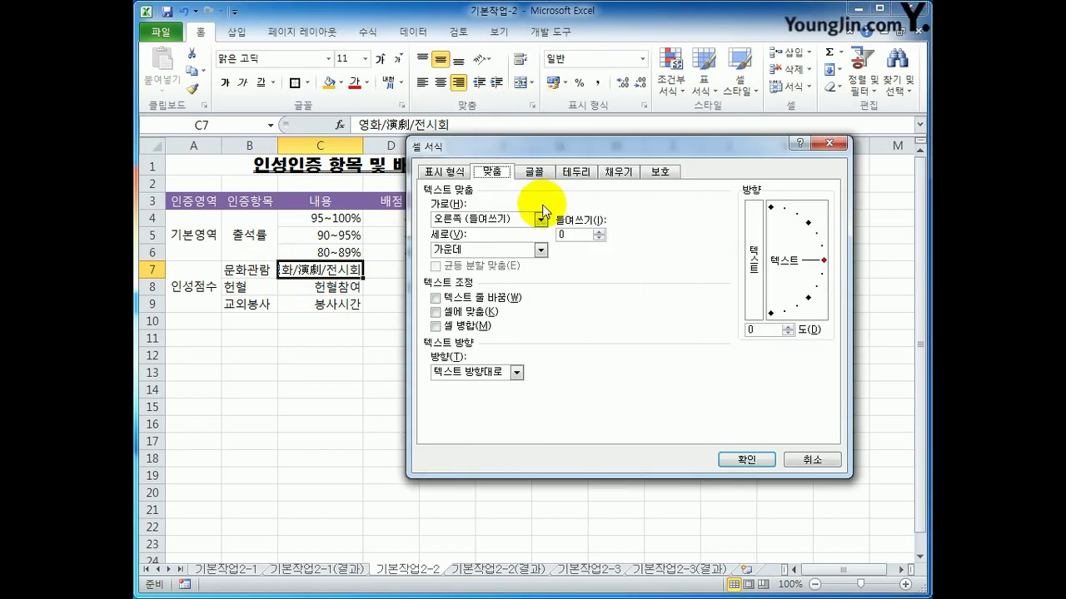
pyautogui.click(483, 318)
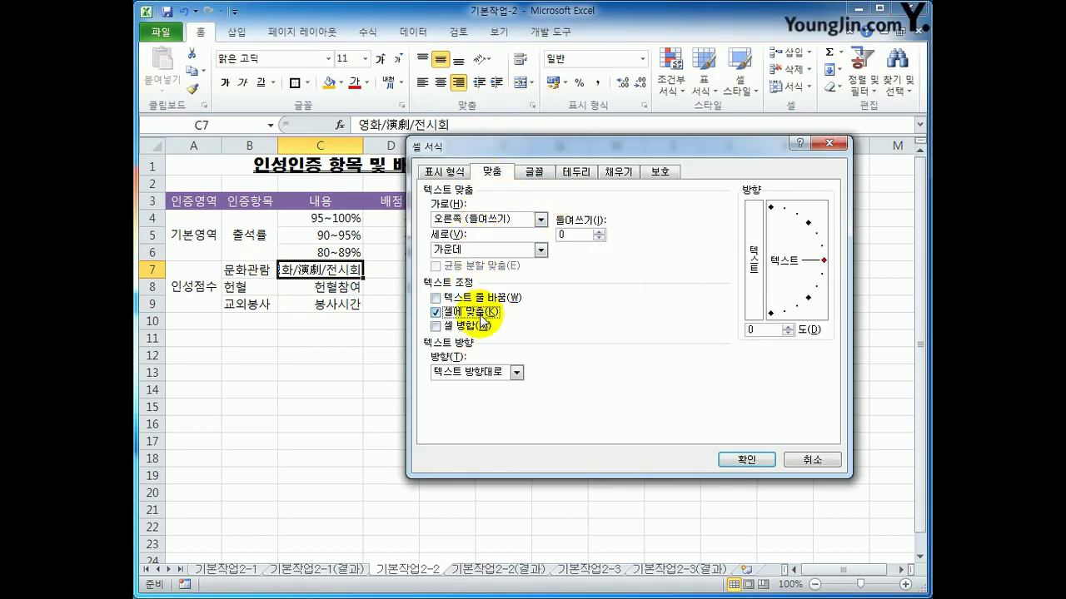
pyautogui.click(747, 459)
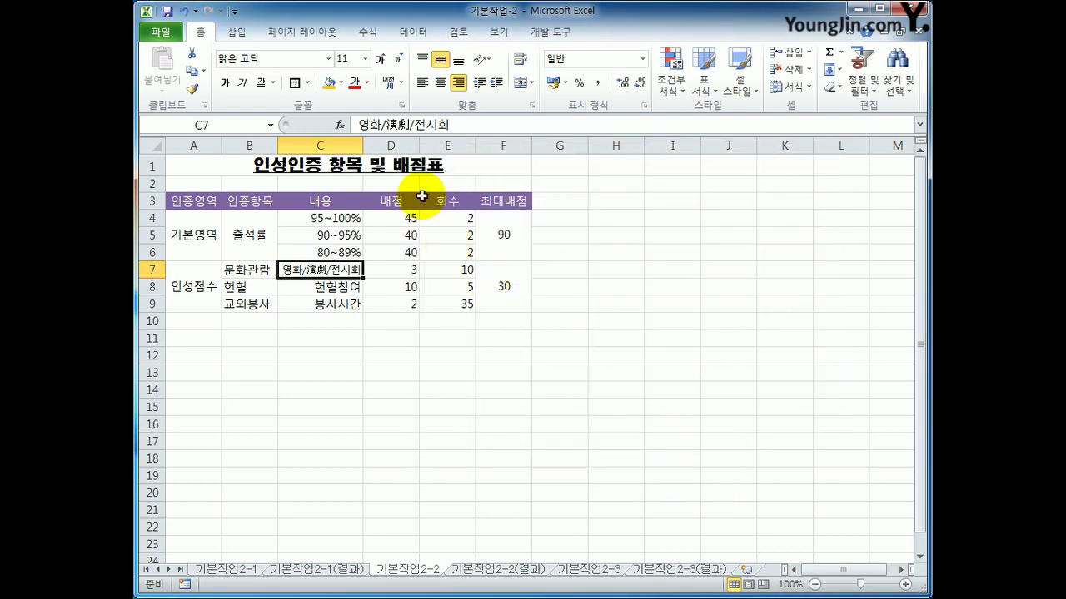
# Try a slightly wider column C and undo the width change
pyautogui.moveTo(366, 148); pyautogui.dragTo(387, 150)
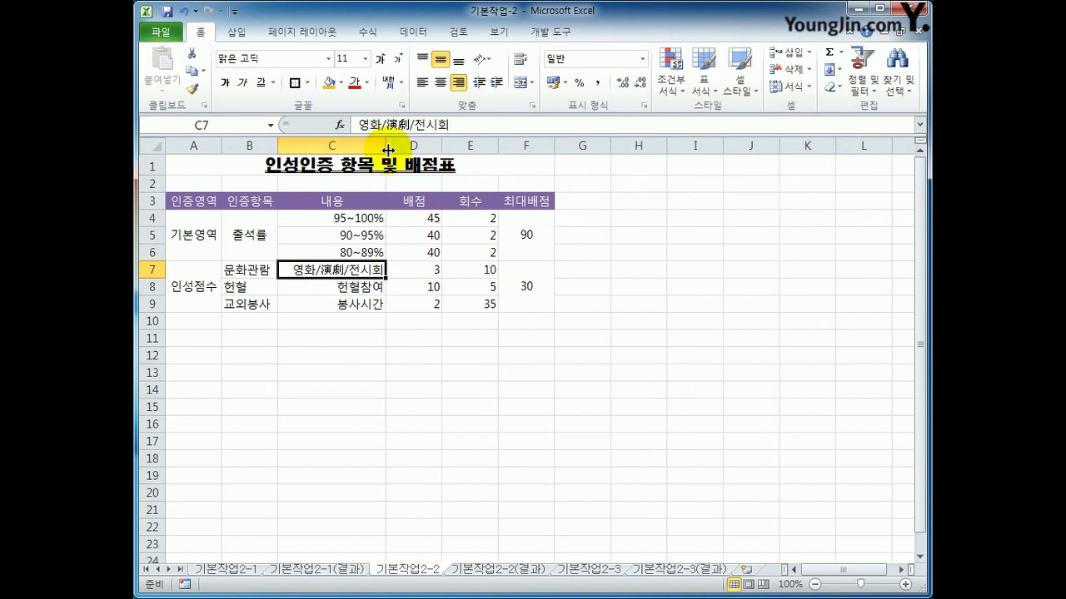
pyautogui.click(184, 11)
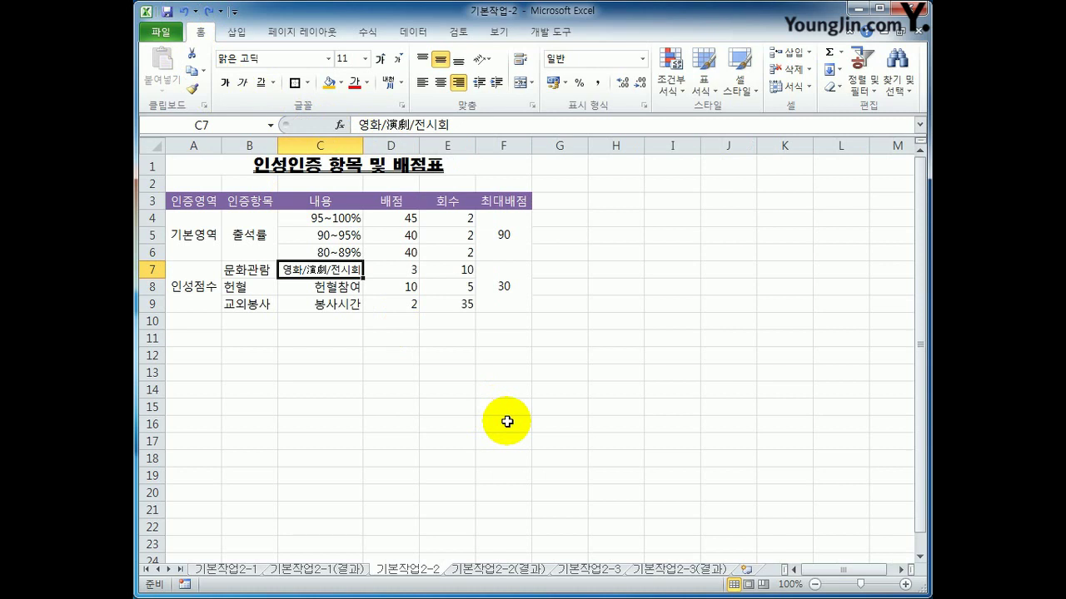
# Define the name 배점 for the score cells D4:D9
pyautogui.moveTo(405, 218); pyautogui.dragTo(395, 305)
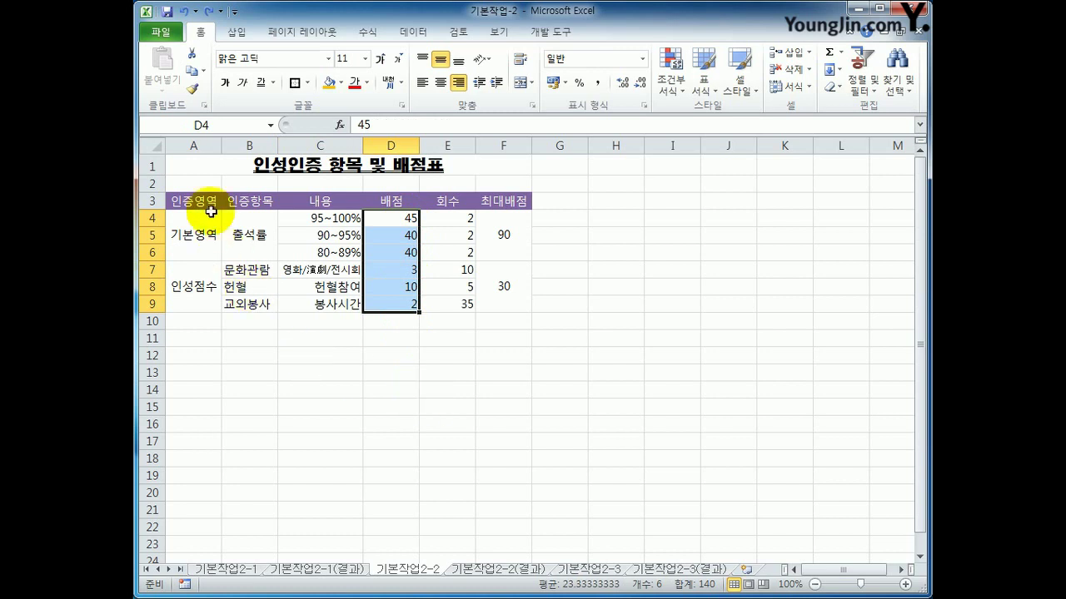
pyautogui.click(224, 133)
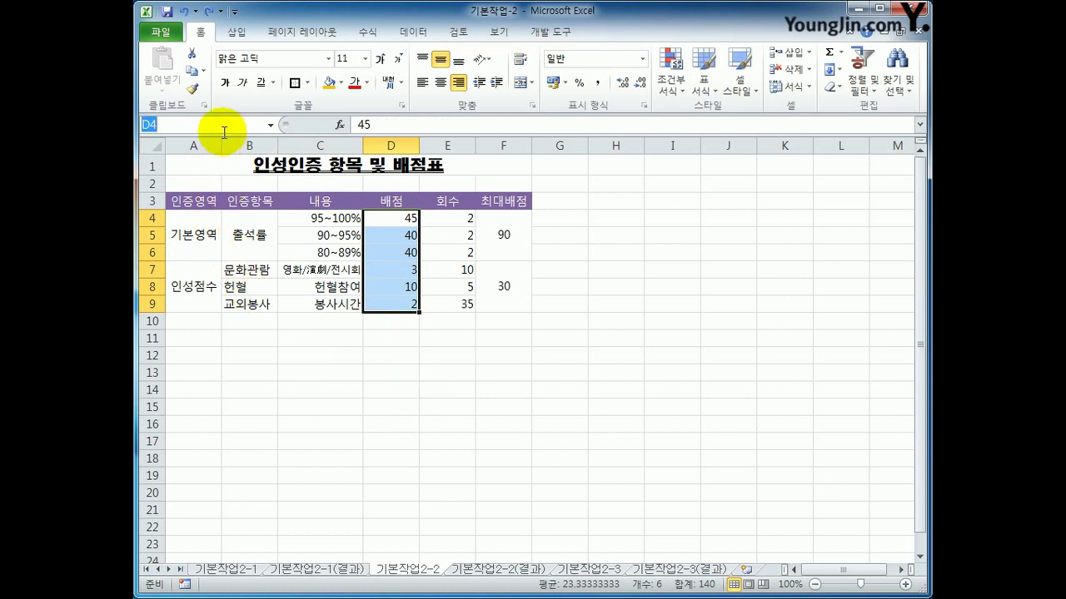
pyautogui.write('배점')
pyautogui.press('Return')
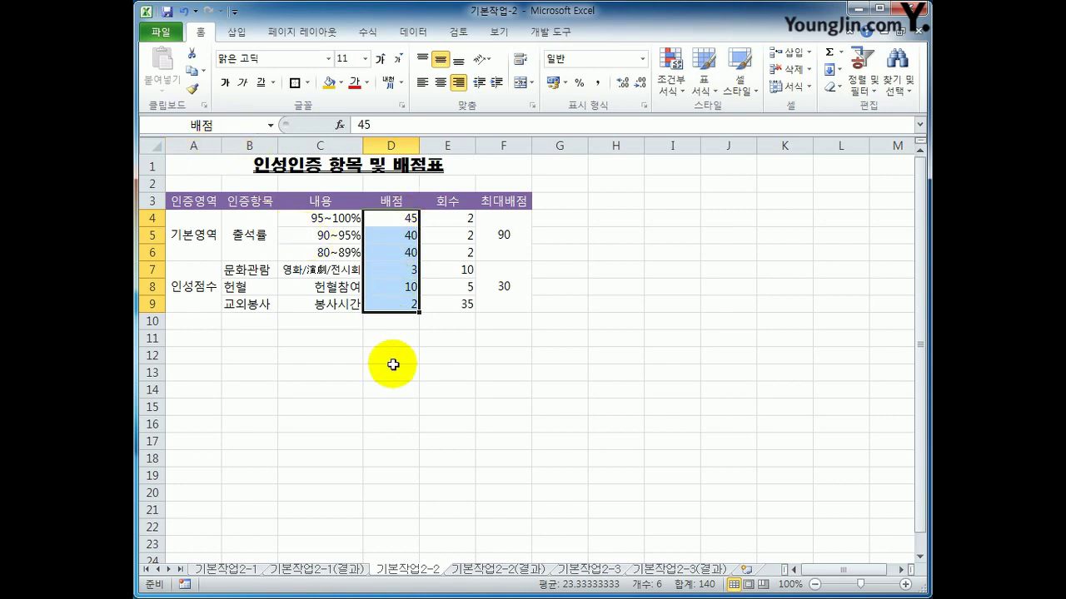
pyautogui.click(447, 387)
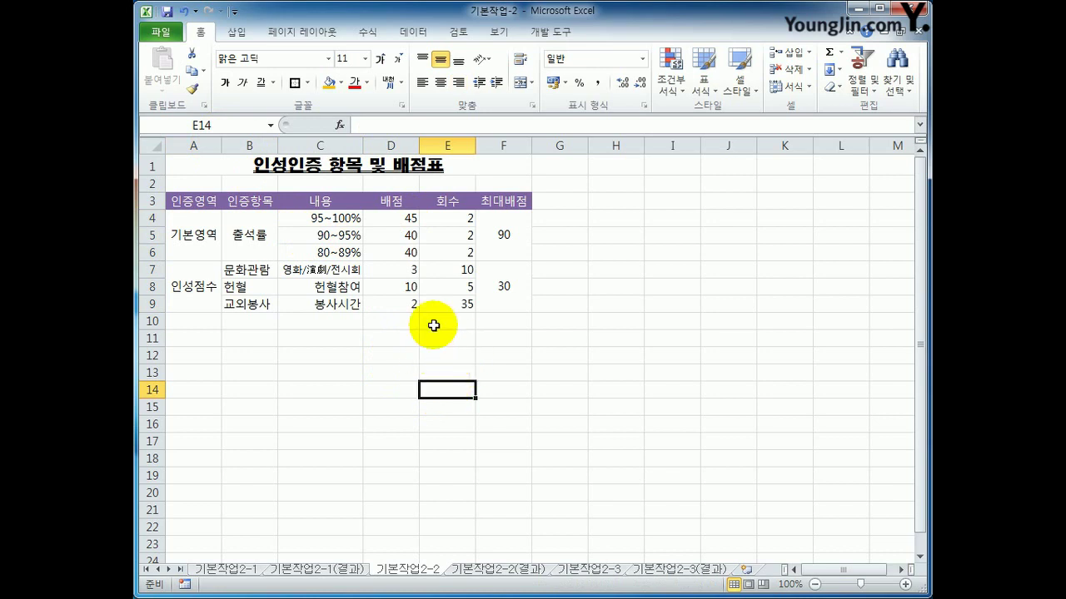
# Delete the defined name 배점 in the name manager and close it
pyautogui.click(368, 33)
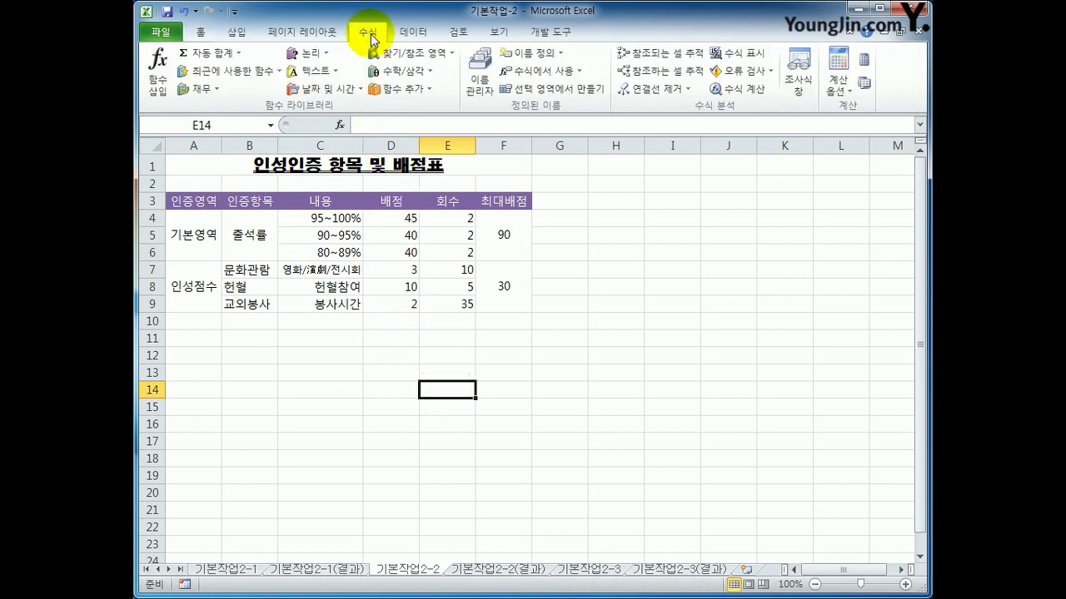
pyautogui.click(479, 76)
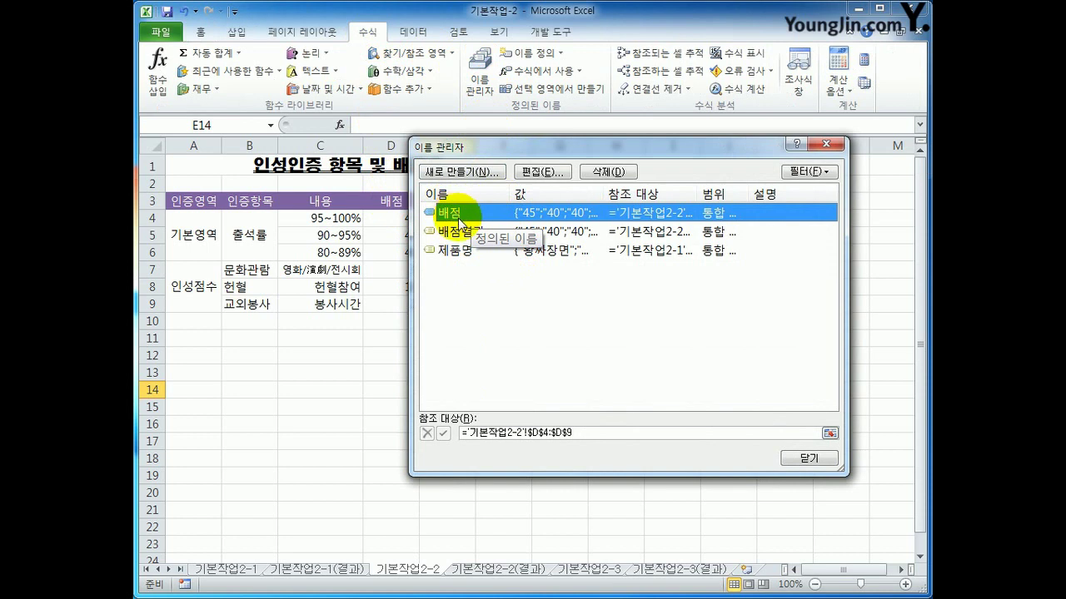
pyautogui.click(607, 172)
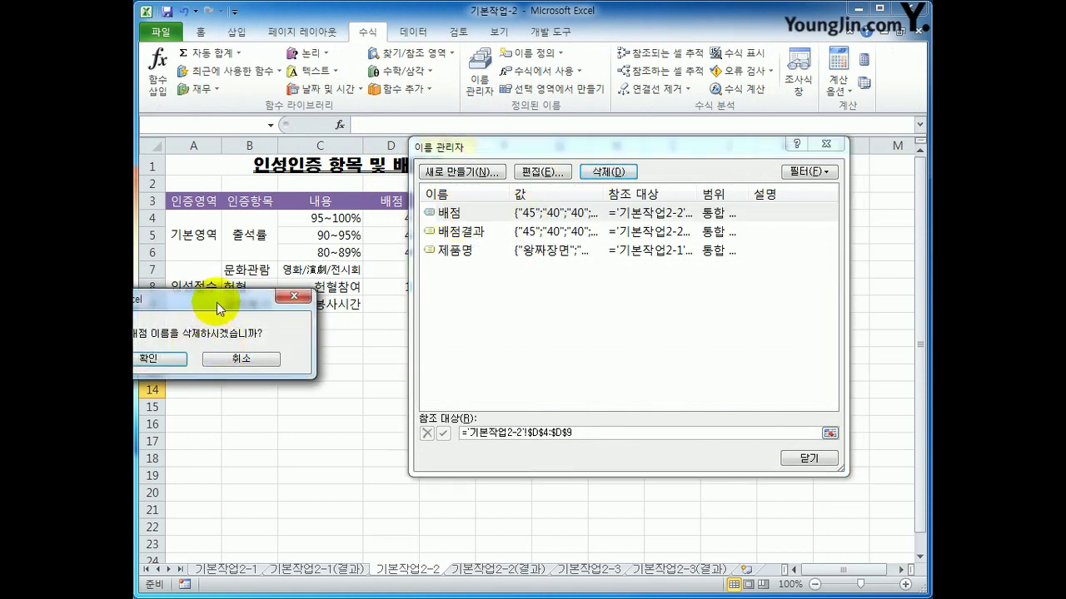
pyautogui.moveTo(213, 305); pyautogui.dragTo(473, 308)
pyautogui.click(379, 365)
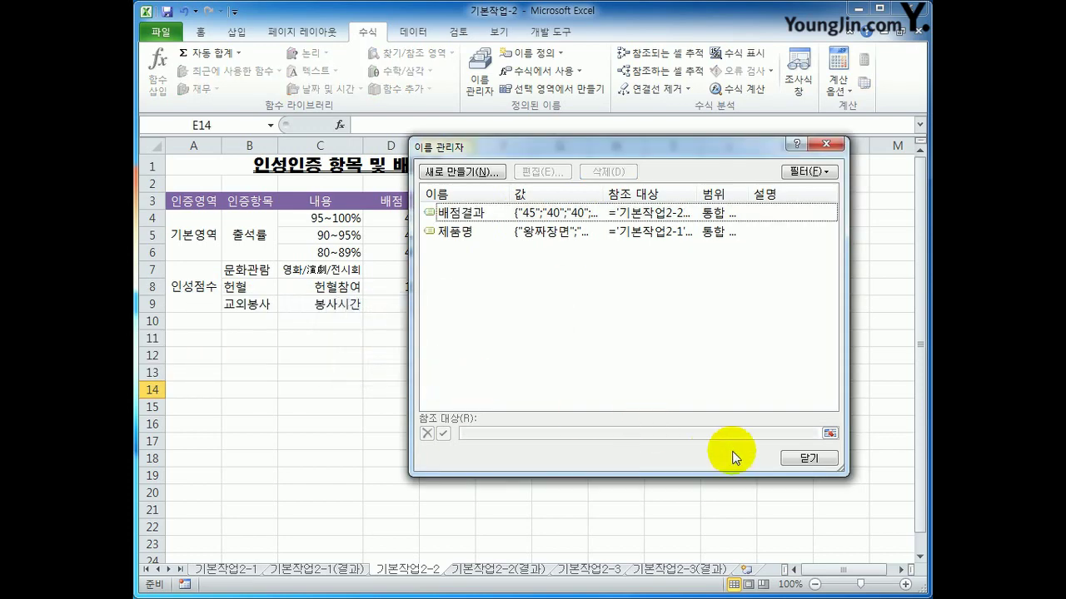
pyautogui.click(793, 460)
pyautogui.click(618, 458)
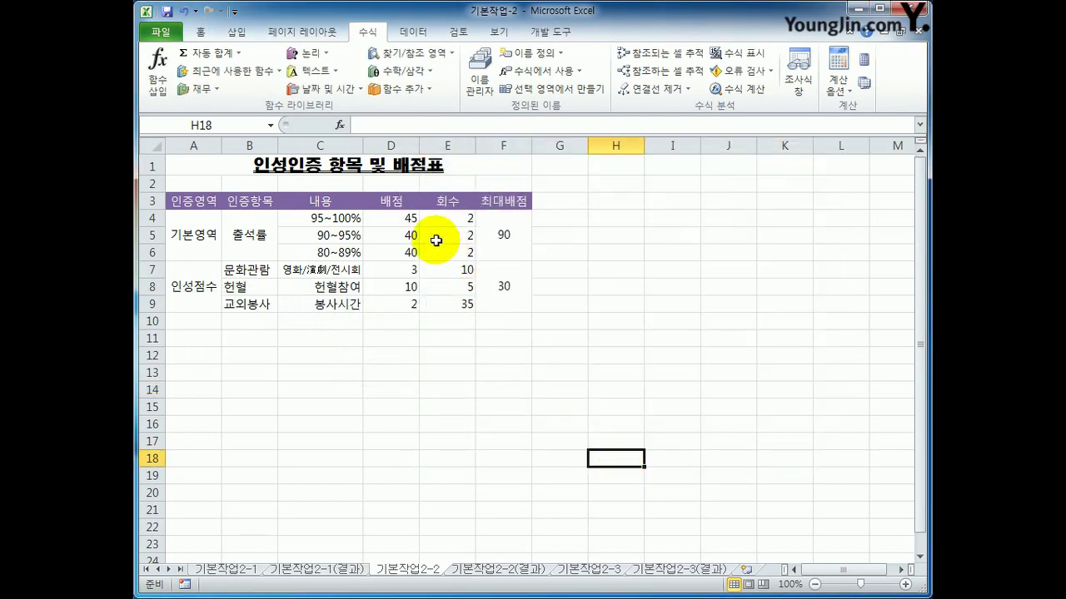
# Name the range D4:D9 as 배점
pyautogui.click(412, 217)
pyautogui.moveTo(412, 218); pyautogui.dragTo(408, 309)
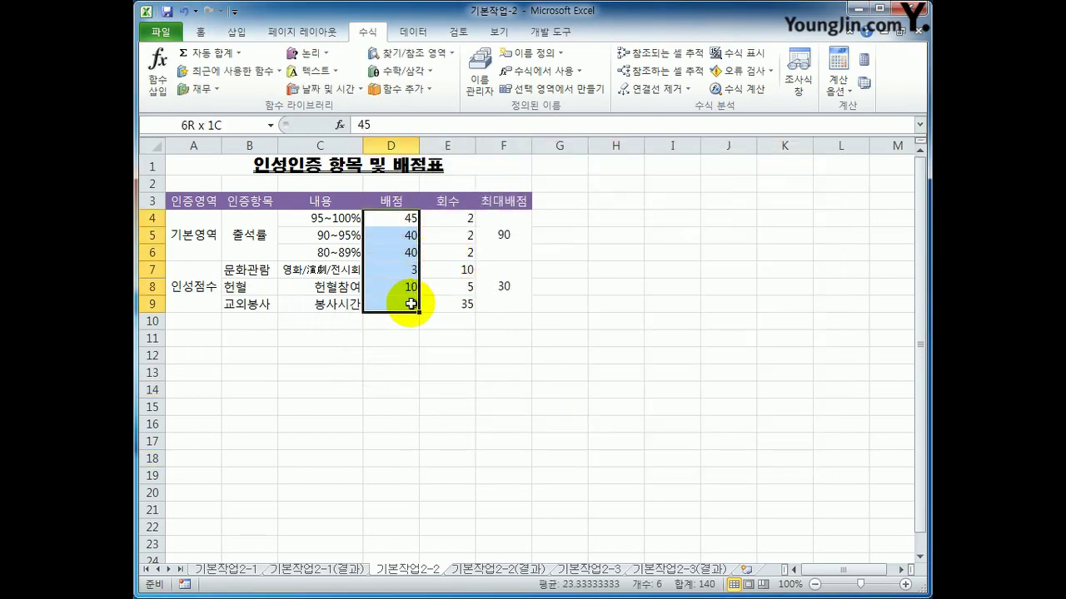
pyautogui.click(219, 124)
pyautogui.write('배점')
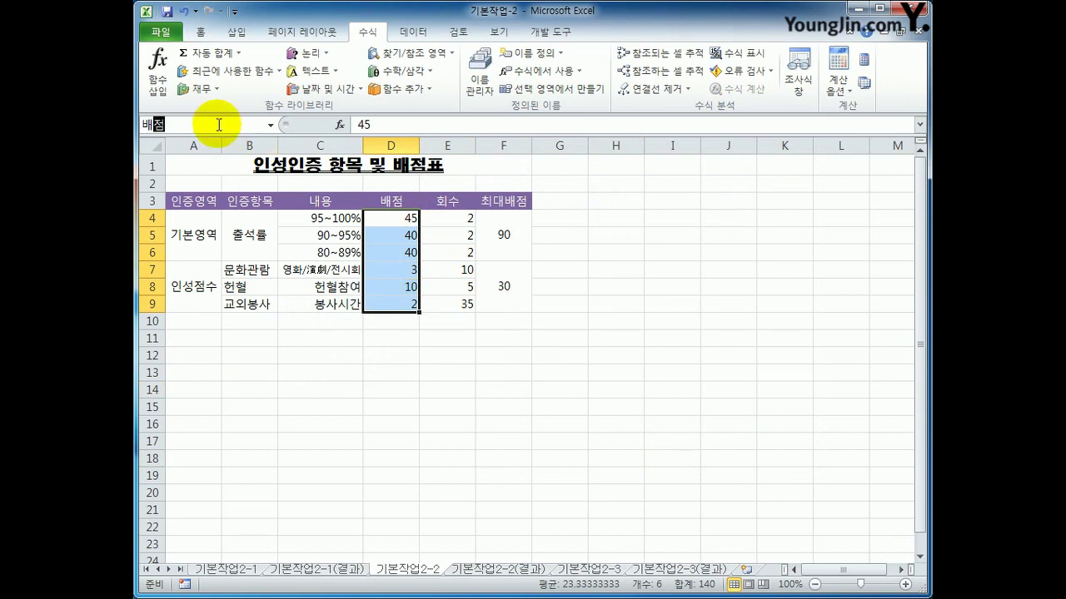
pyautogui.press('Return')
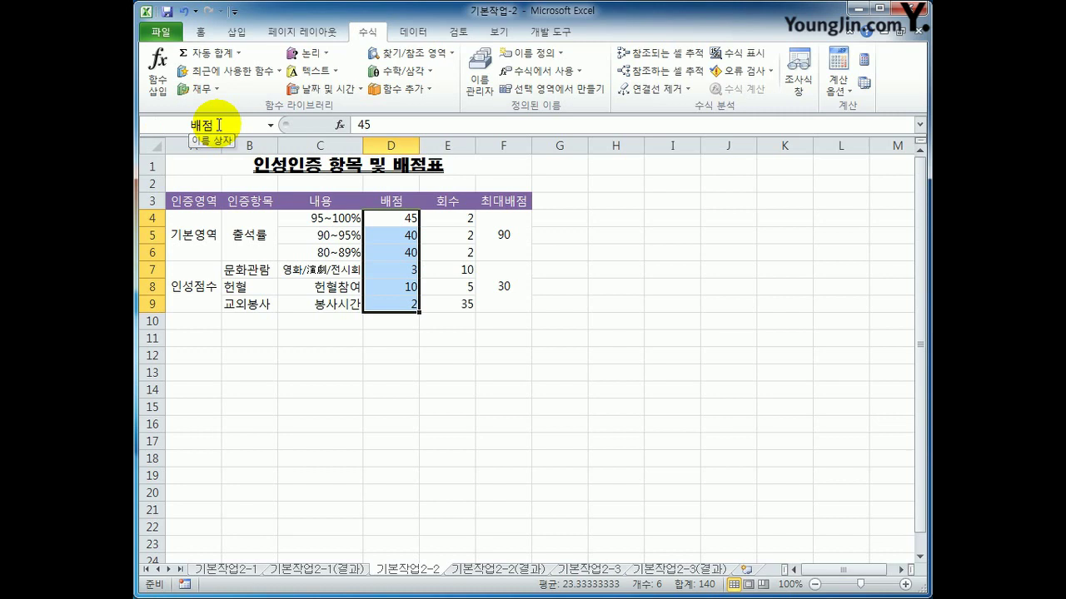
# Apply the custom number format 0"회" to the count cells E4:E9
pyautogui.moveTo(448, 219); pyautogui.dragTo(455, 299)
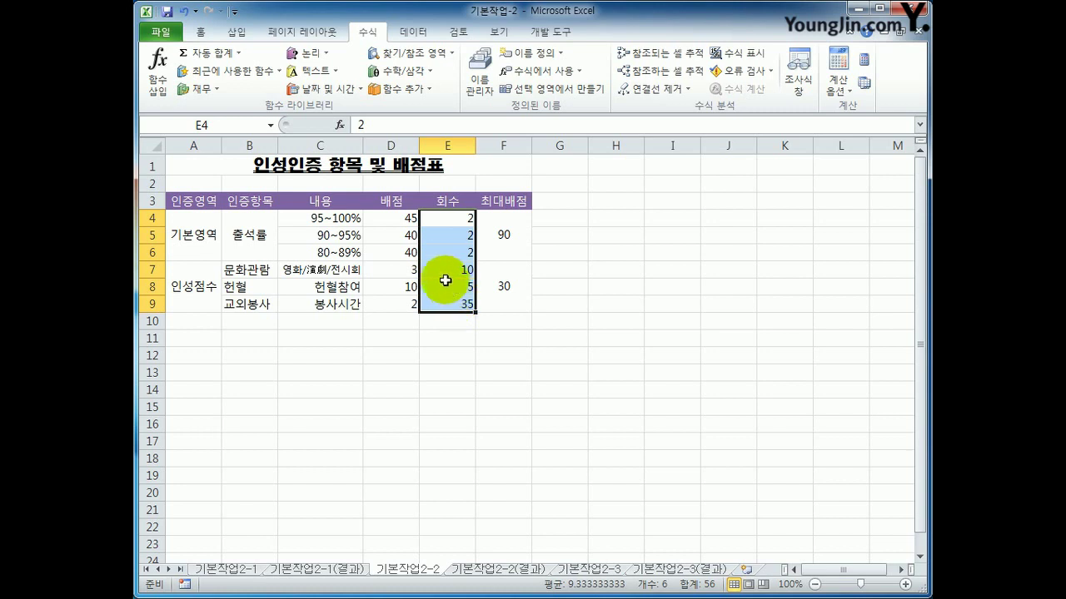
pyautogui.rightClick(442, 242)
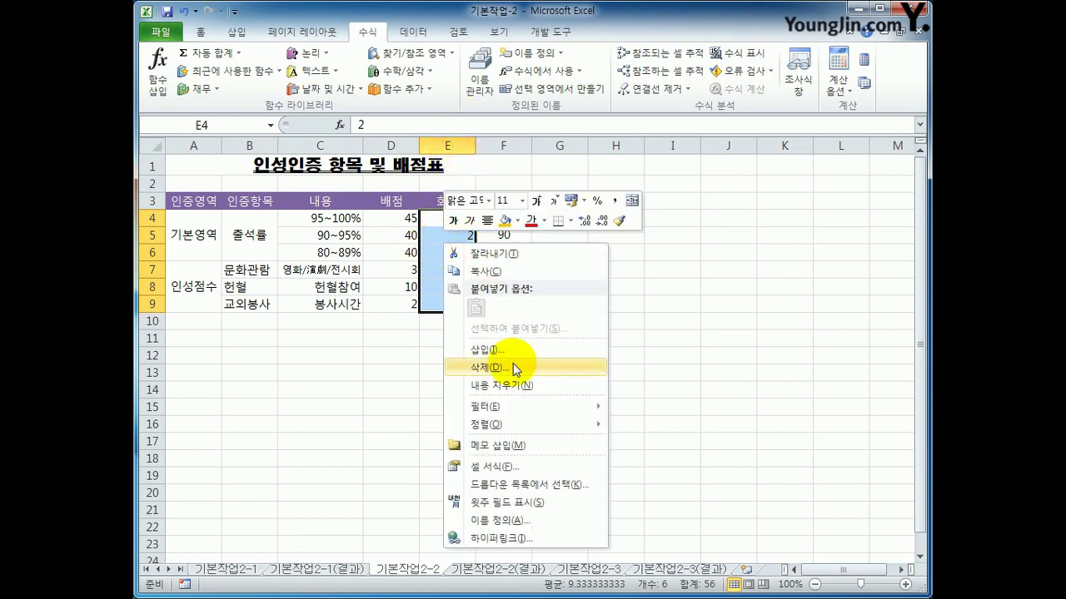
pyautogui.click(536, 467)
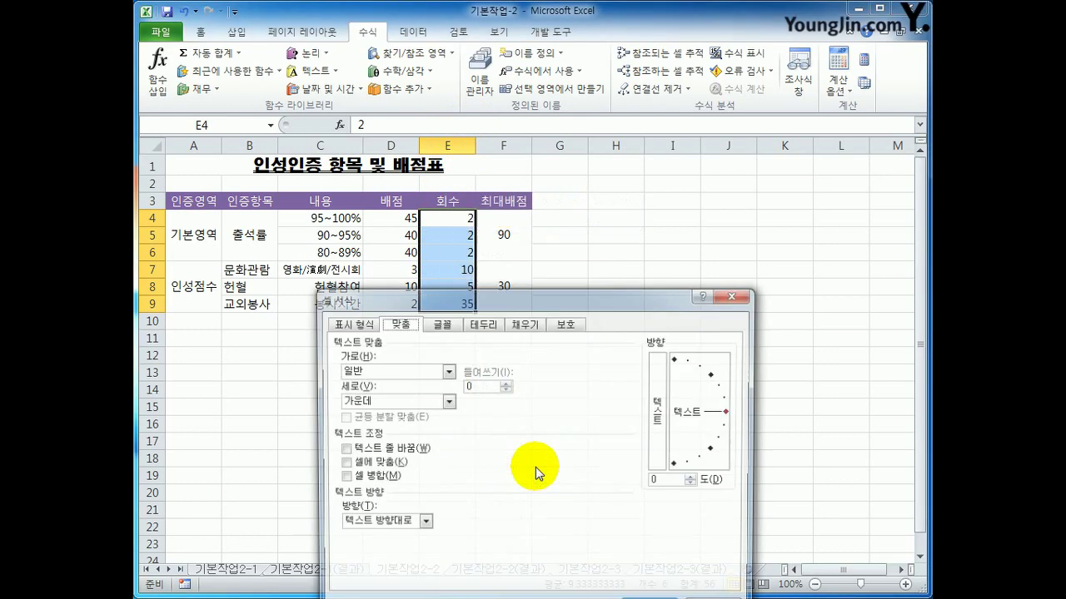
pyautogui.moveTo(516, 297); pyautogui.dragTo(551, 133)
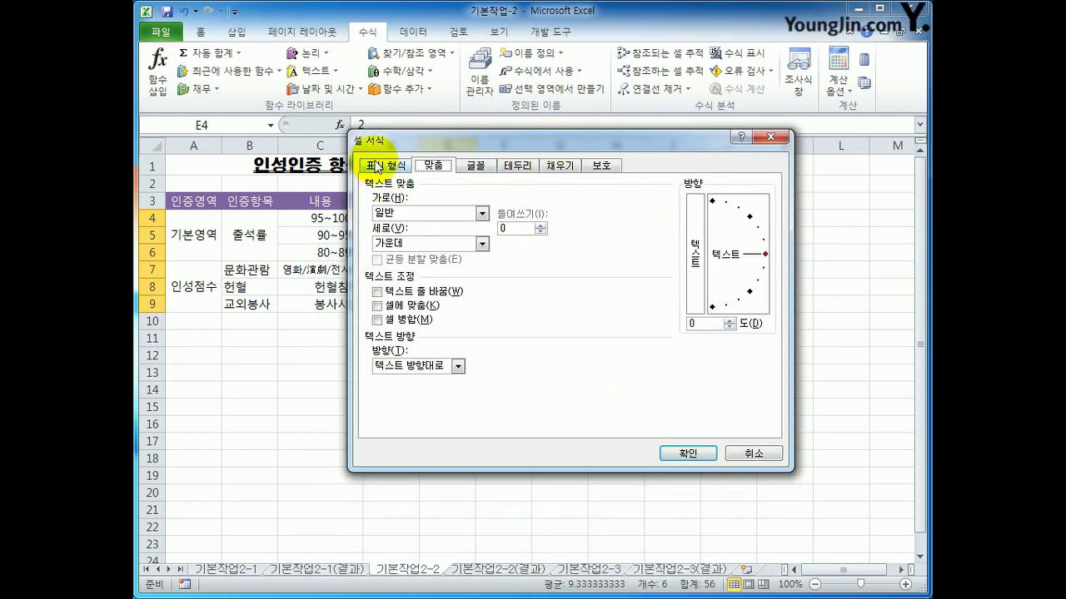
pyautogui.click(384, 165)
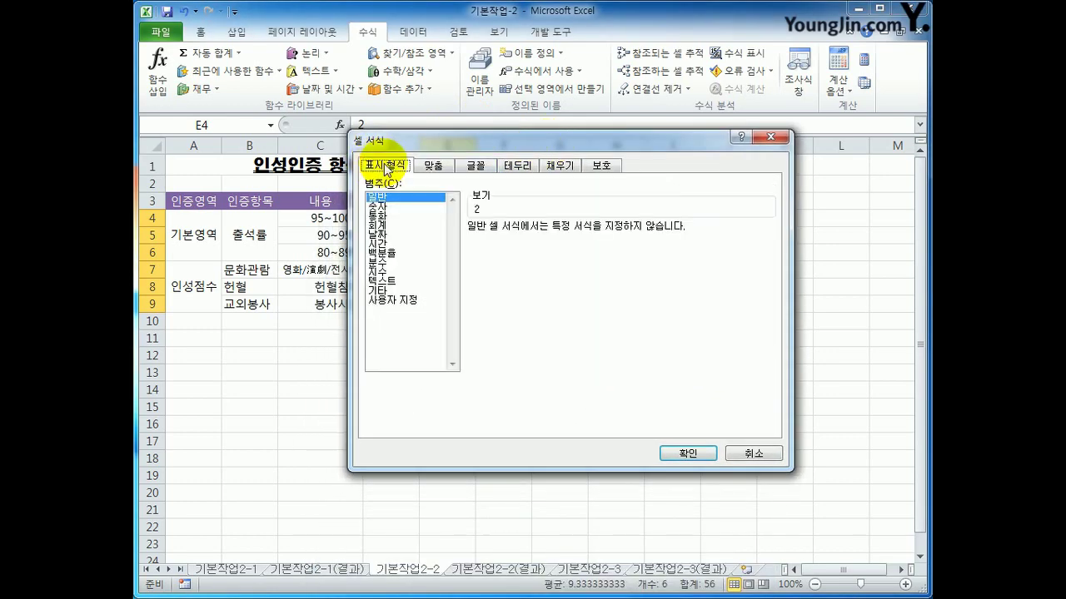
pyautogui.click(408, 300)
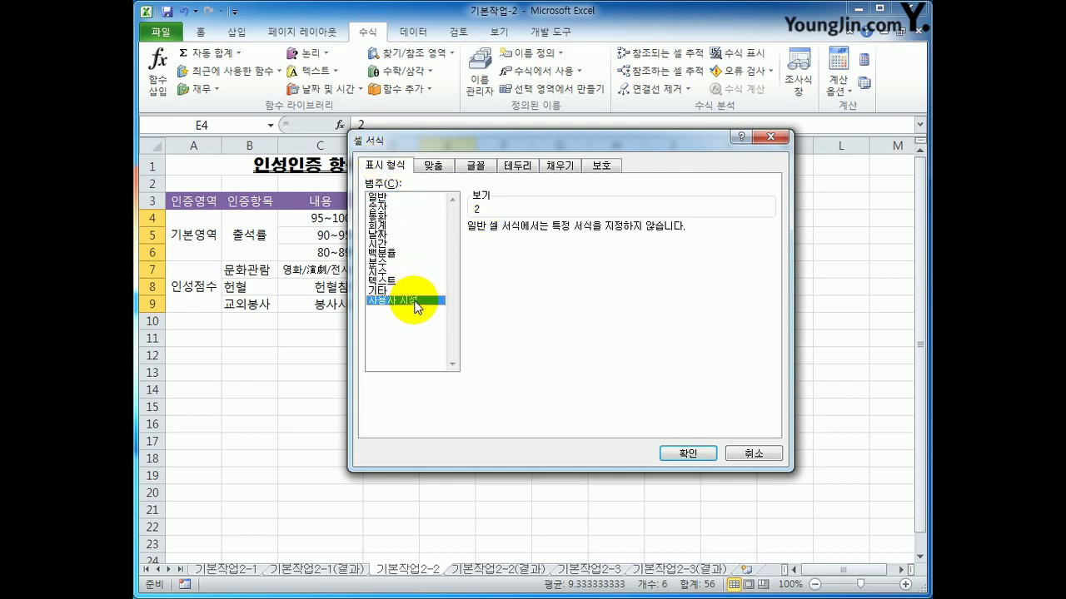
pyautogui.moveTo(507, 241); pyautogui.dragTo(429, 231)
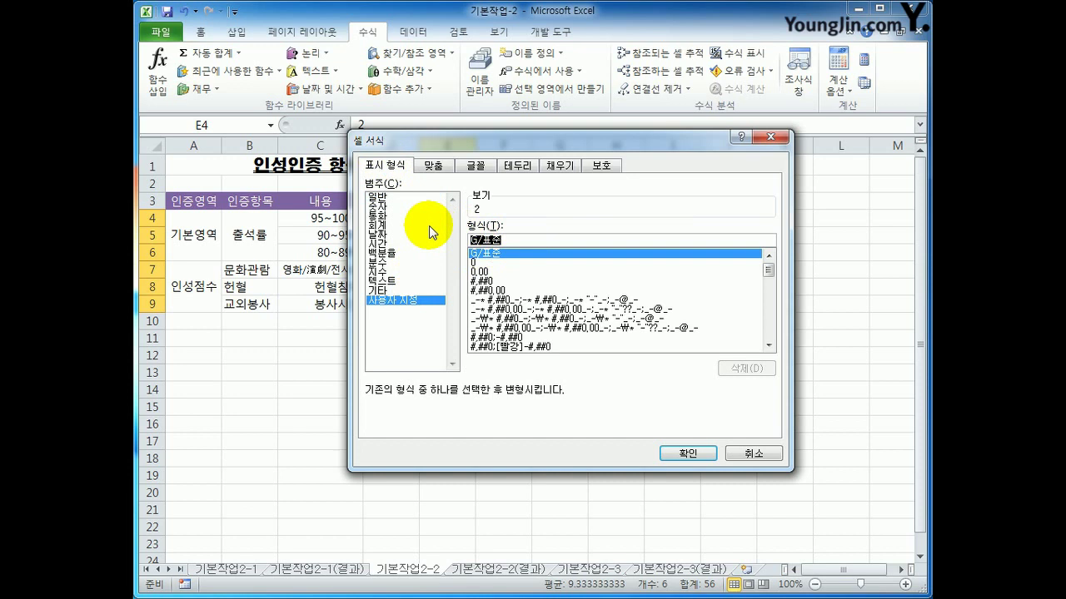
pyautogui.write('0')
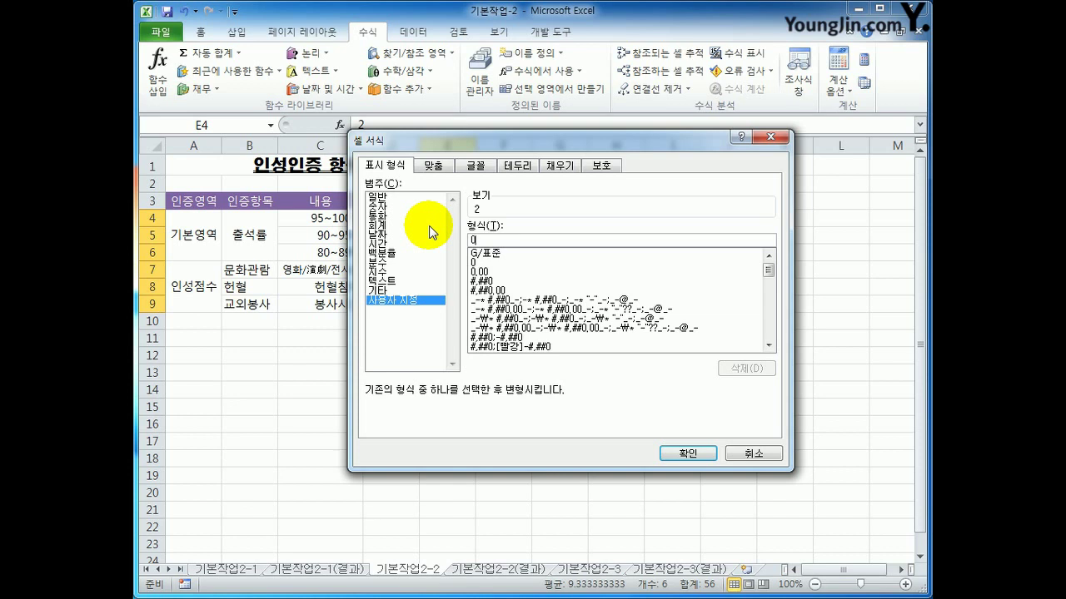
pyautogui.write('"회"')
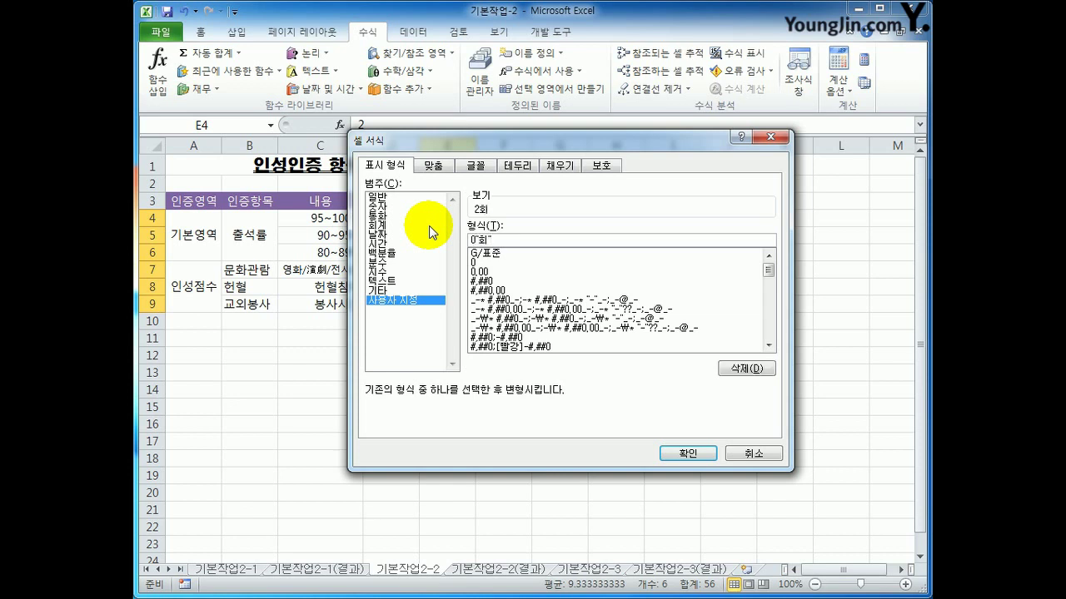
pyautogui.click(685, 453)
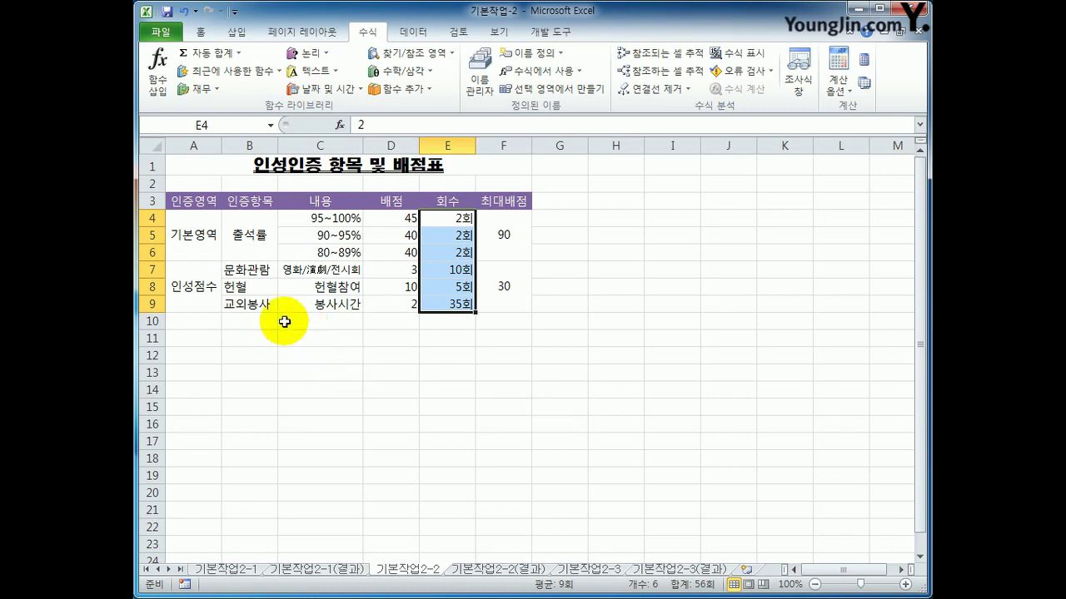
# Give the table range A3:F9 all borders (모든 테두리) plus a thick outside box border (굵은 상자 테두리)
pyautogui.moveTo(194, 201); pyautogui.dragTo(488, 309)
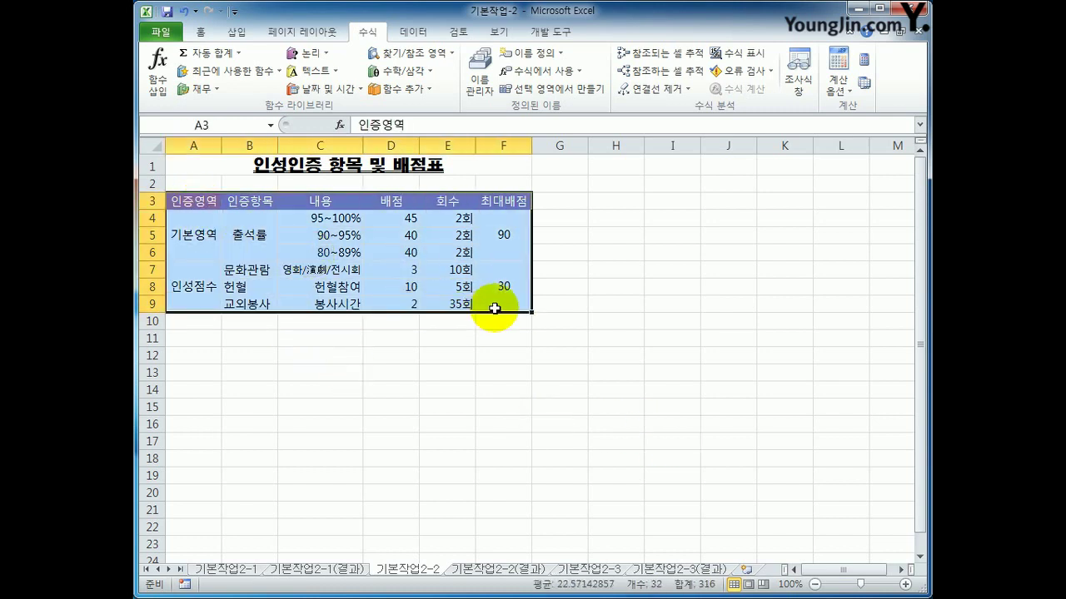
pyautogui.click(201, 32)
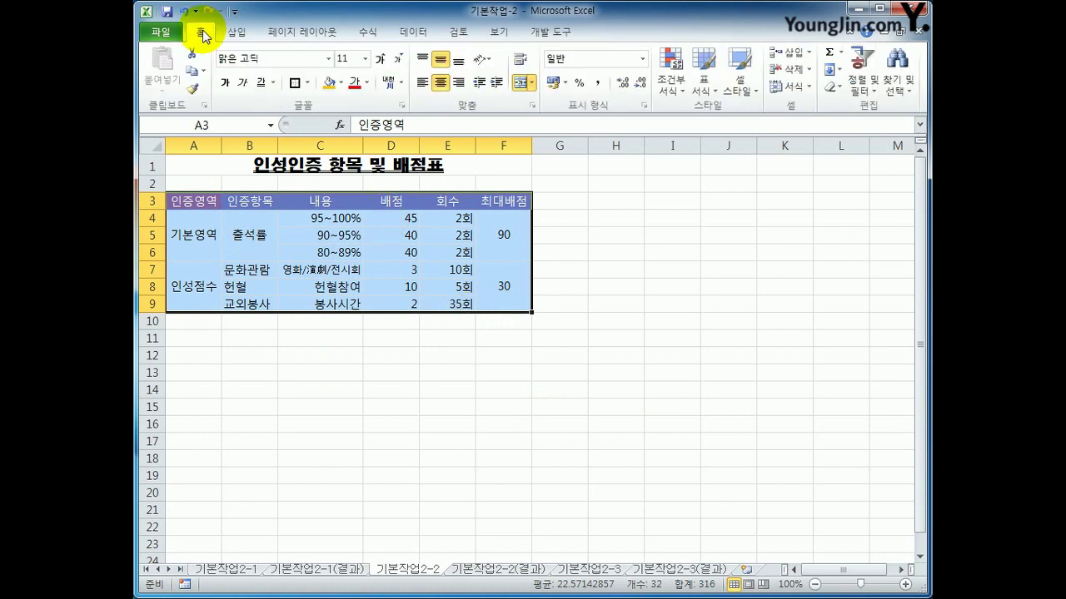
pyautogui.click(309, 84)
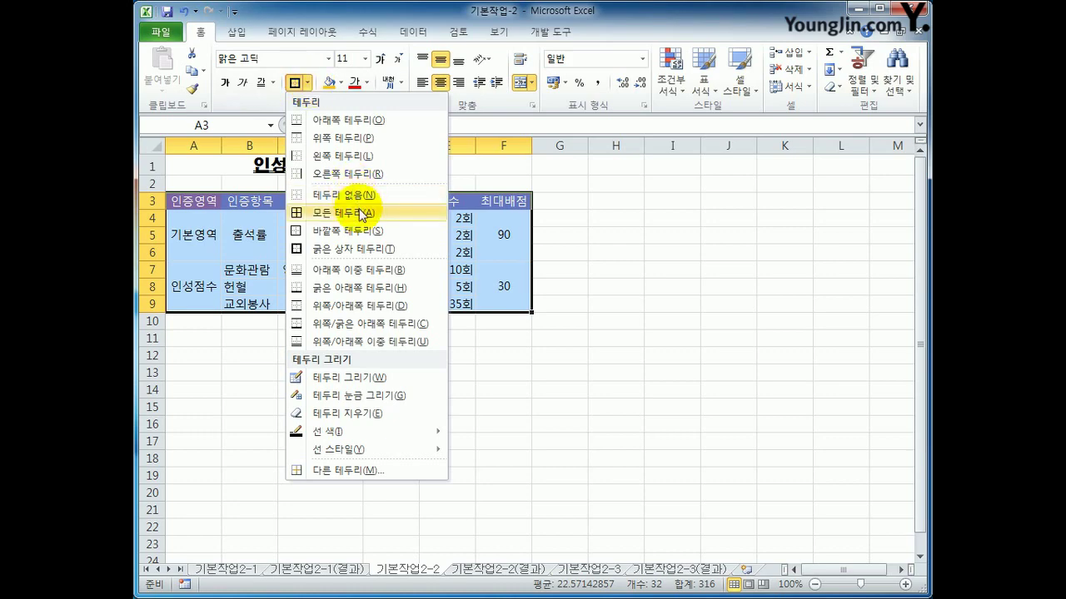
pyautogui.click(360, 214)
pyautogui.click(306, 84)
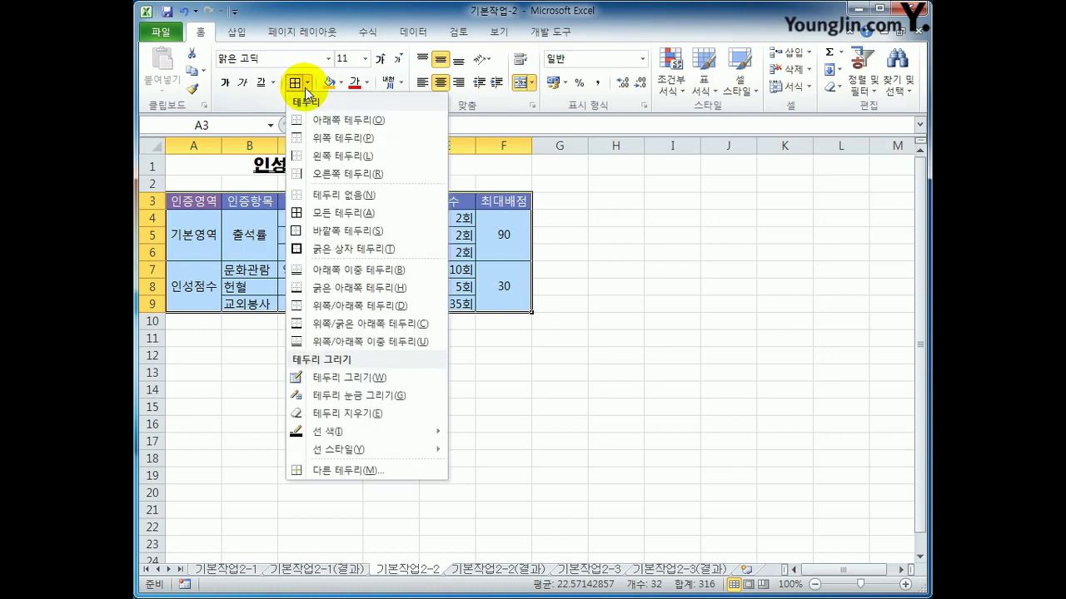
pyautogui.click(345, 247)
pyautogui.click(642, 408)
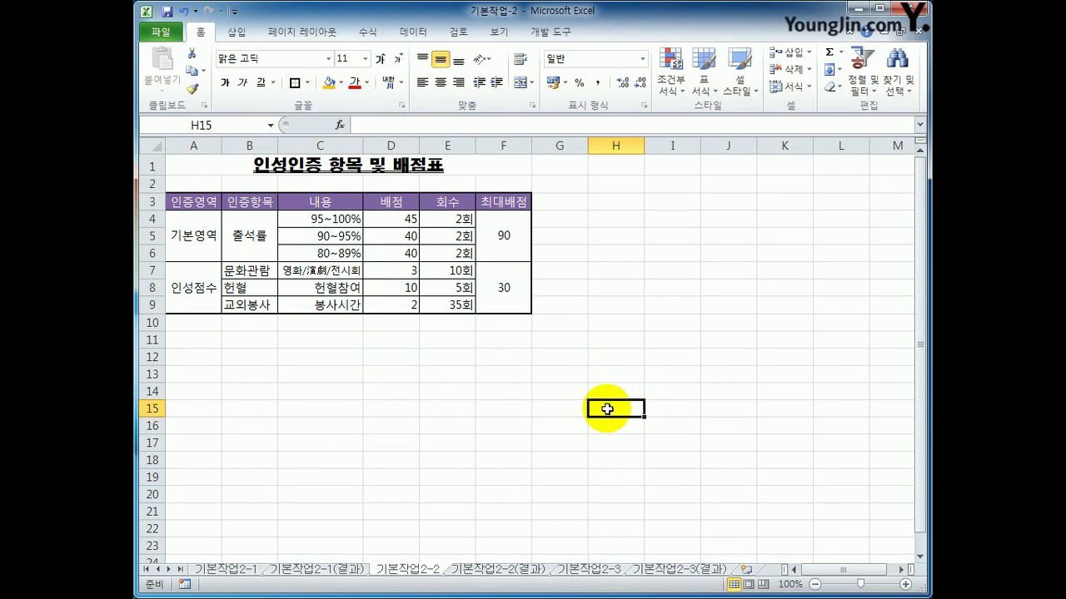
# Compare the finished table with the 기본작업2-2(결과) sheet, and open sheet 기본작업2-3
pyautogui.click(478, 573)
pyautogui.click(433, 571)
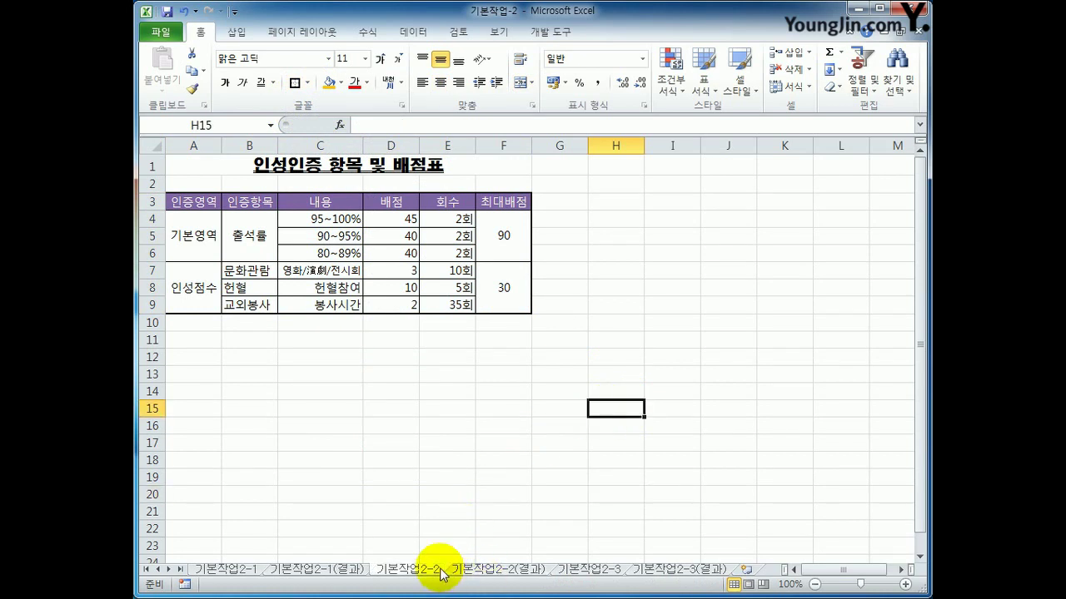
pyautogui.click(466, 573)
pyautogui.click(586, 573)
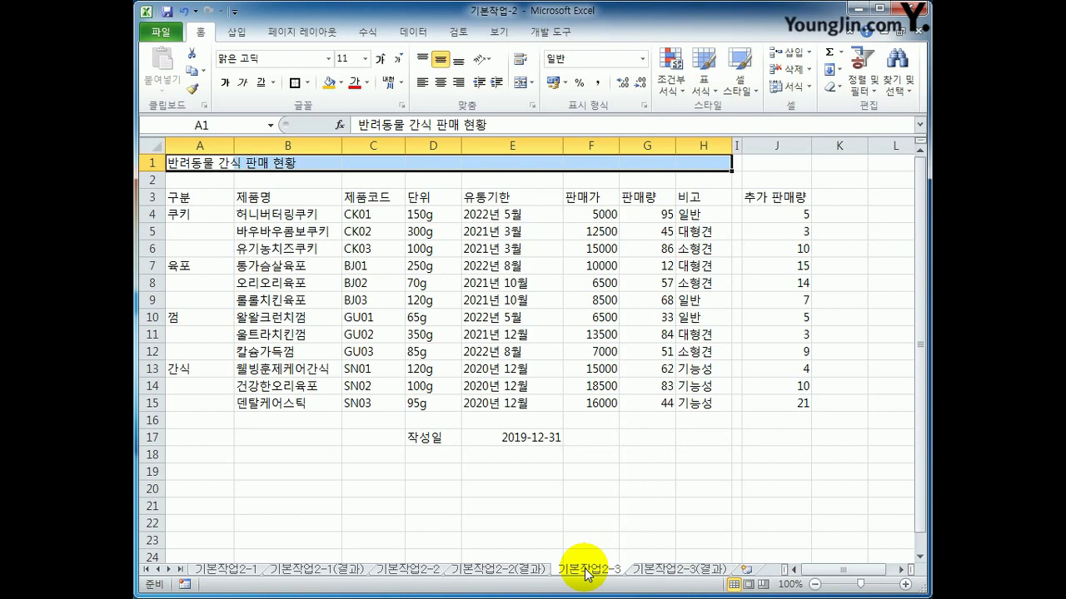
# Merge and center the title across A1:H1 and apply the 제목 1 cell style to it
pyautogui.click(327, 300)
pyautogui.click(196, 164)
pyautogui.moveTo(195, 164); pyautogui.dragTo(671, 167)
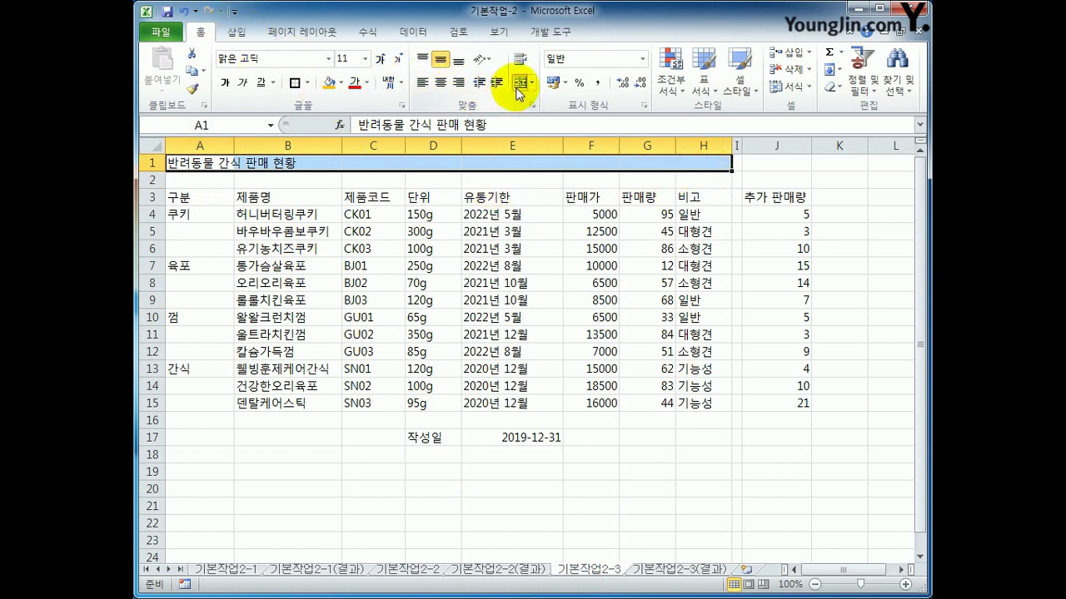
pyautogui.click(515, 88)
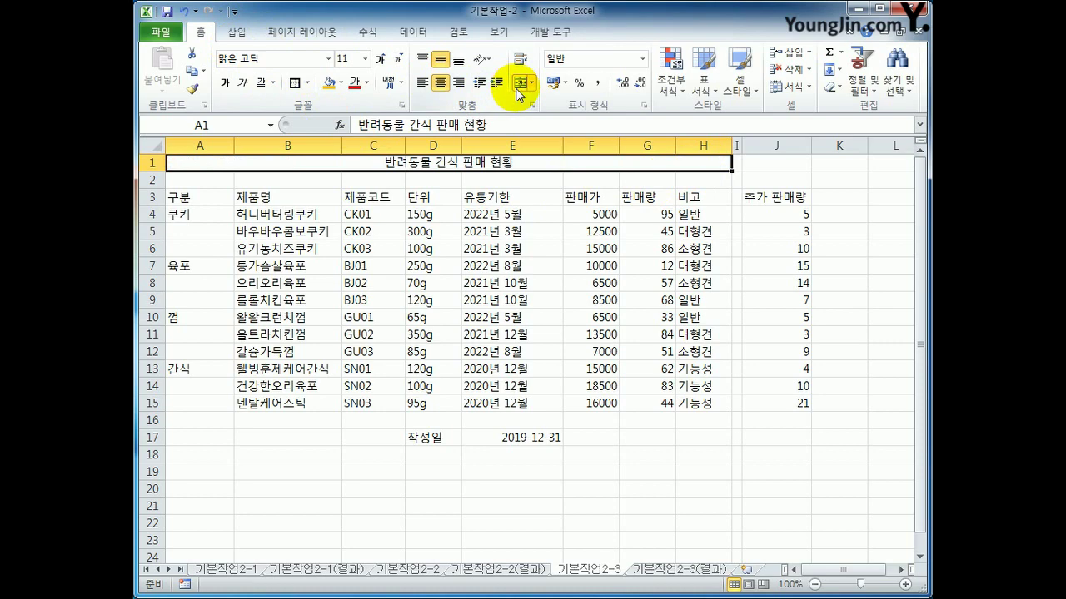
pyautogui.click(737, 93)
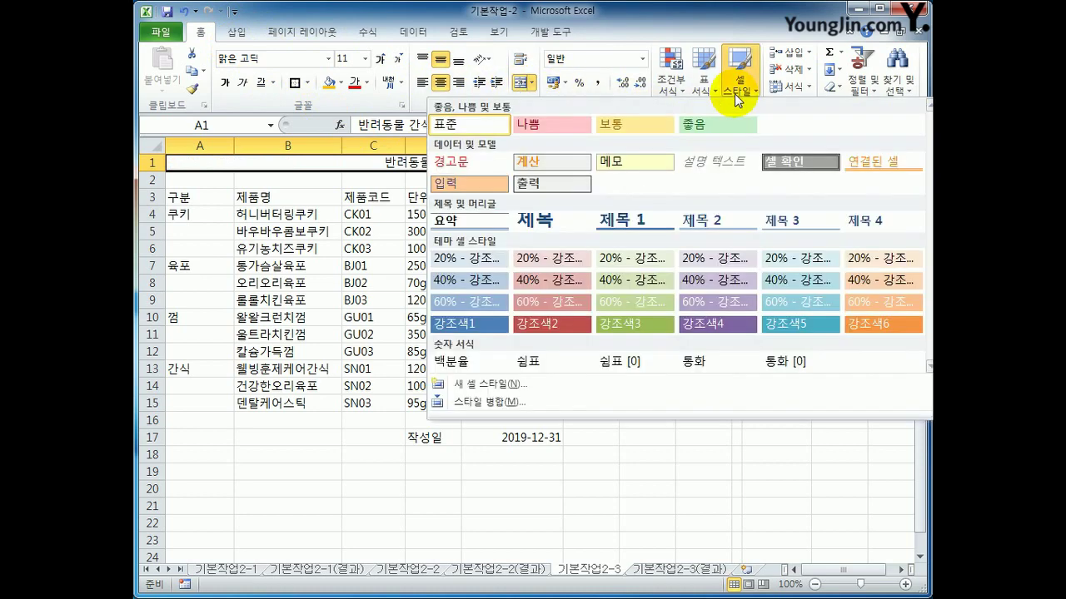
pyautogui.click(646, 220)
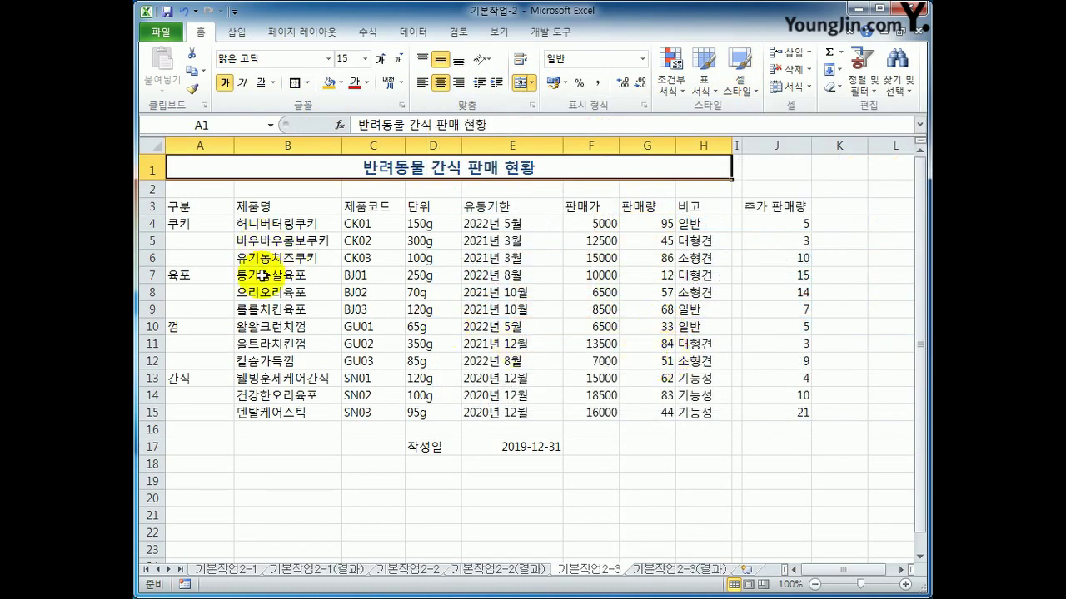
# Set the height of row 1 to 30
pyautogui.click(150, 169)
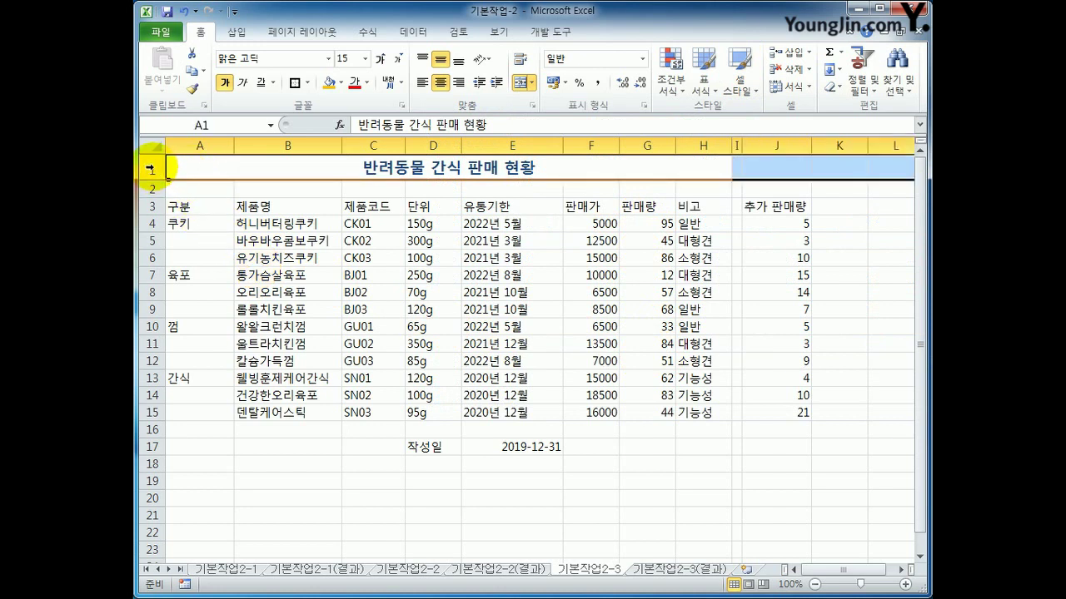
pyautogui.rightClick(150, 169)
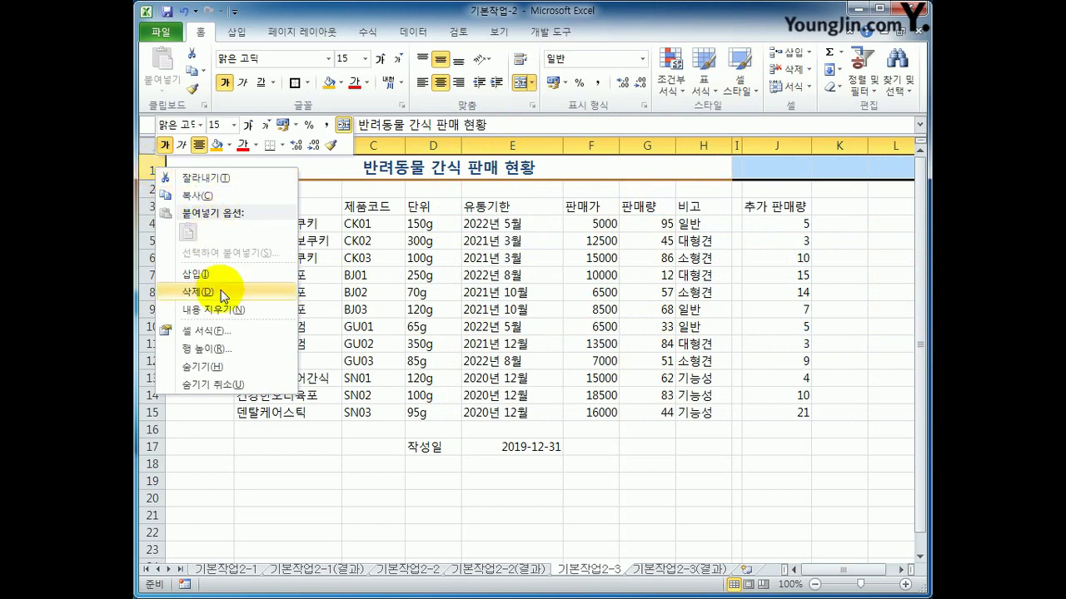
pyautogui.click(226, 350)
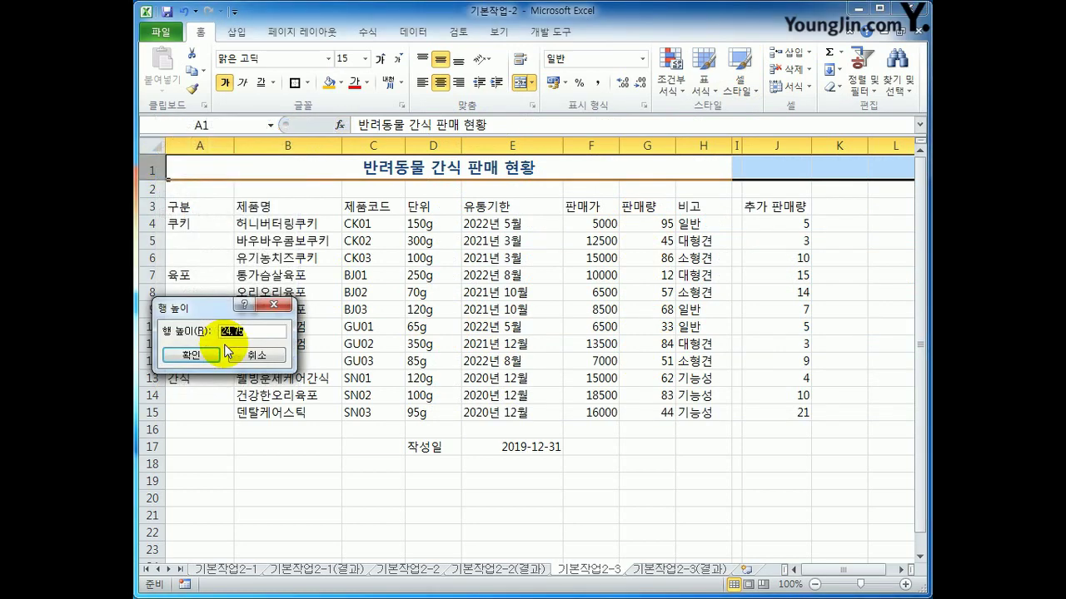
pyautogui.write('30')
pyautogui.click(192, 355)
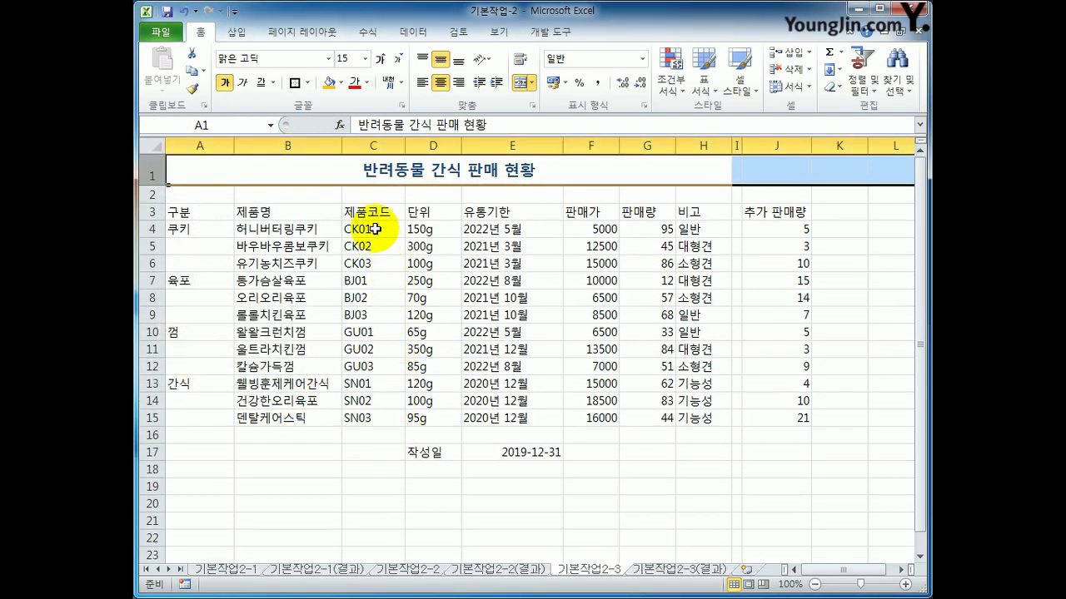
# Insert a hyphen into the cookie product codes in C4:C6 so they read CK-01, CK-02 and CK-03
pyautogui.moveTo(376, 229); pyautogui.dragTo(376, 413)
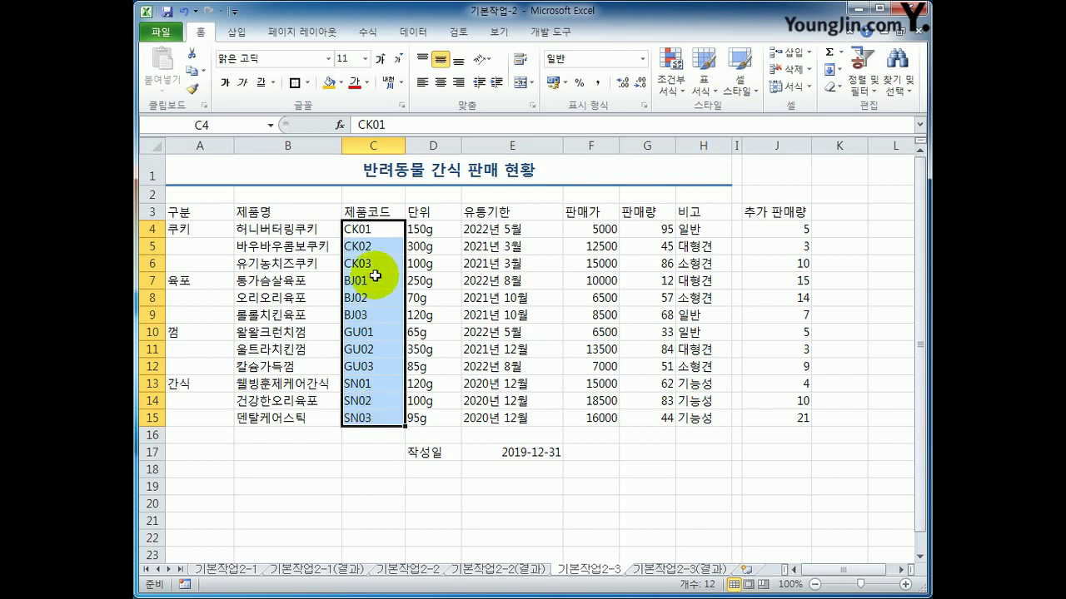
pyautogui.doubleClick(351, 229)
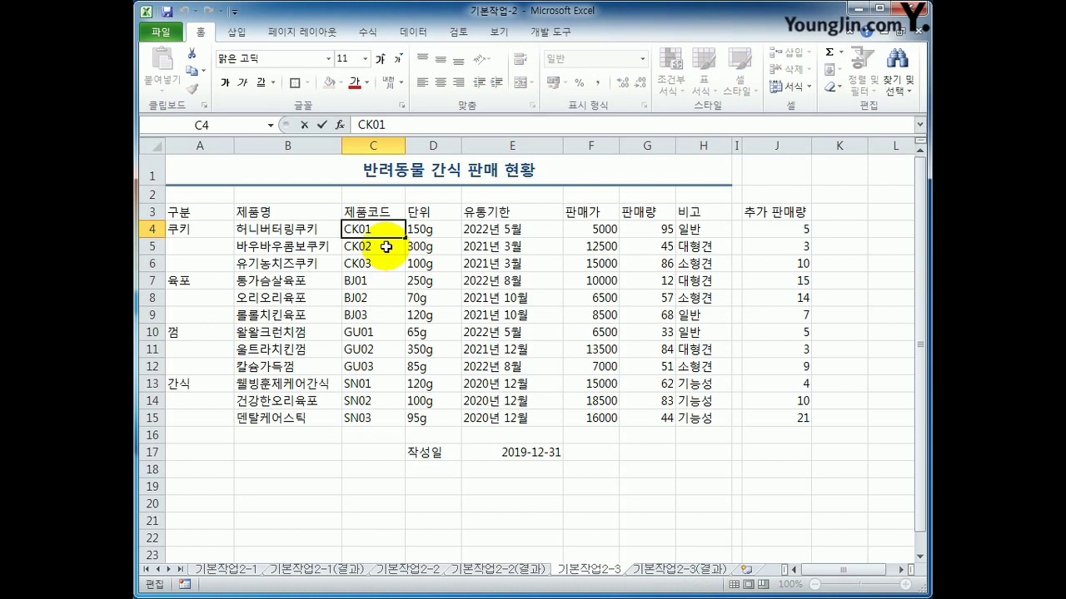
pyautogui.write('-')
pyautogui.press('Return')
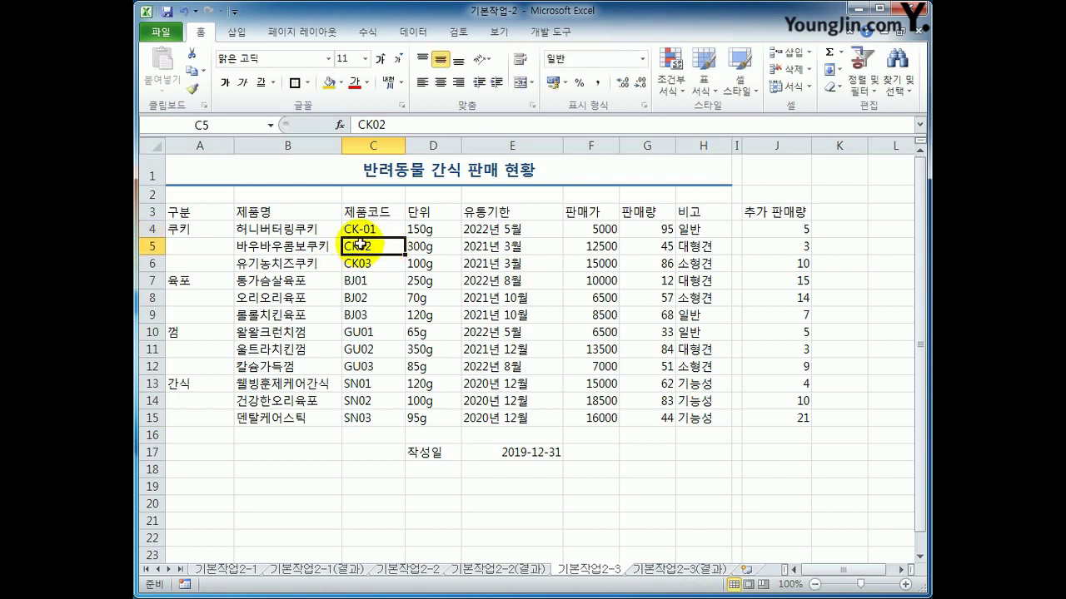
pyautogui.doubleClick(370, 245)
pyautogui.write('-')
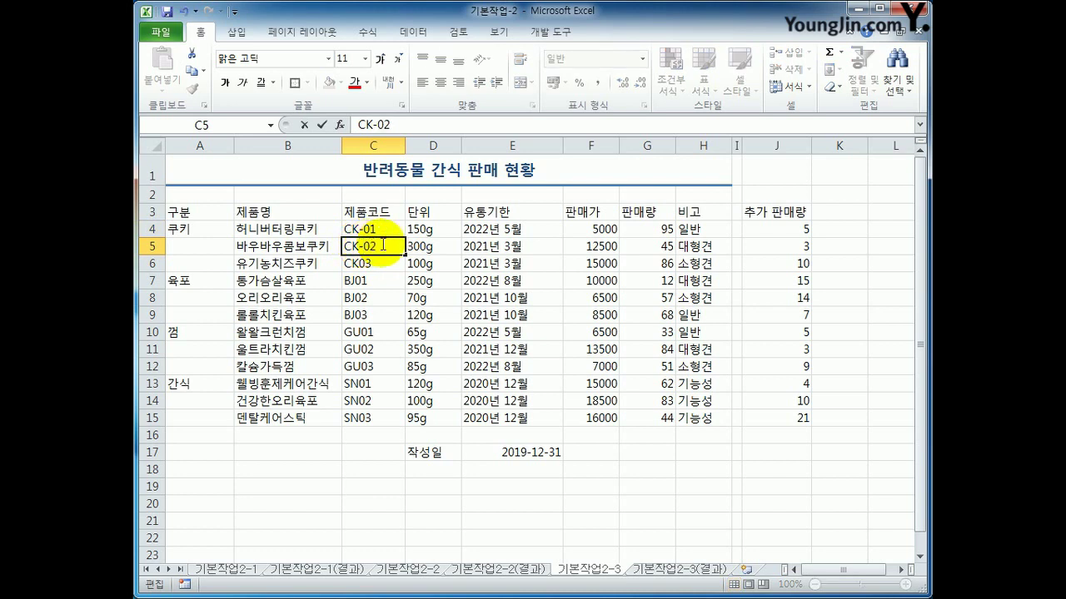
pyautogui.press('Return')
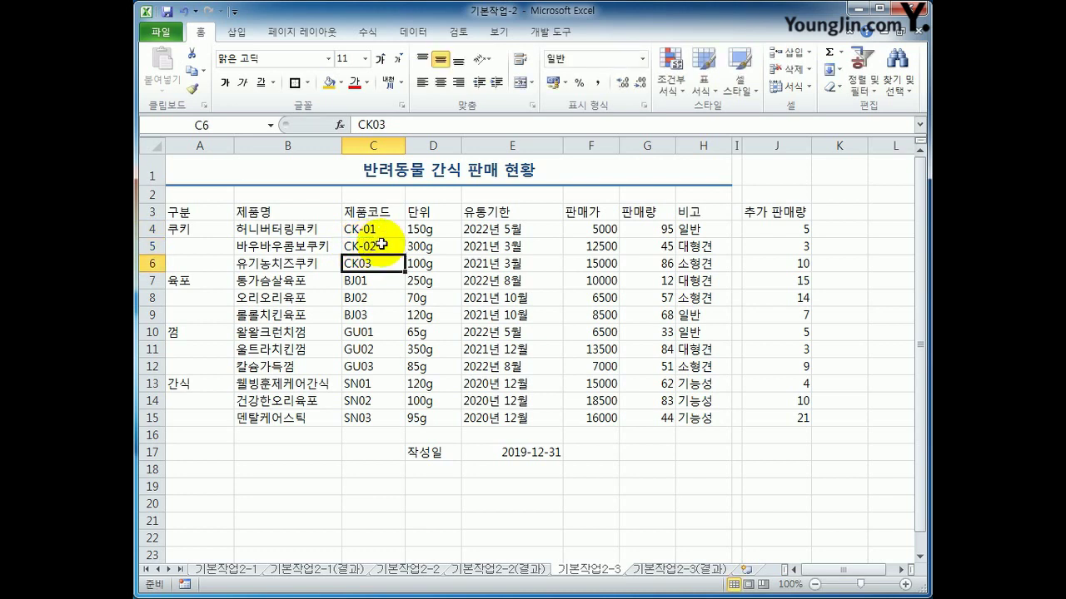
pyautogui.click(372, 125)
pyautogui.write('-')
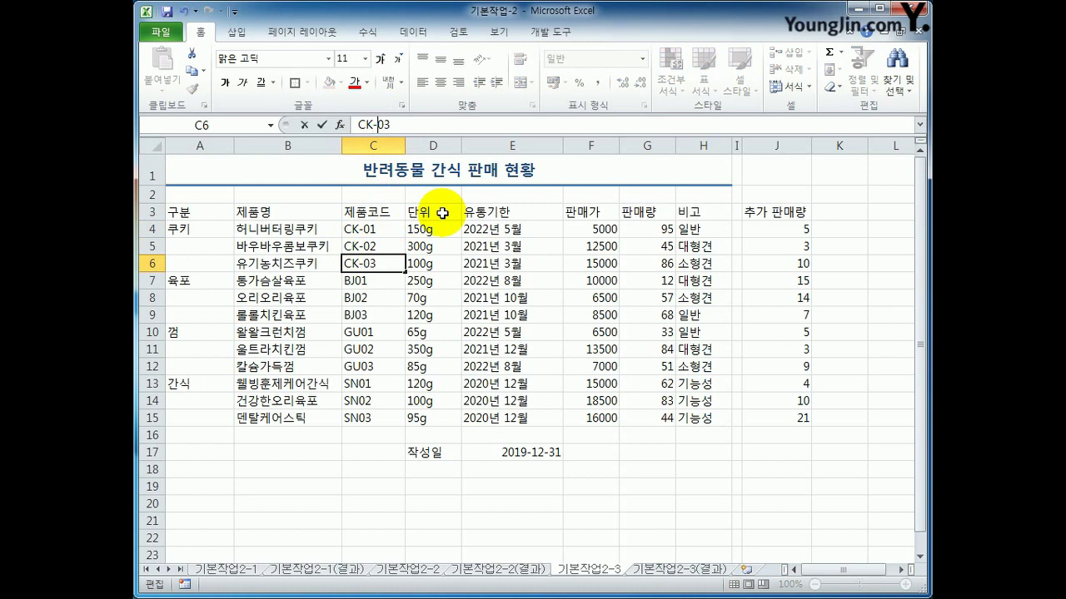
pyautogui.press('Return')
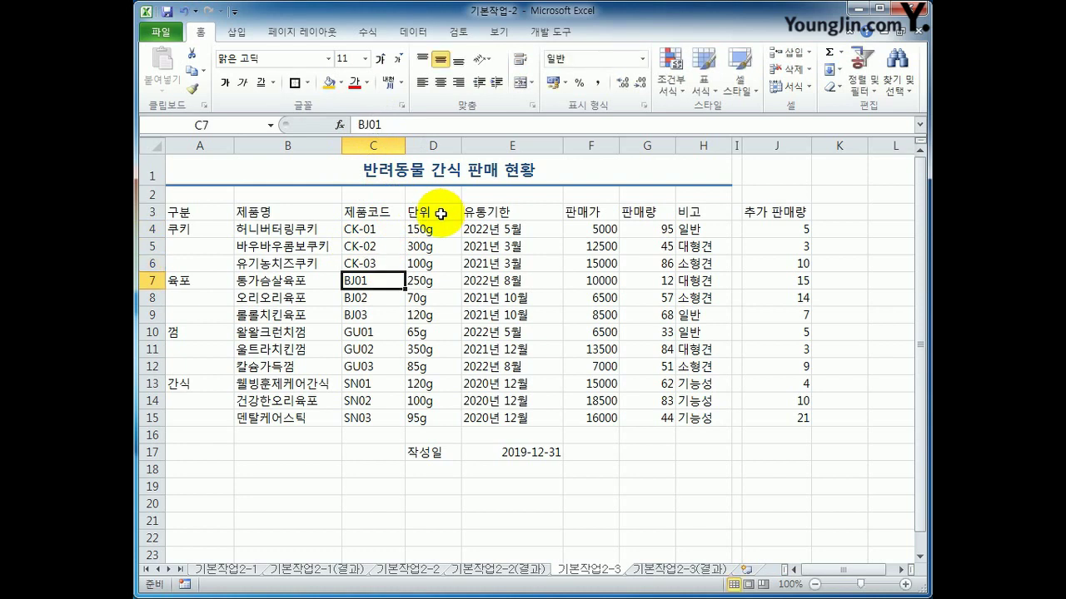
# Insert a hyphen into the 육포 product codes in C7:C9 so they read BJ-01, BJ-02 and BJ-03
pyautogui.click(367, 126)
pyautogui.write('-')
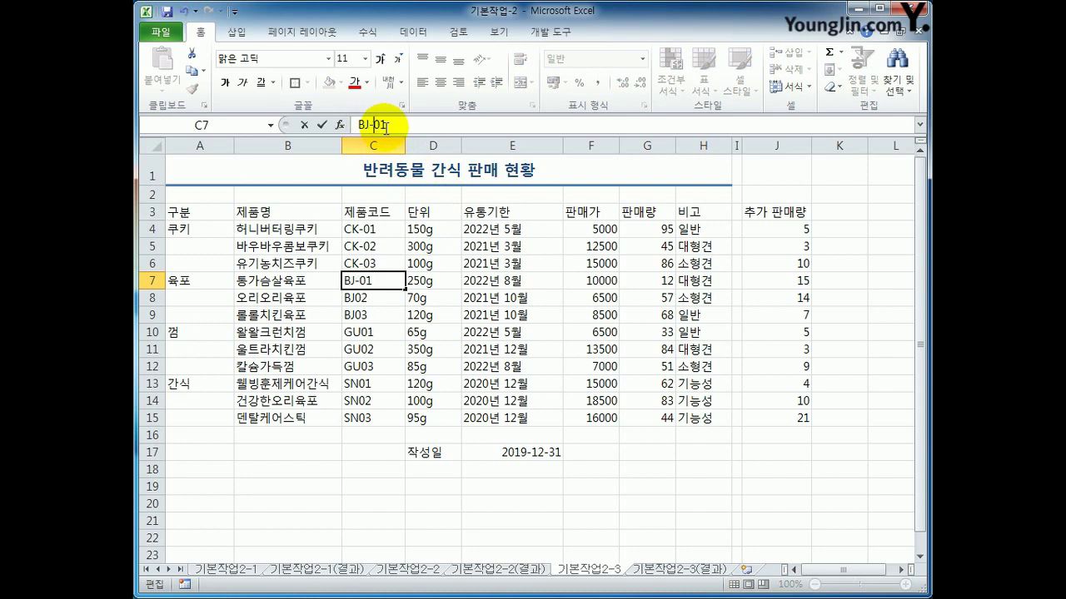
pyautogui.press('Return')
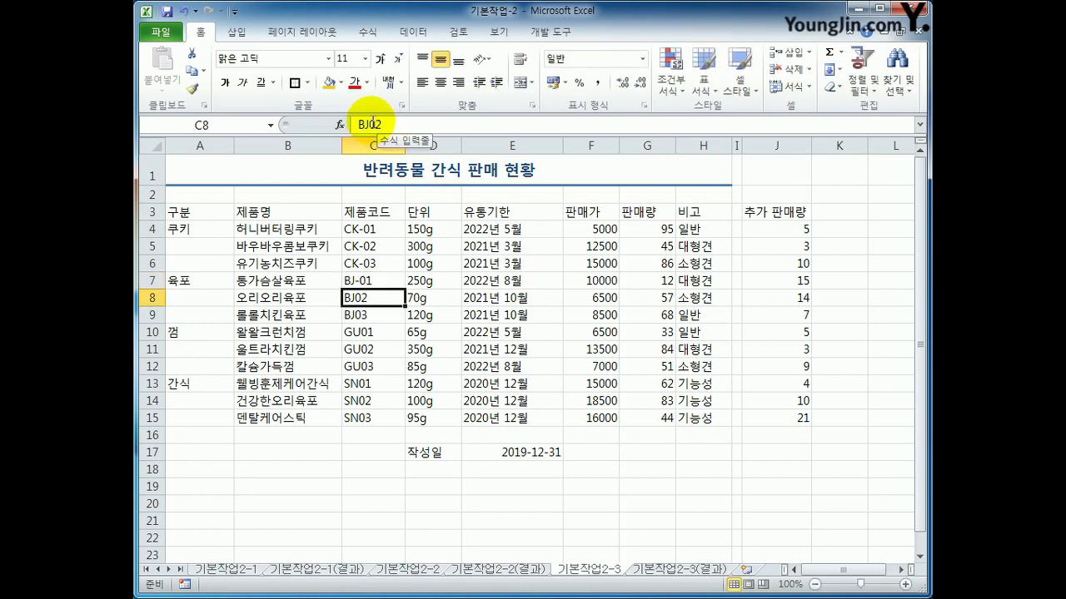
pyautogui.click(371, 124)
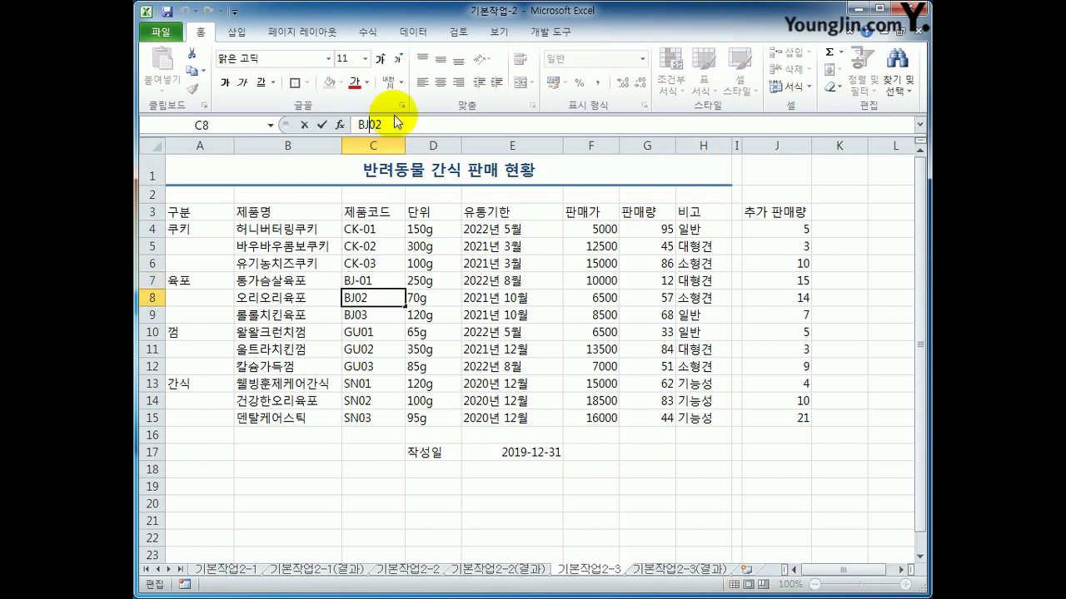
pyautogui.write('-')
pyautogui.press('Return')
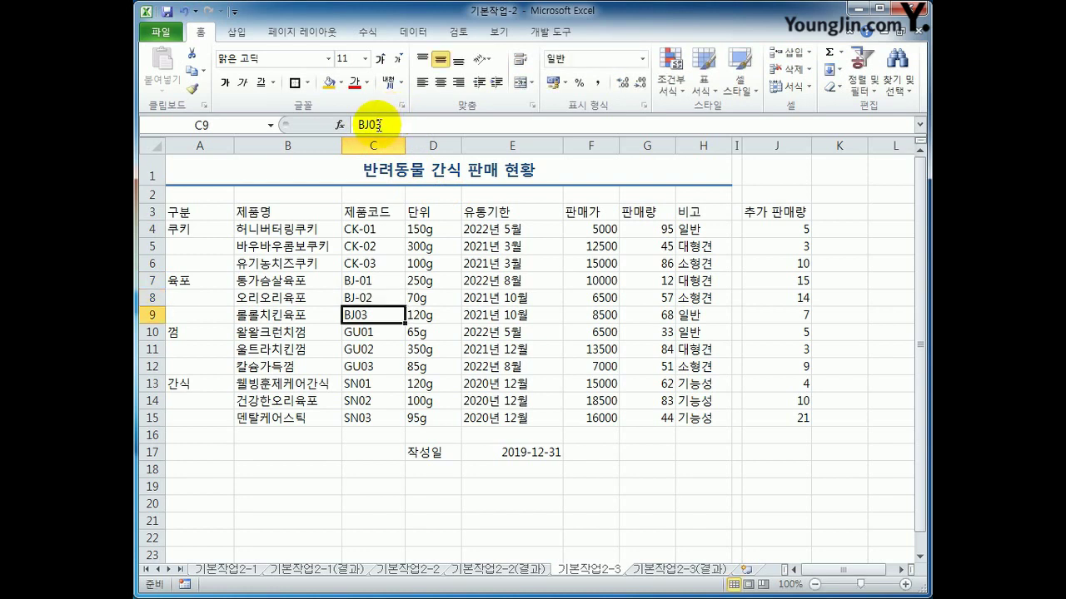
pyautogui.click(378, 123)
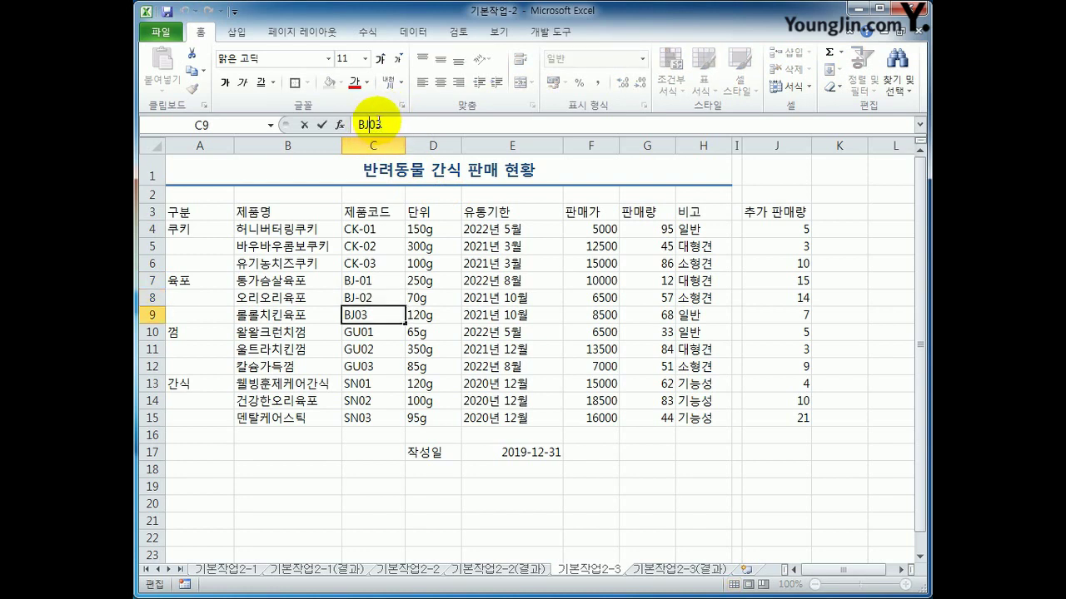
pyautogui.write('-')
pyautogui.press('Return')
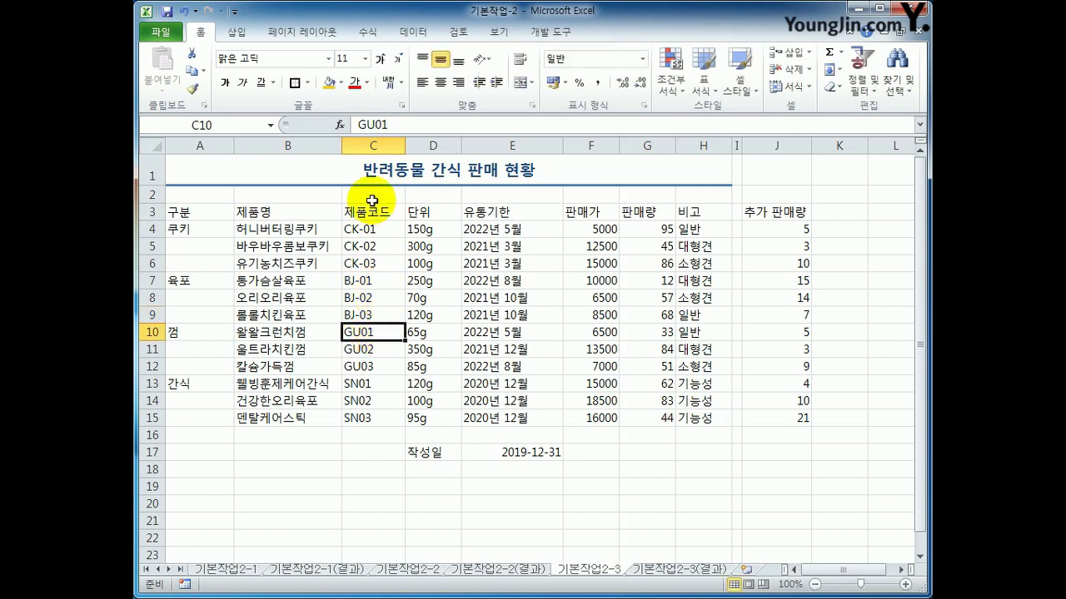
# Insert a hyphen into the 껌 product codes in C10:C12 so they read GU-01, GU-02 and GU-03
pyautogui.click(371, 124)
pyautogui.write('-')
pyautogui.press('Return')
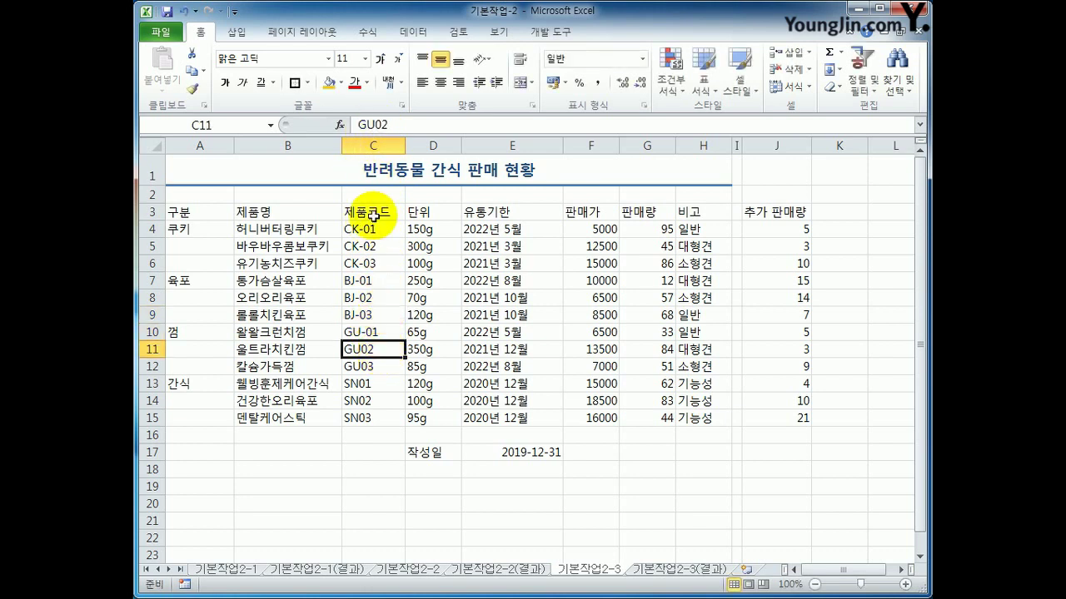
pyautogui.click(372, 124)
pyautogui.write('-')
pyautogui.press('Return')
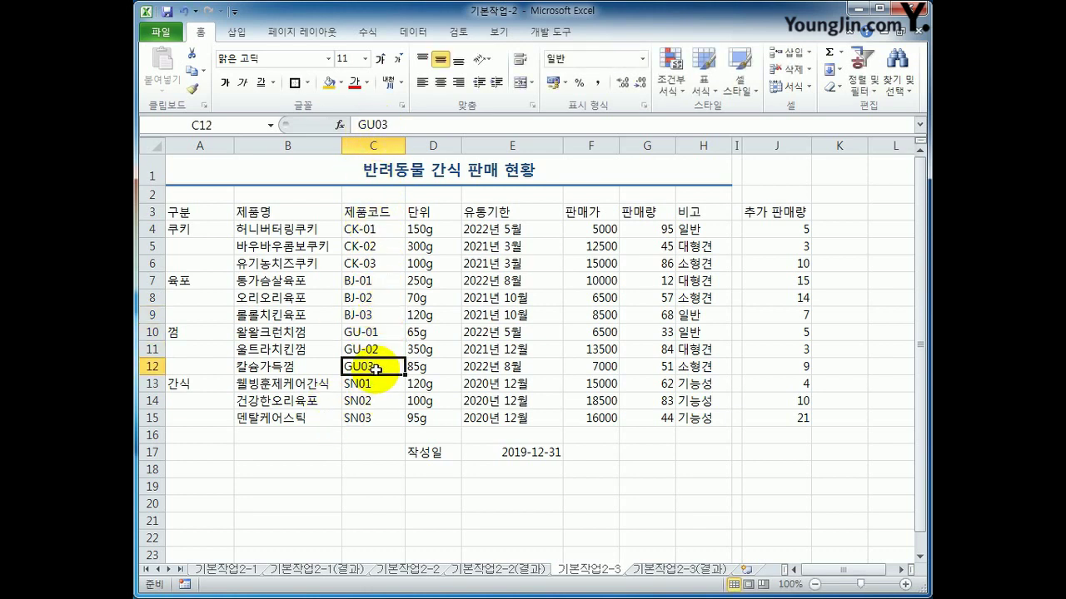
pyautogui.doubleClick(356, 368)
pyautogui.write('-')
pyautogui.press('Return')
# Insert a hyphen into the 간식 product codes in C13:C15 so they read SN-01, SN-02 and SN-03
pyautogui.doubleClick(356, 384)
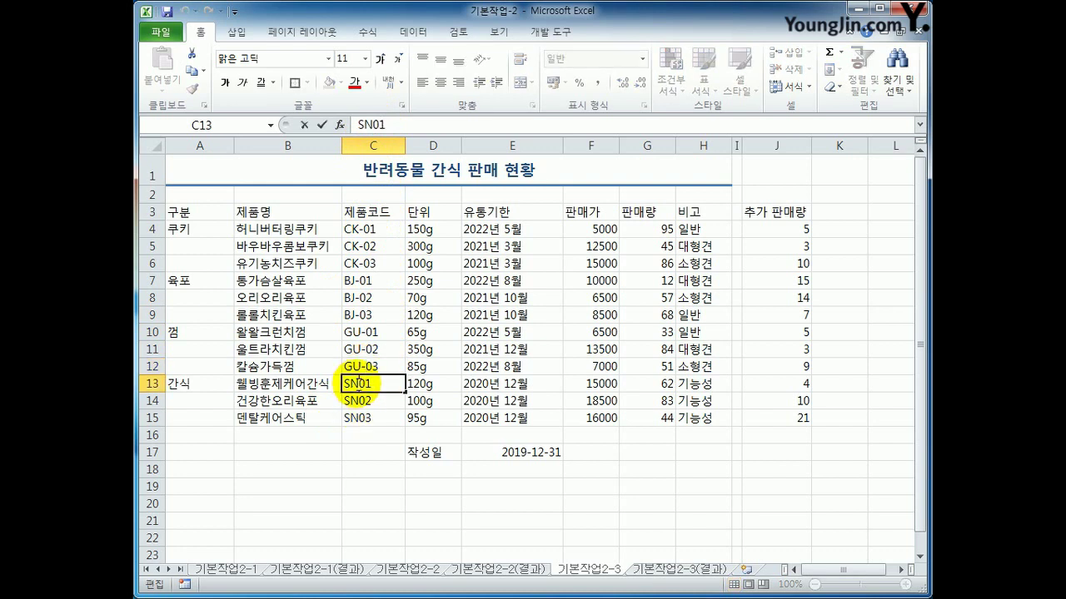
pyautogui.write('-')
pyautogui.press('Return')
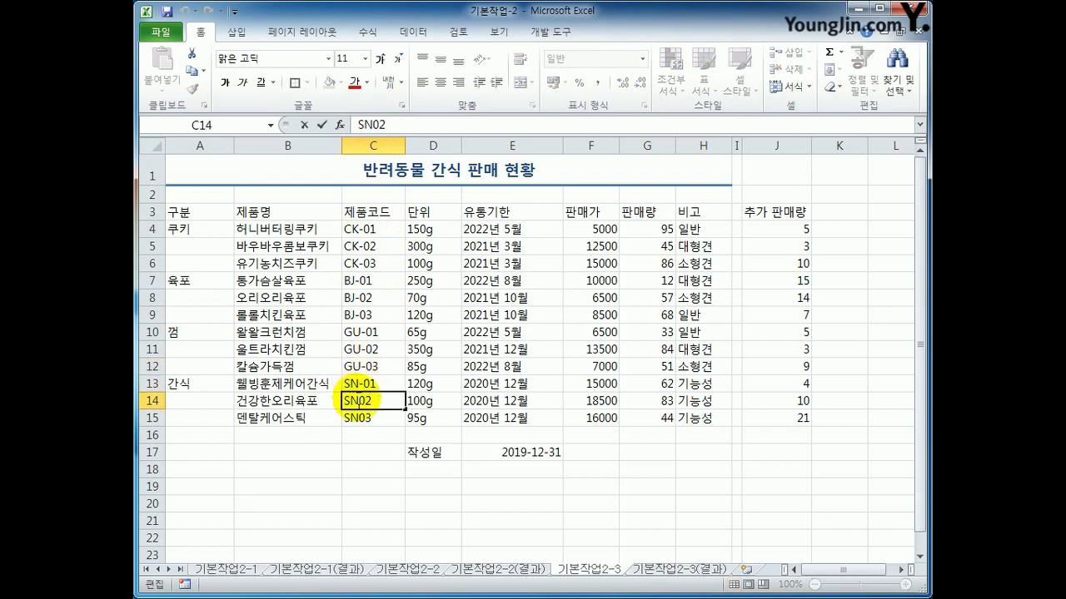
pyautogui.write('-')
pyautogui.press('Return')
pyautogui.doubleClick(356, 418)
pyautogui.write('-')
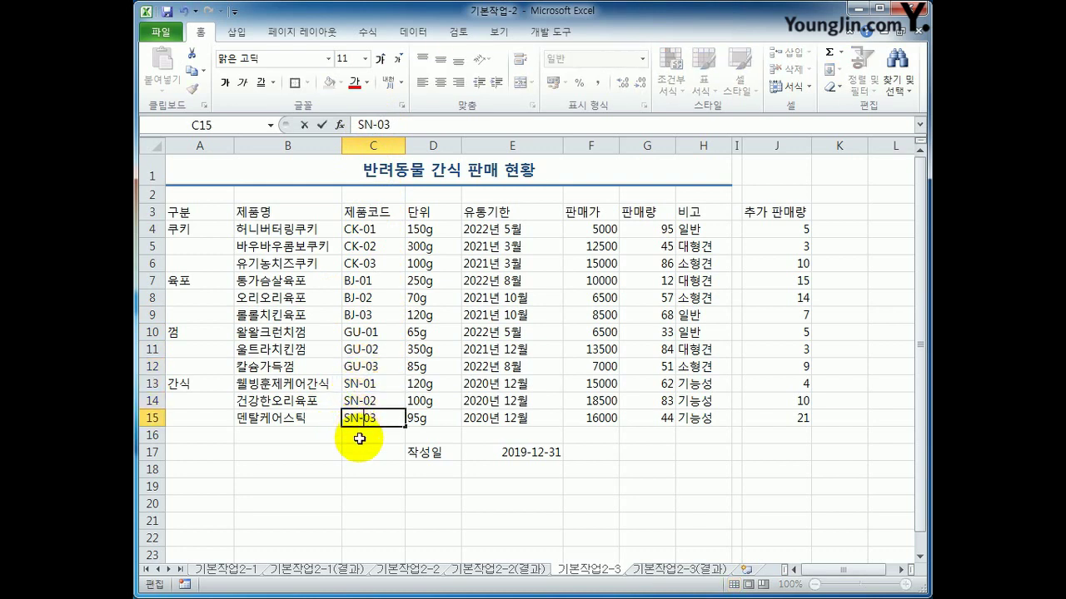
pyautogui.press('Return')
pyautogui.click(380, 228)
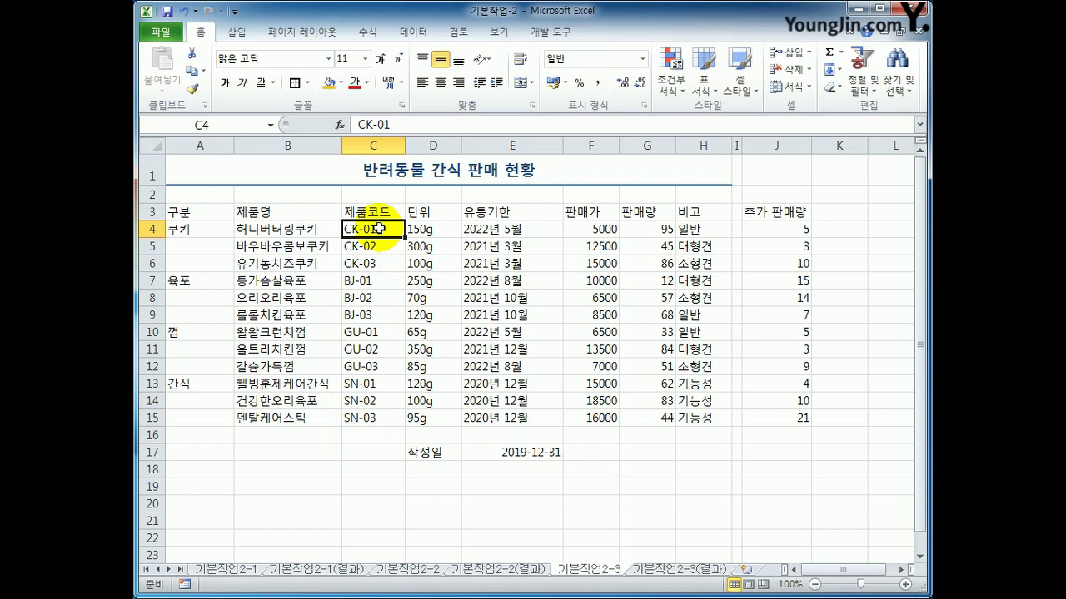
# Merge and center each category block in the 구분 column: A4:A6, A7:A9, A10:A12 and A13:A15
pyautogui.moveTo(208, 233); pyautogui.dragTo(202, 262)
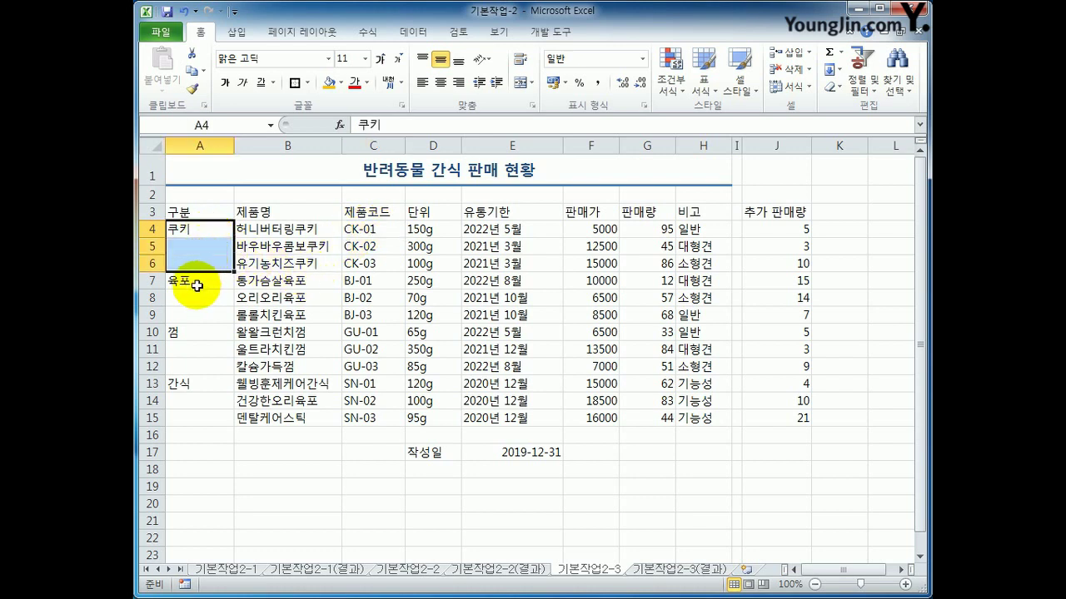
pyautogui.moveTo(191, 280); pyautogui.dragTo(201, 415)
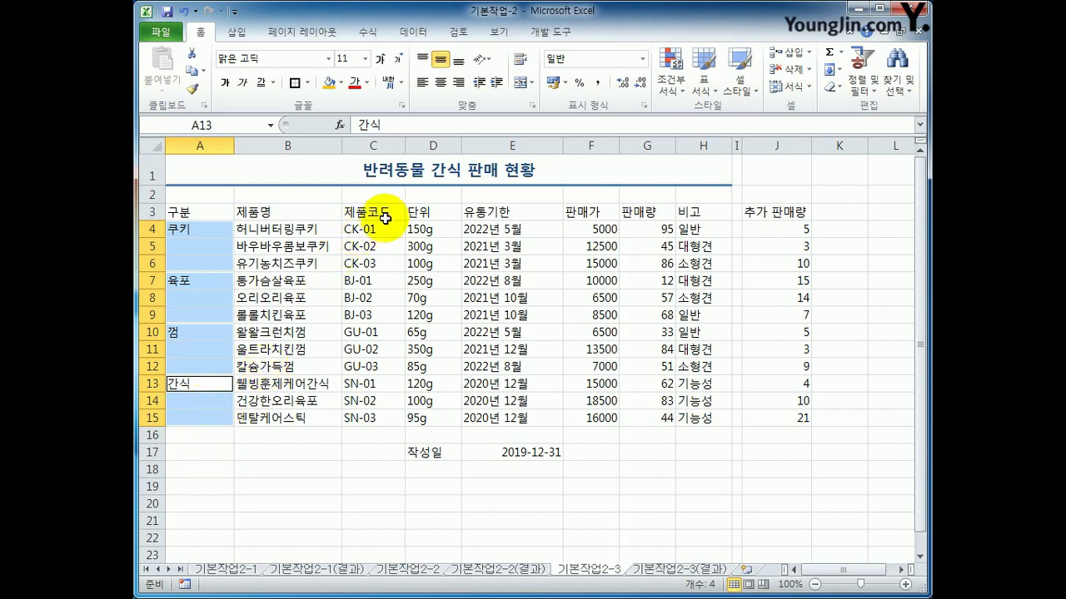
pyautogui.click(520, 83)
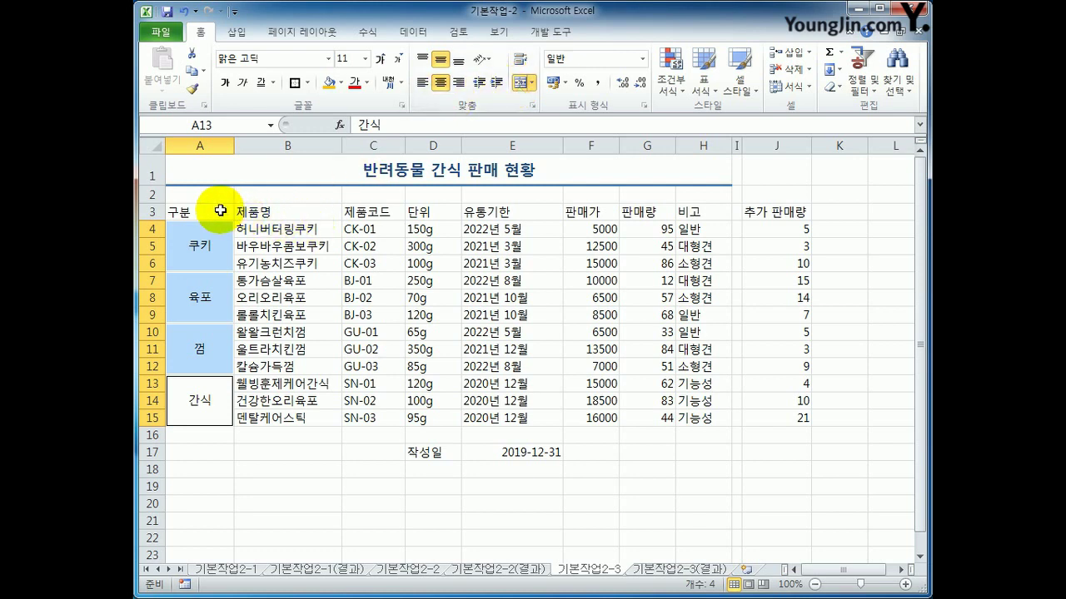
# Fill the header row A3:H3 and the category cells A4:A15 with standard yellow
pyautogui.moveTo(215, 211); pyautogui.dragTo(702, 217)
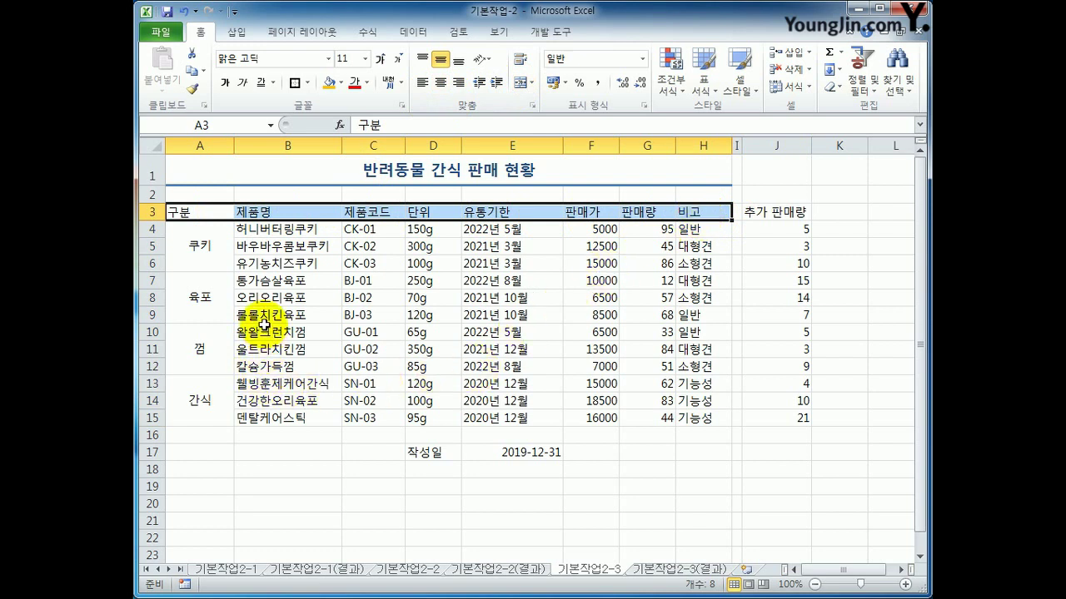
pyautogui.keyDown('ctrl'); pyautogui.click(200, 234); pyautogui.keyUp('ctrl')
pyautogui.moveTo(200, 234); pyautogui.dragTo(216, 406)
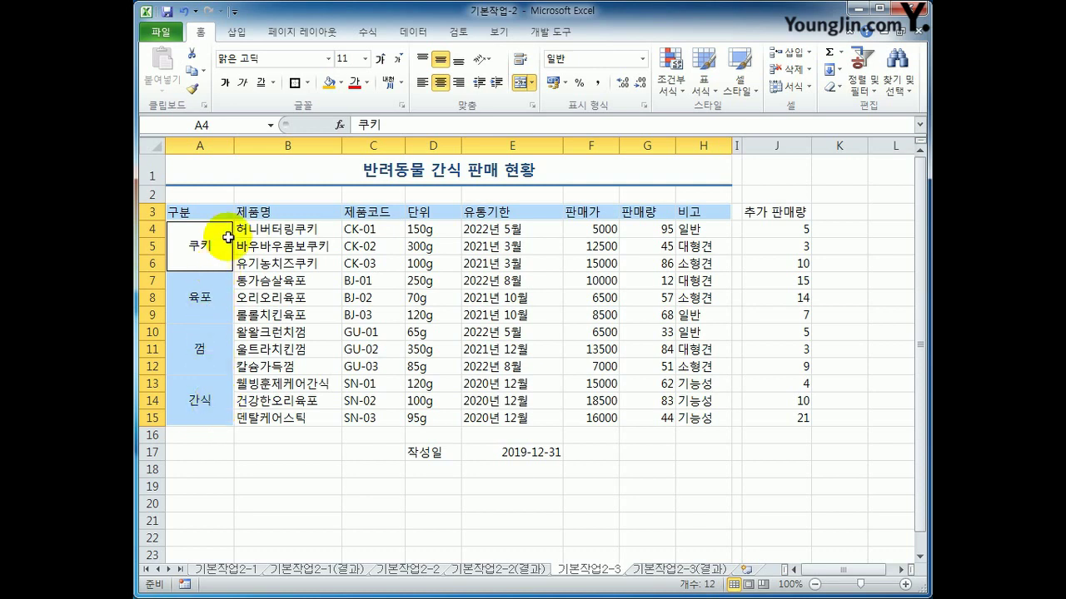
pyautogui.click(342, 87)
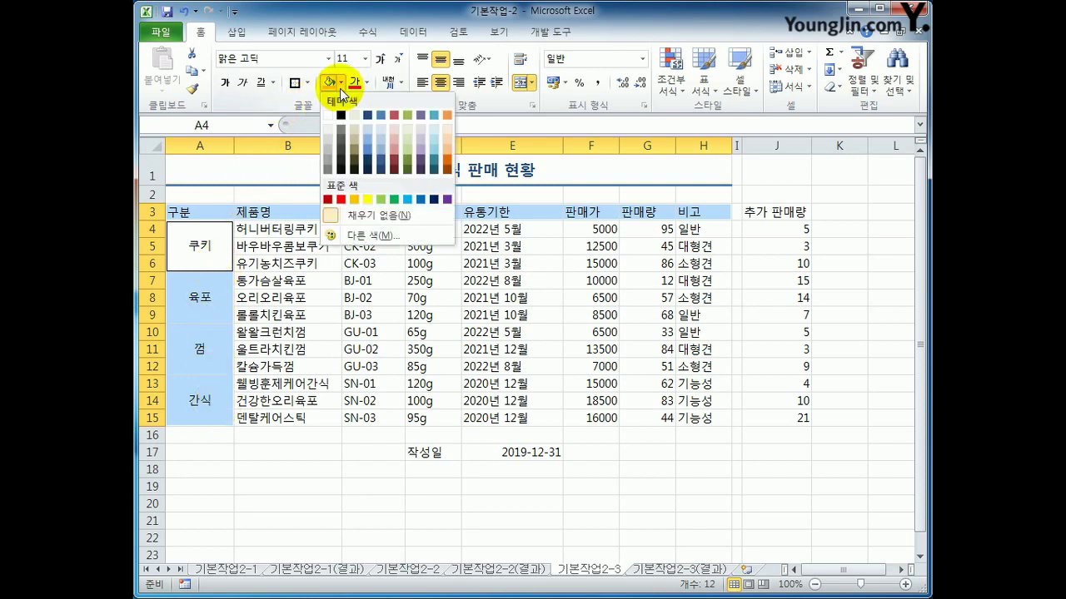
pyautogui.click(364, 201)
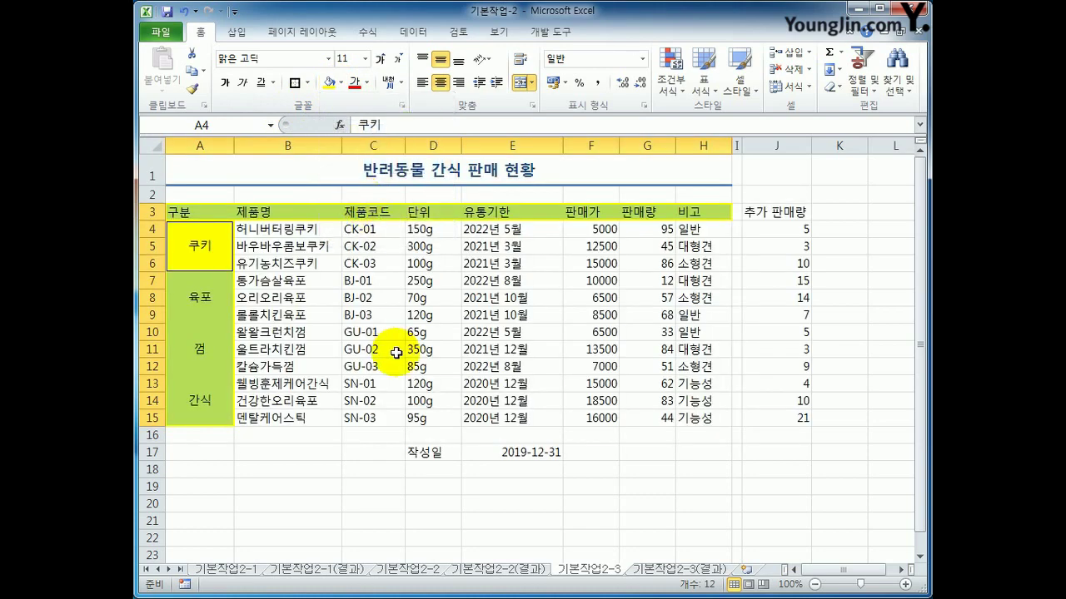
pyautogui.click(373, 176)
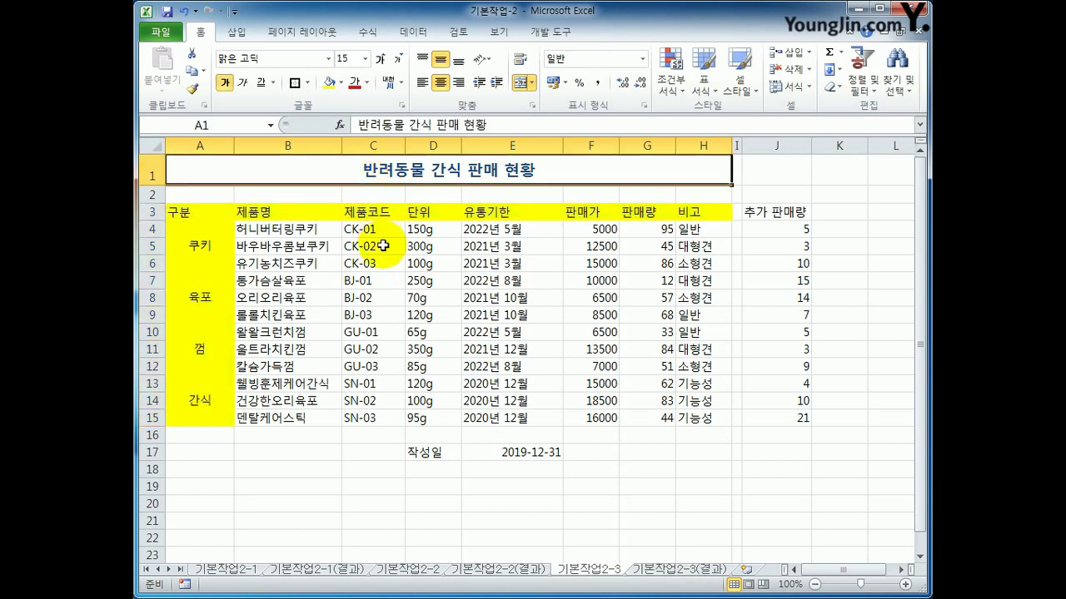
# Insert the ○ symbol at the beginning and the end of the title 반려동물 간식 판매 현황 in A1
pyautogui.doubleClick(365, 169)
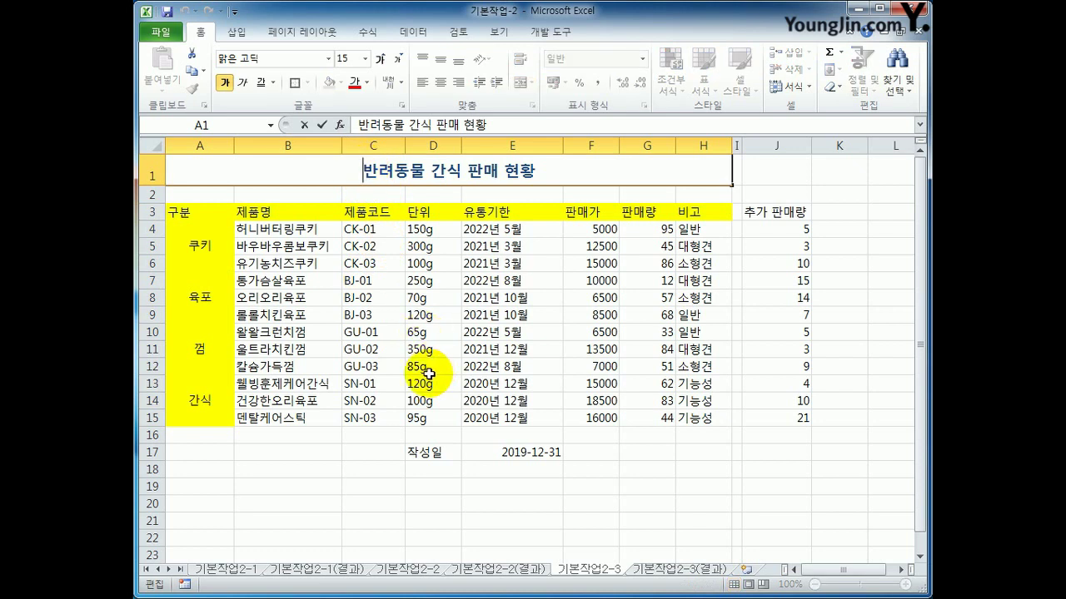
pyautogui.write('ㅁ')
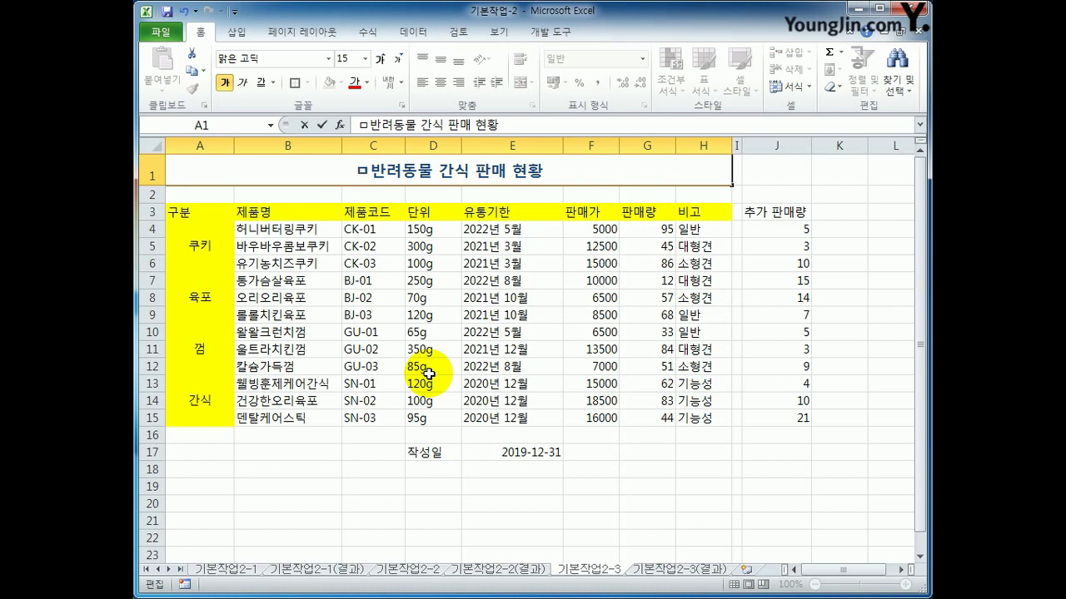
pyautogui.press('Hangul_Hanja')
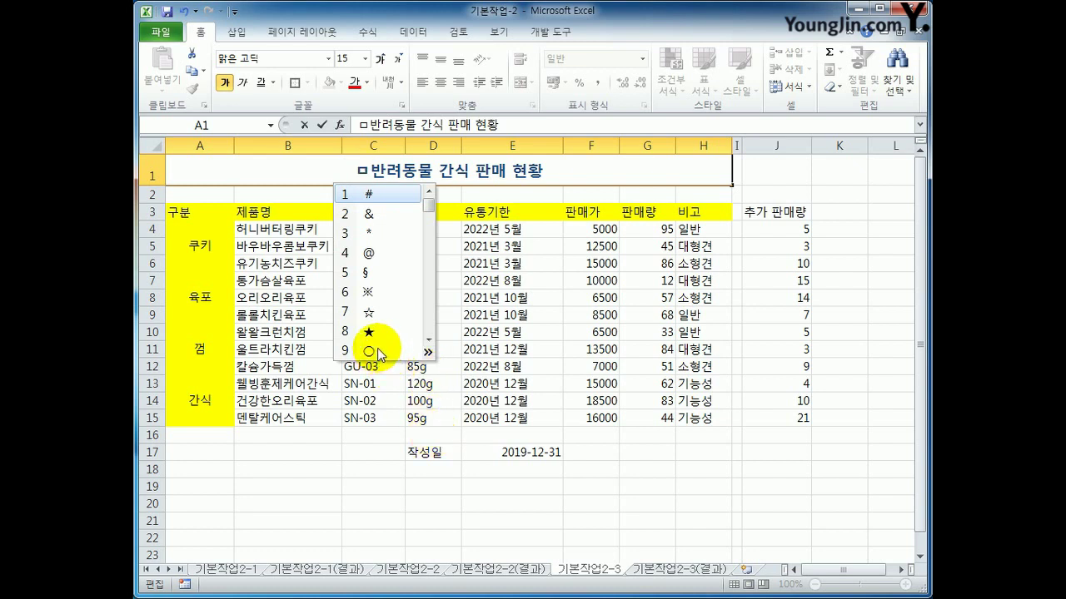
pyautogui.click(427, 353)
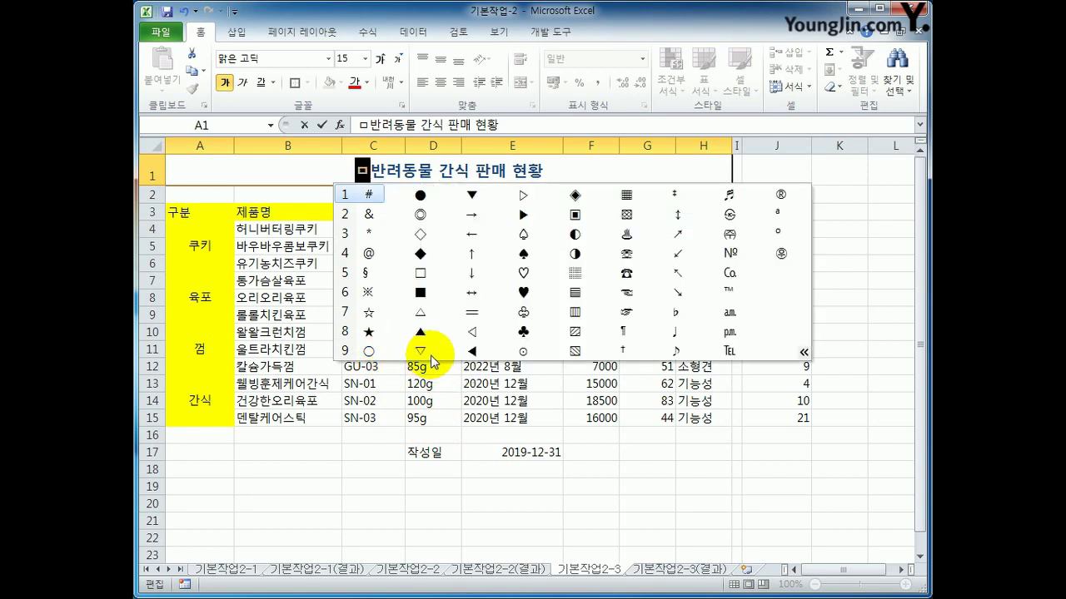
pyautogui.click(366, 351)
pyautogui.click(546, 175)
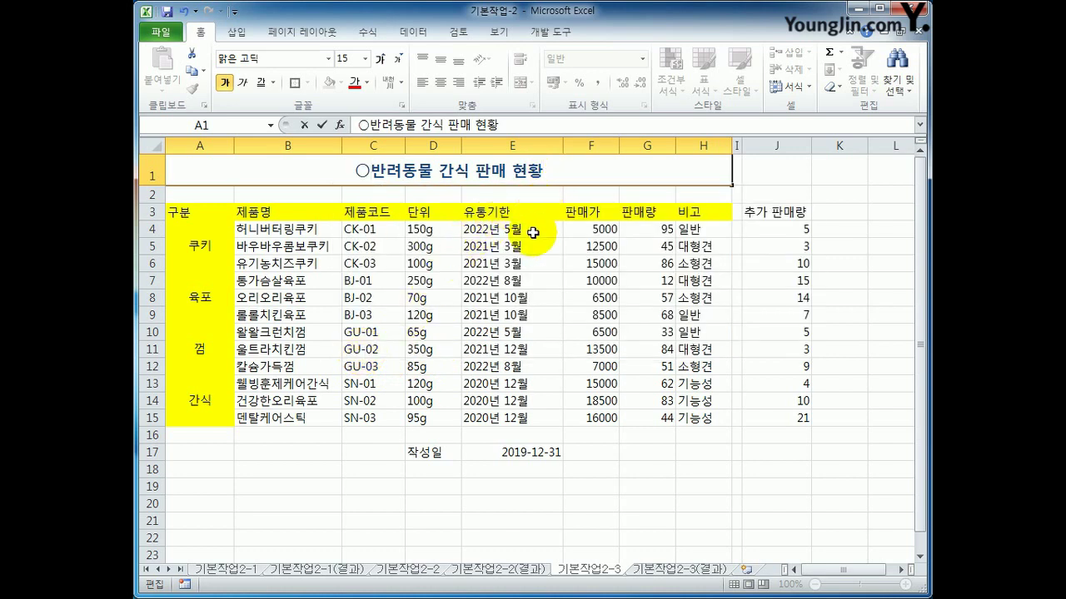
pyautogui.write('ㅁ')
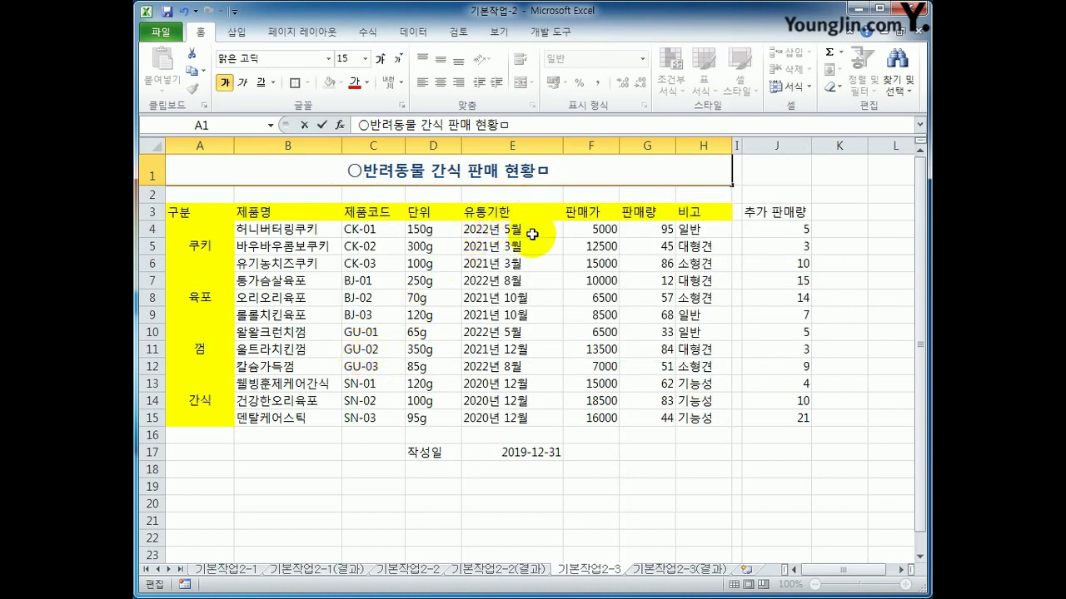
pyautogui.press('Hangul_Hanja')
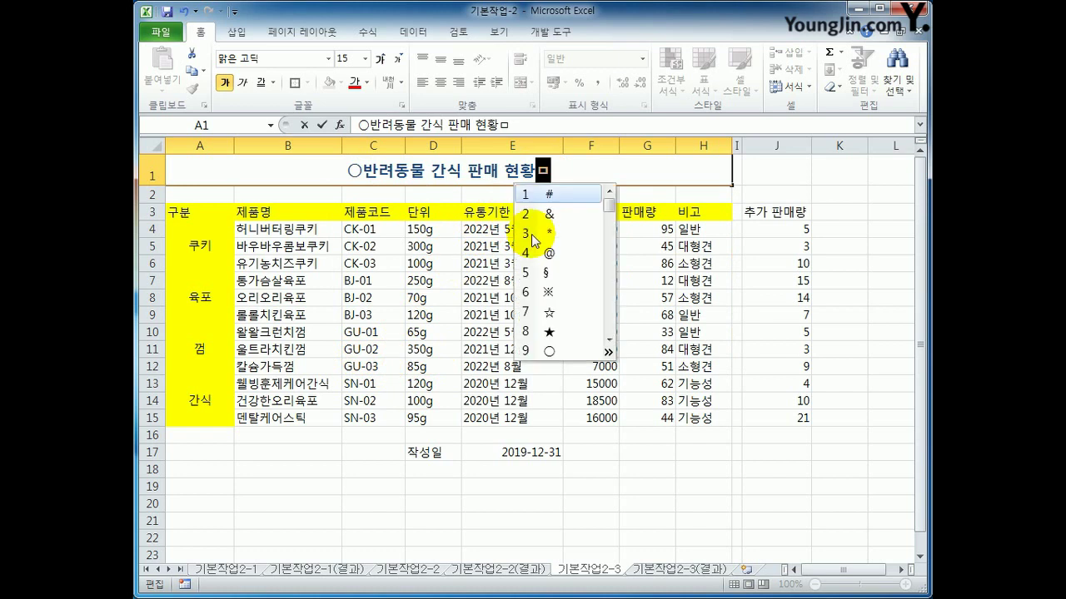
pyautogui.click(545, 346)
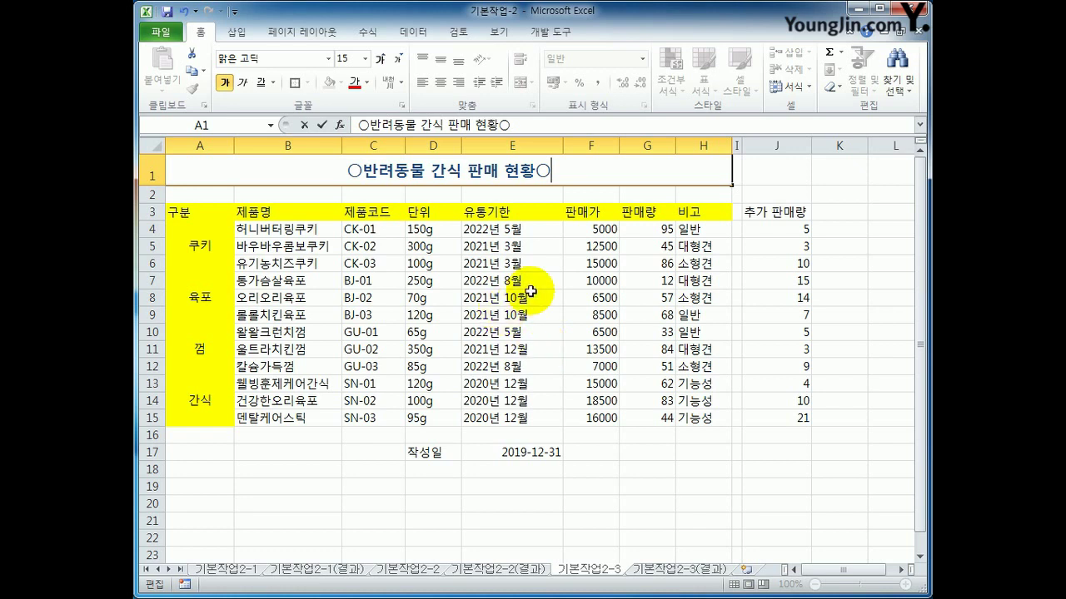
# Apply the currency (통화) number format to the 판매가 values in F4:F15
pyautogui.moveTo(600, 229); pyautogui.dragTo(593, 417)
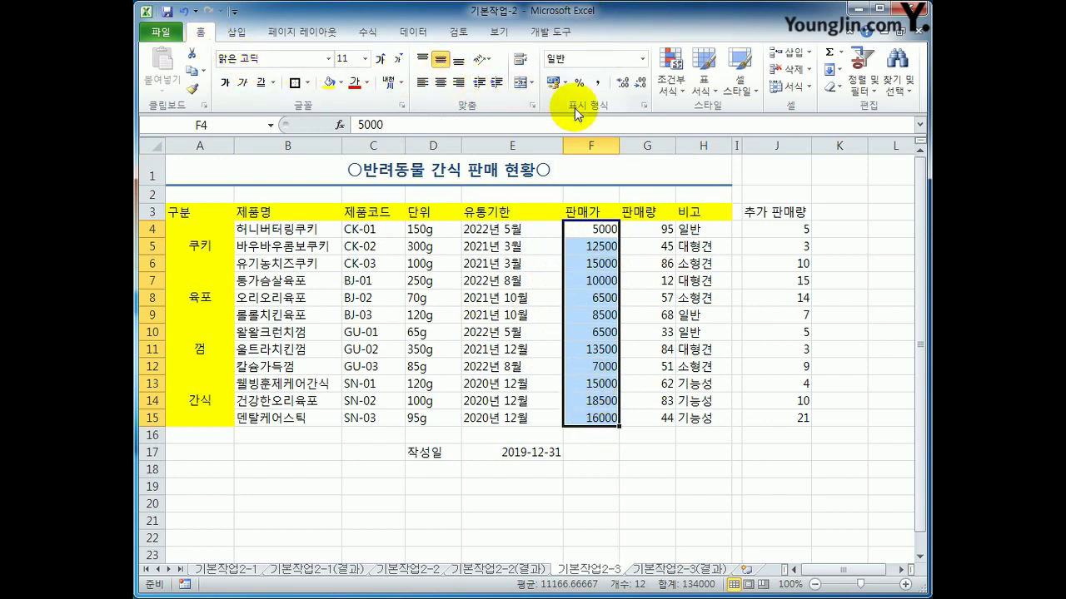
pyautogui.click(643, 60)
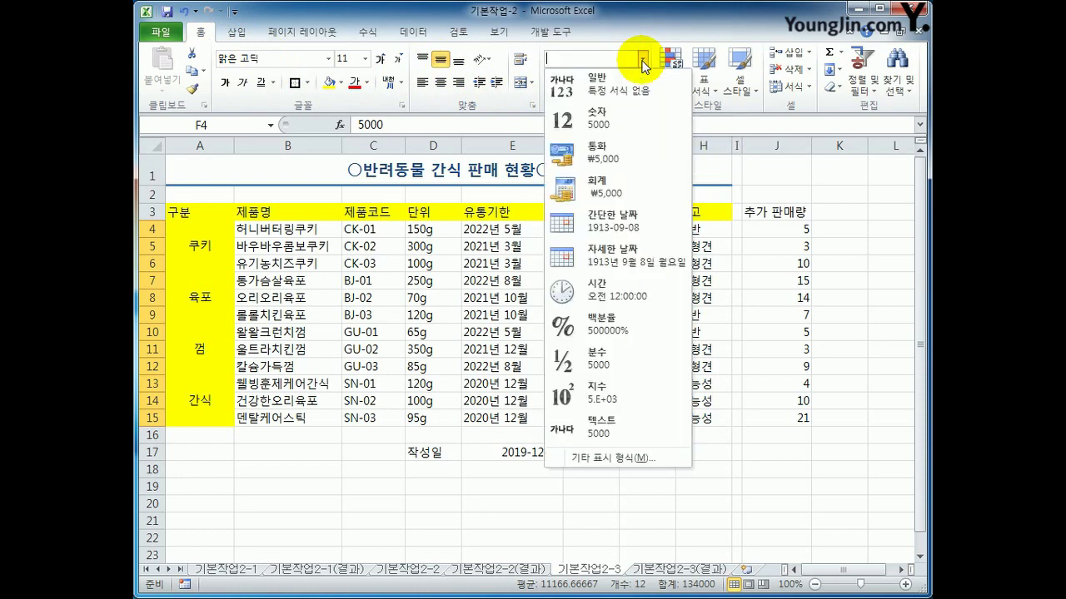
pyautogui.click(630, 156)
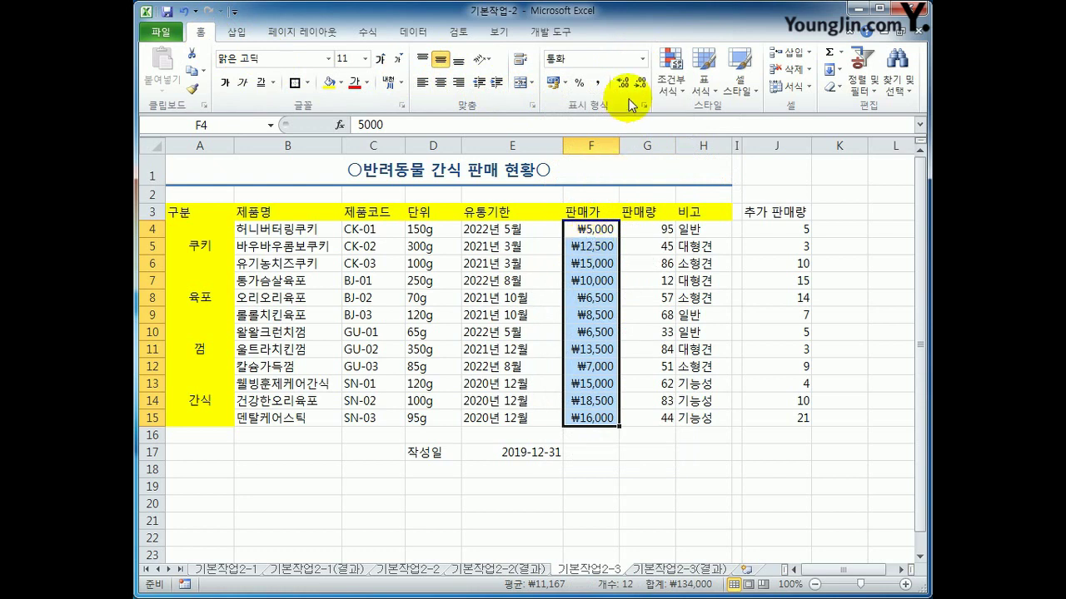
pyautogui.click(643, 60)
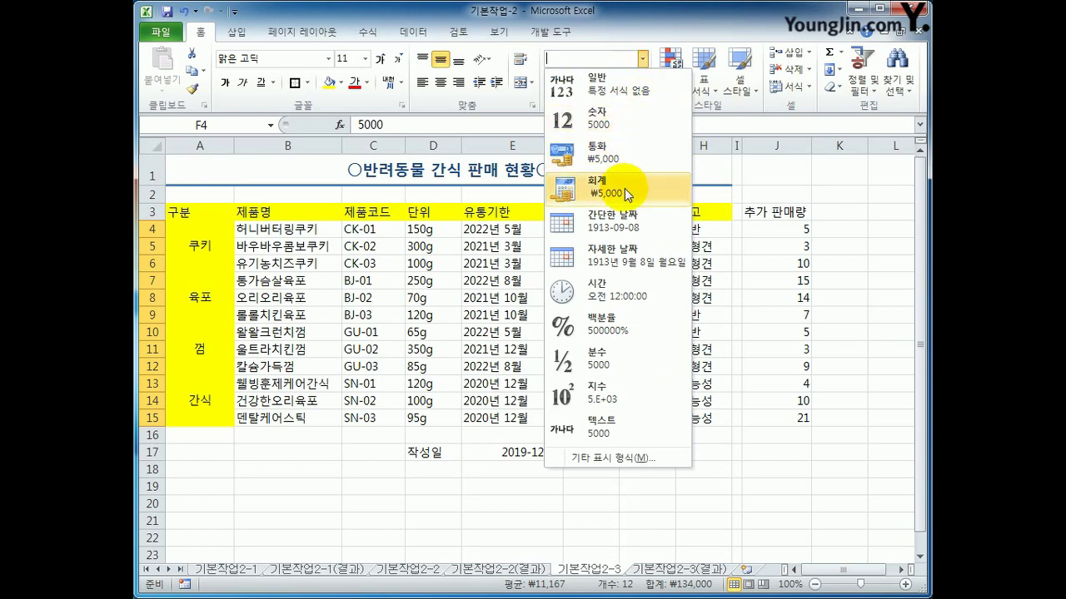
pyautogui.click(655, 25)
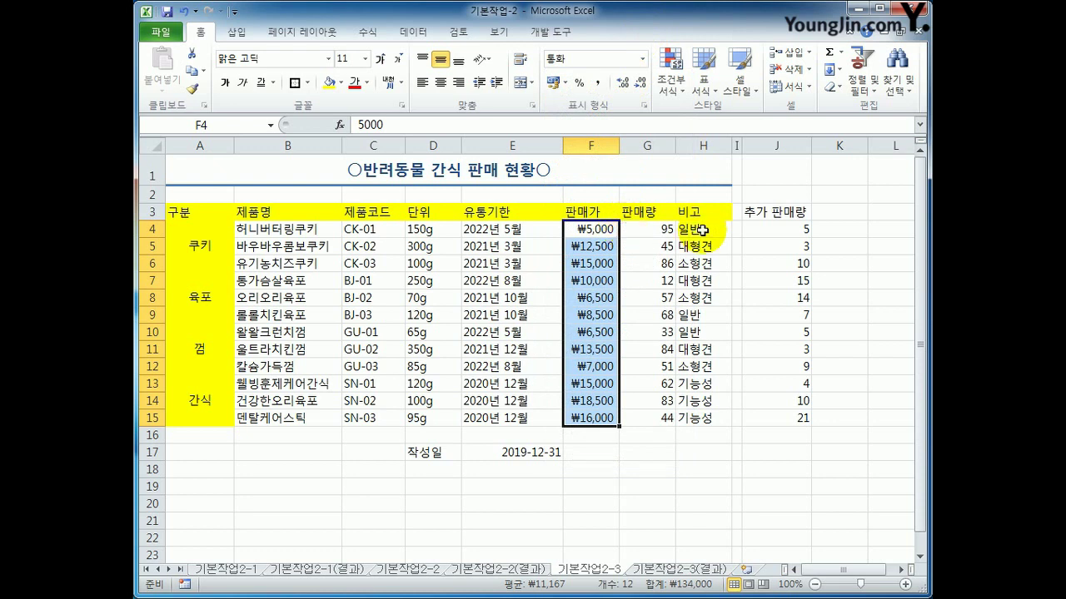
# Copy the 추가 판매량 values in J4:J15 and add them to the 판매량 values in G4:G15 with Paste Special
pyautogui.moveTo(785, 231); pyautogui.dragTo(780, 418)
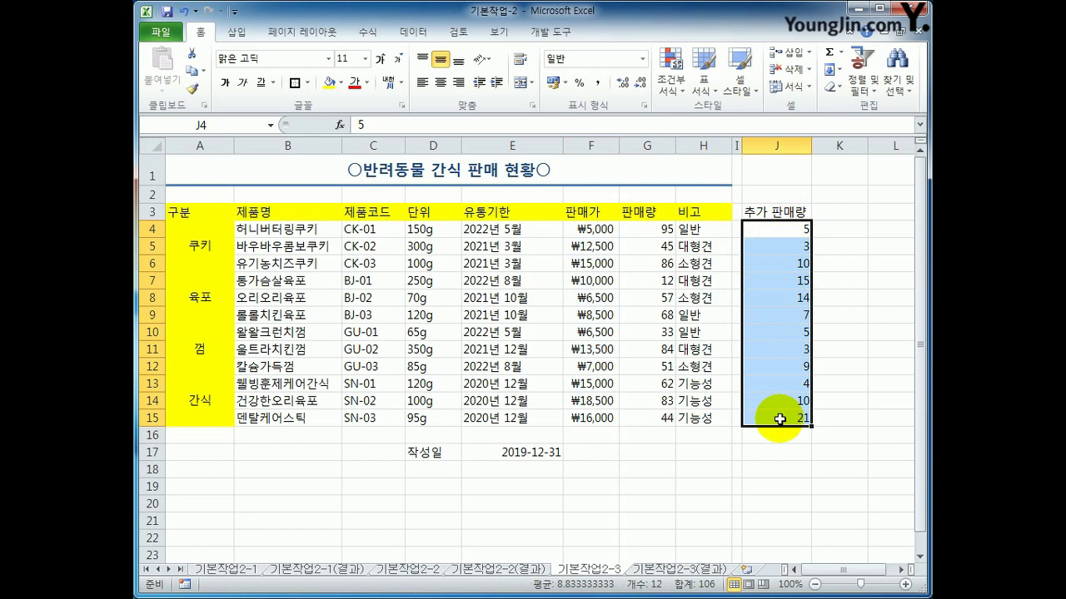
pyautogui.rightClick(768, 243)
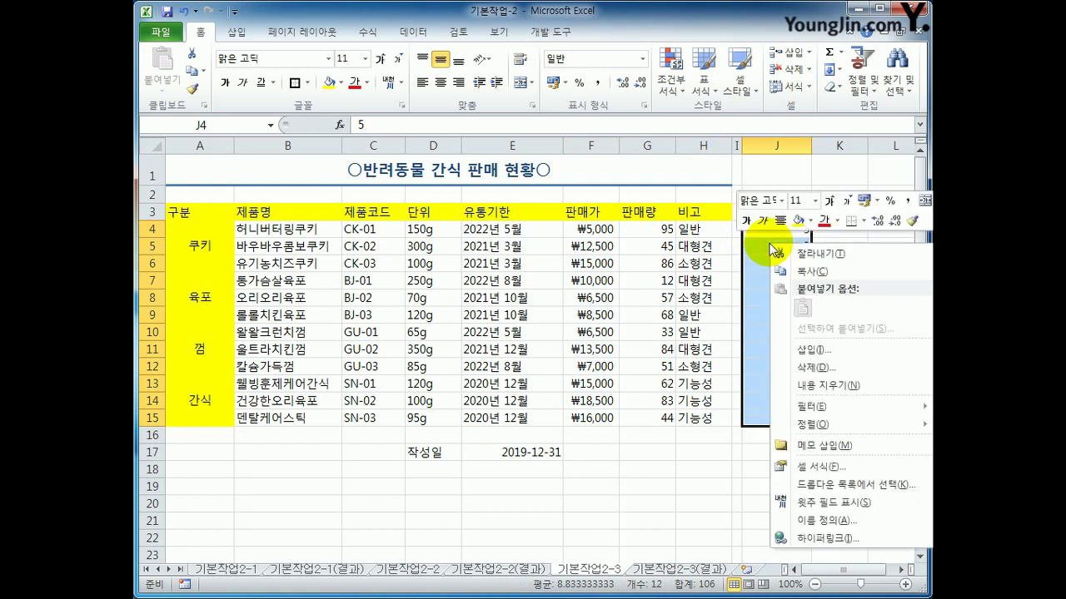
pyautogui.click(812, 272)
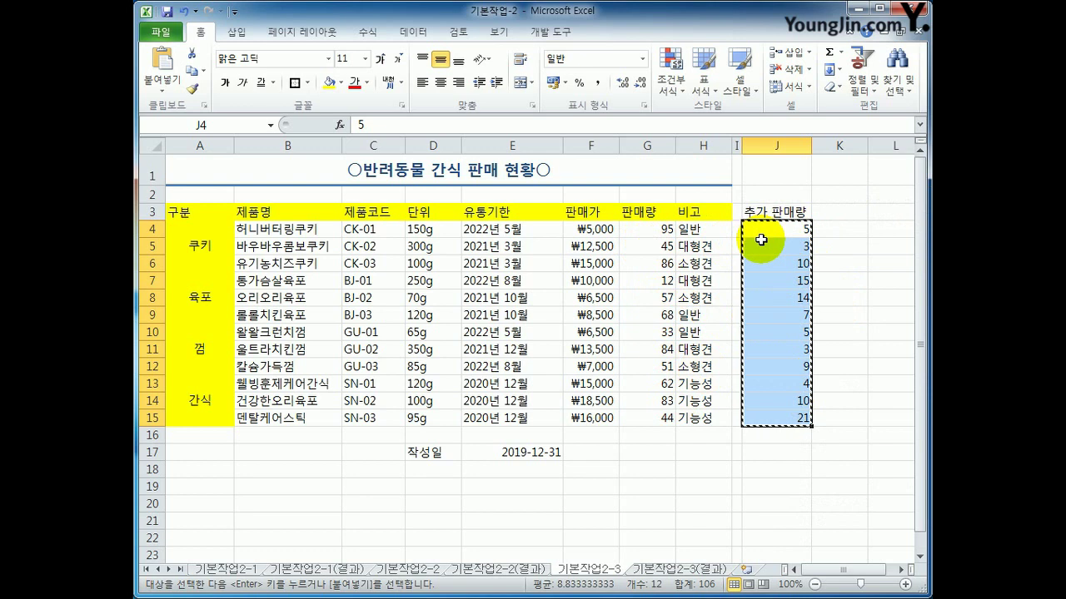
pyautogui.moveTo(643, 228); pyautogui.dragTo(651, 417)
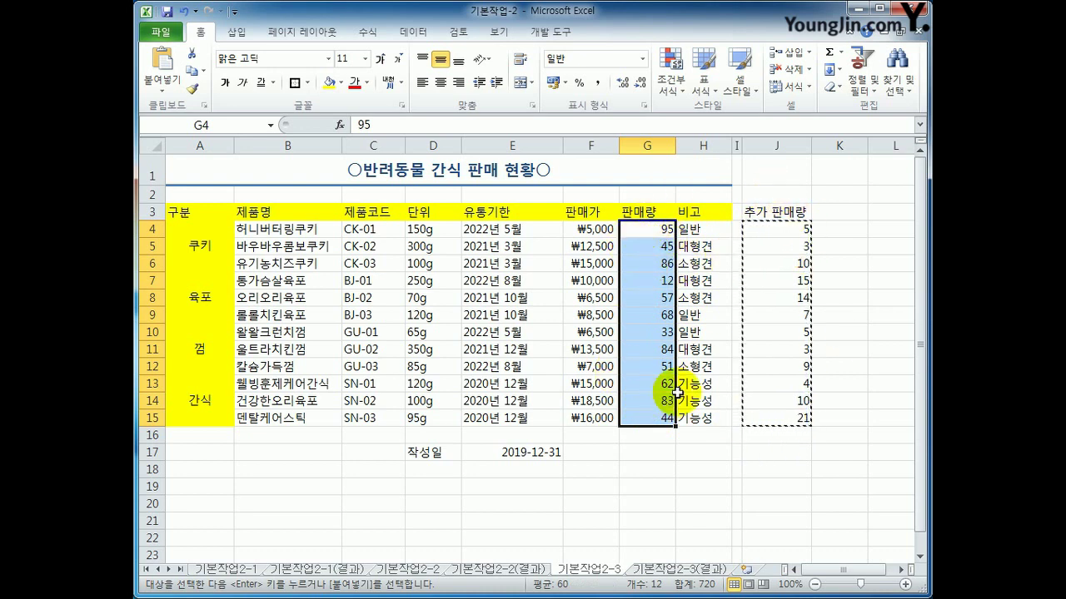
pyautogui.rightClick(640, 233)
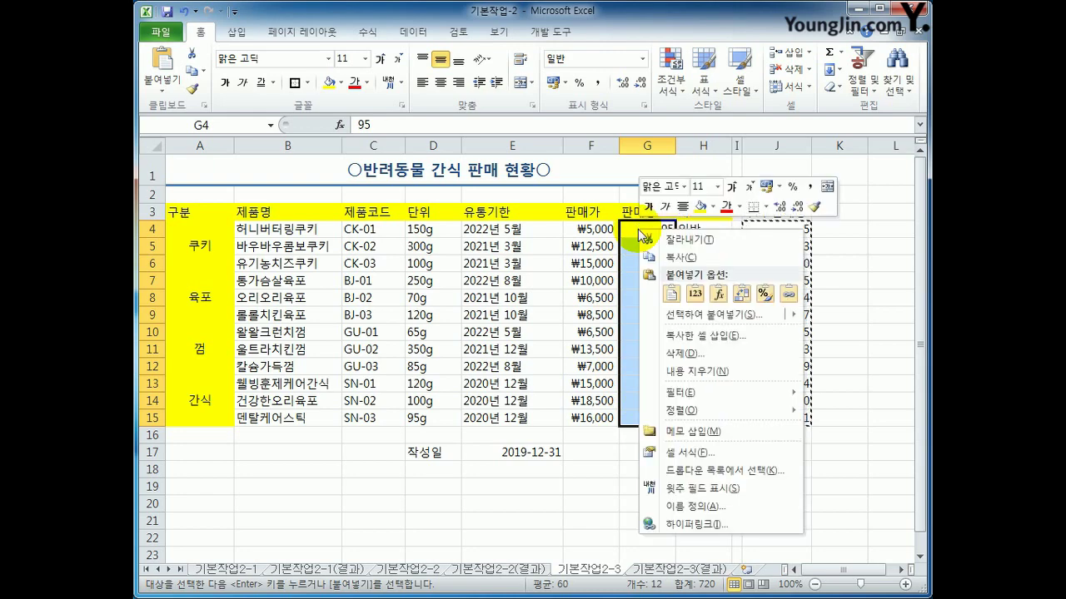
pyautogui.click(721, 313)
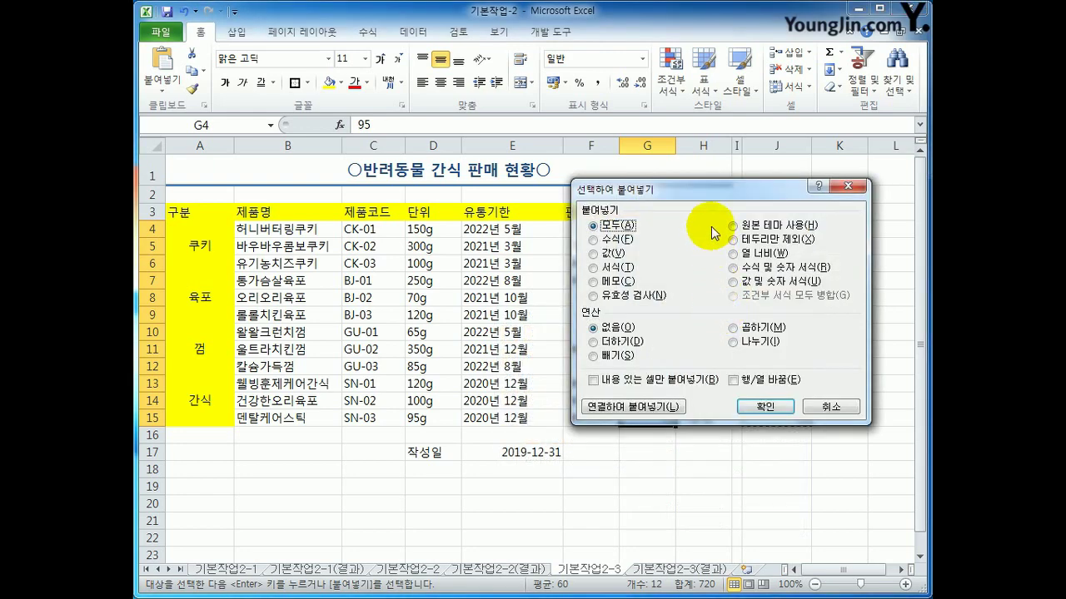
pyautogui.moveTo(711, 193); pyautogui.dragTo(386, 171)
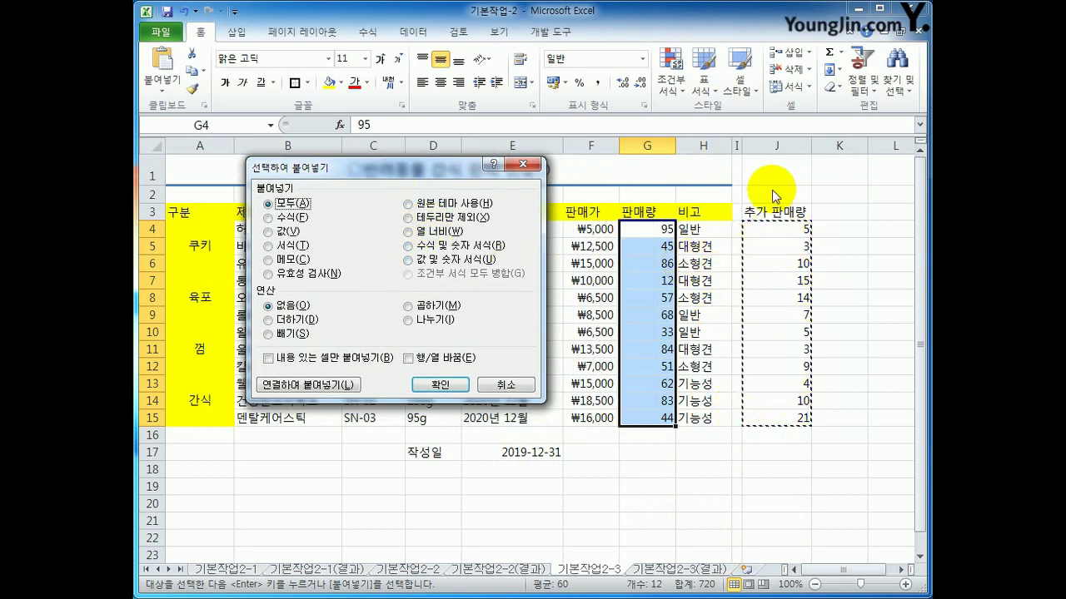
pyautogui.click(299, 324)
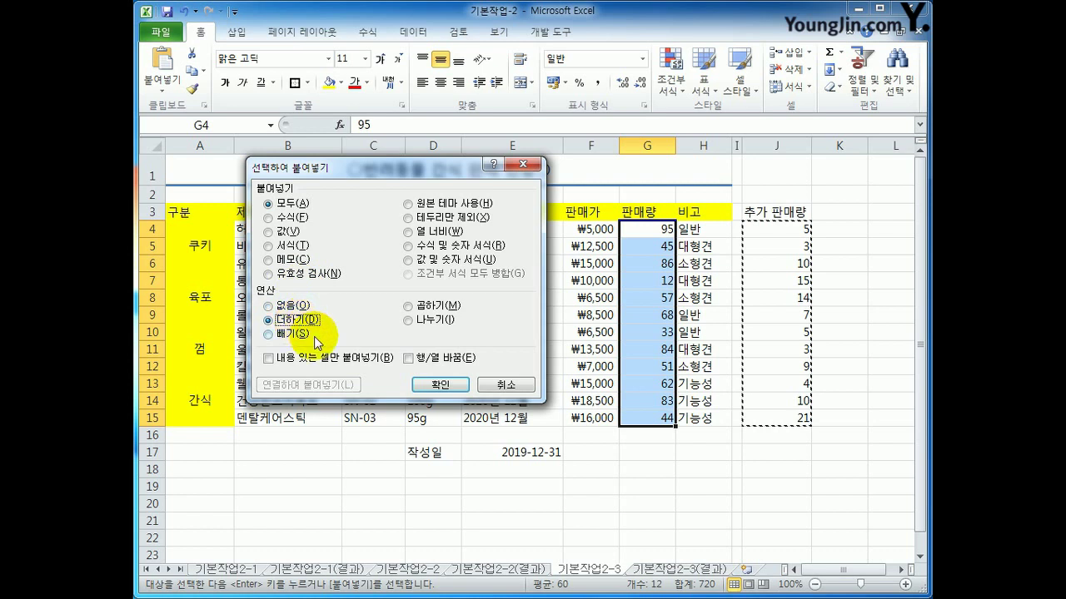
pyautogui.click(424, 383)
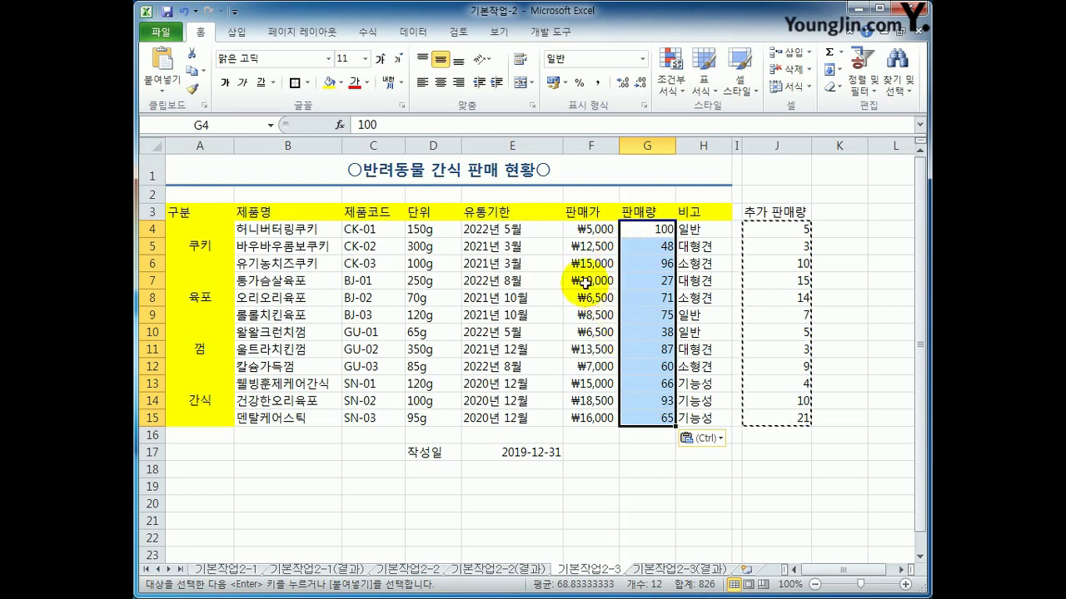
# Apply the custom number format @"까지" to the 유통기한 cells E4:E15
pyautogui.moveTo(510, 230); pyautogui.dragTo(536, 410)
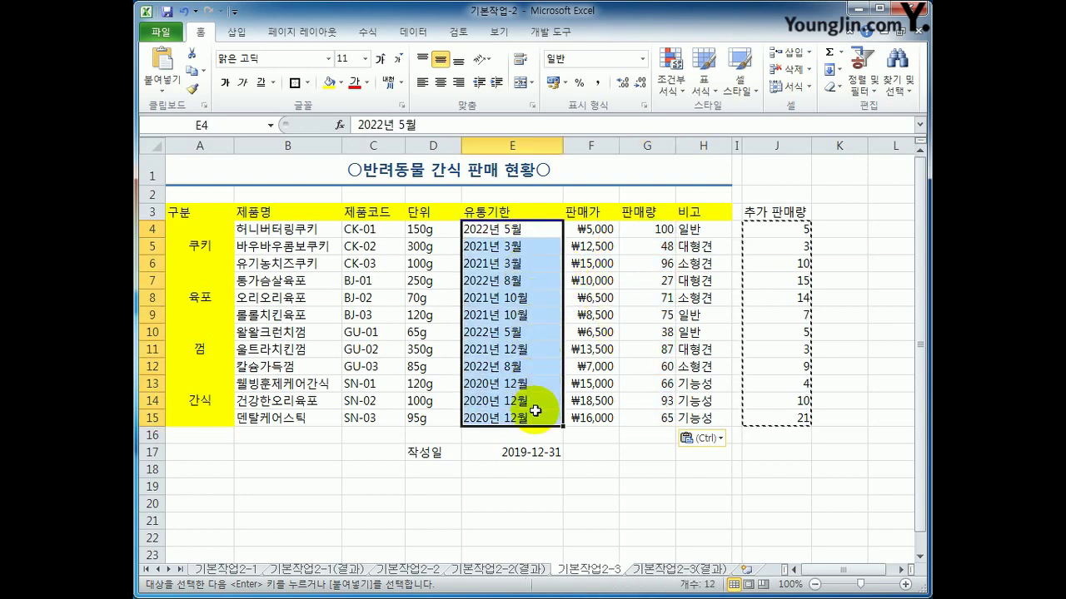
pyautogui.click(644, 106)
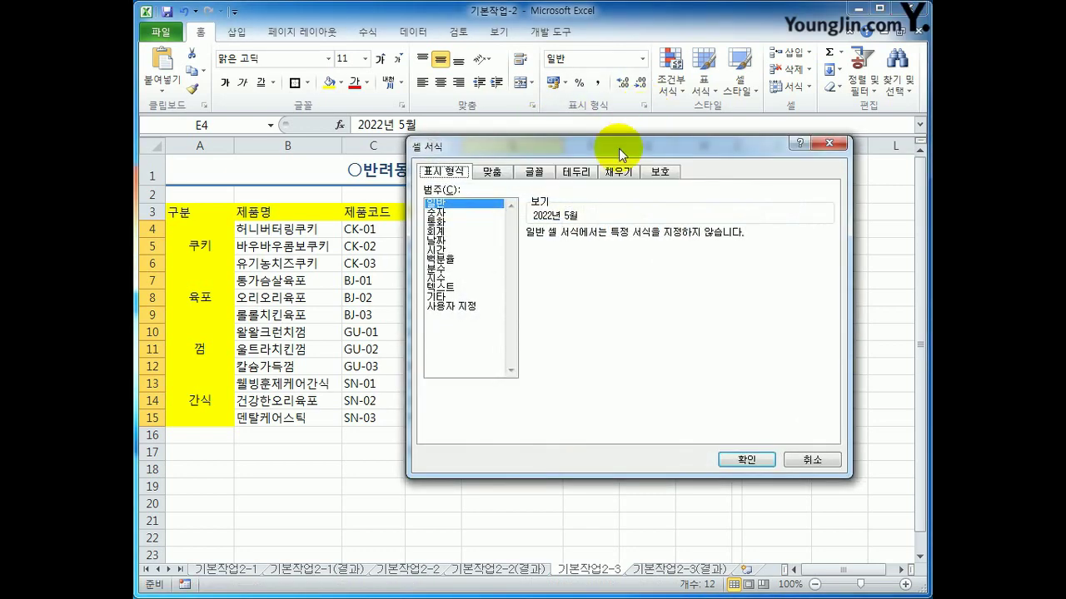
pyautogui.moveTo(619, 145); pyautogui.dragTo(640, 122)
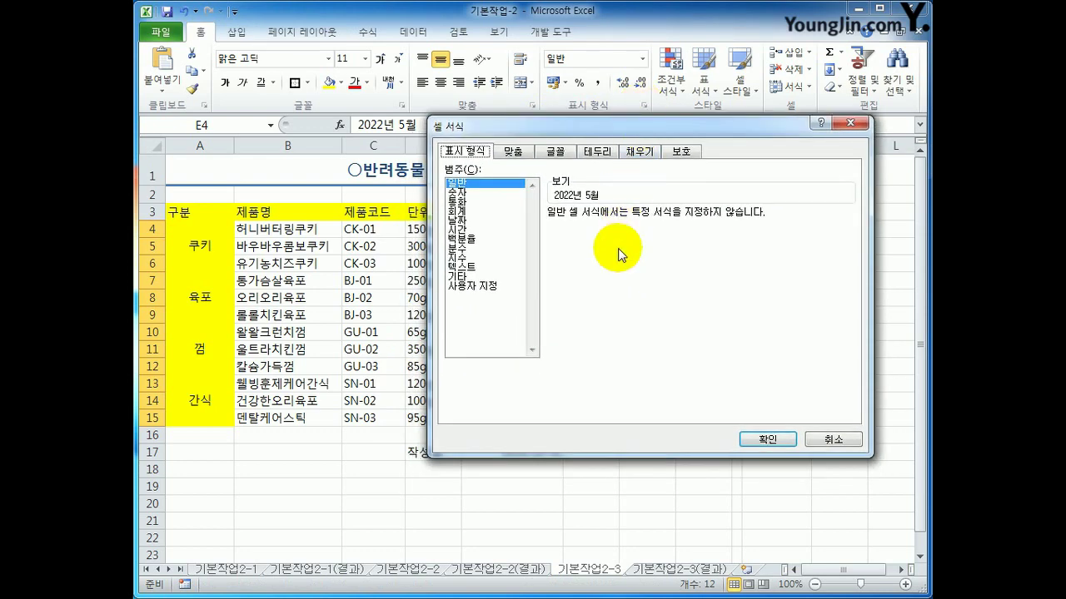
pyautogui.click(475, 286)
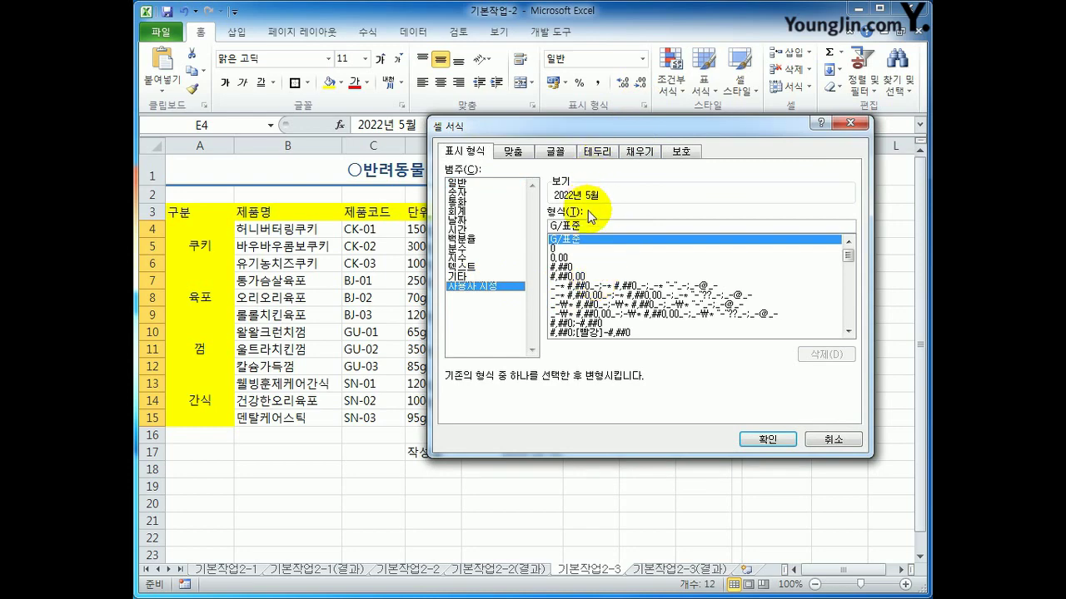
pyautogui.moveTo(619, 117); pyautogui.dragTo(530, 200)
pyautogui.moveTo(494, 309); pyautogui.dragTo(420, 305)
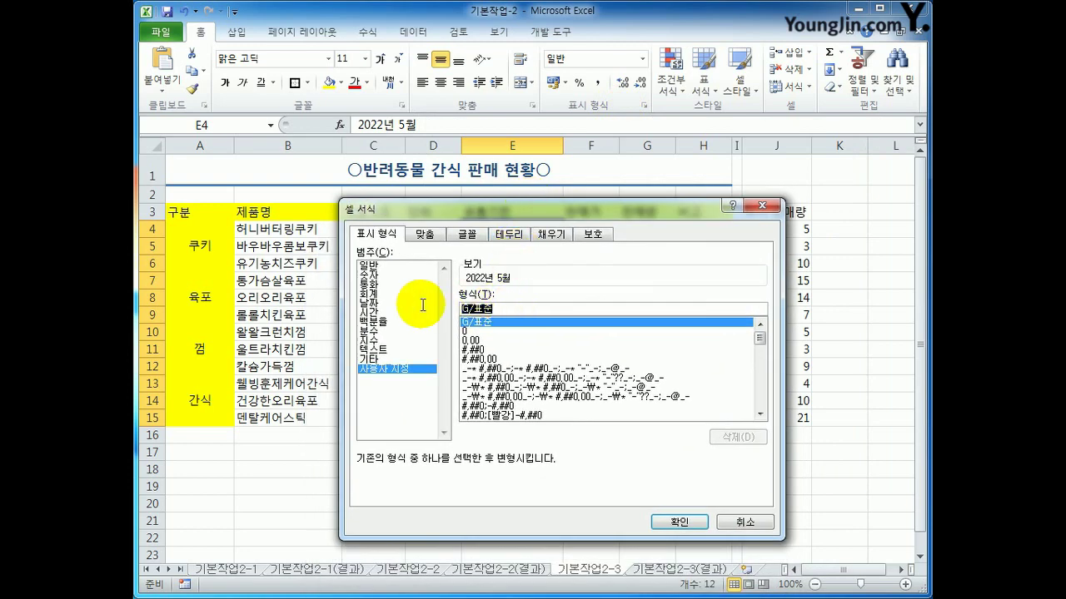
pyautogui.write('@')
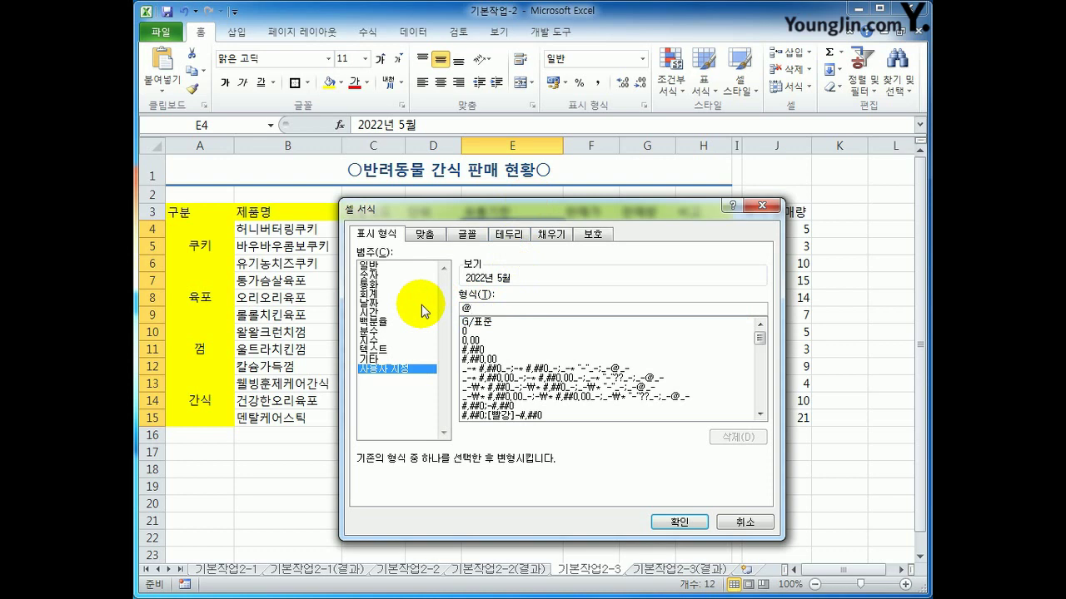
pyautogui.write('"까지"')
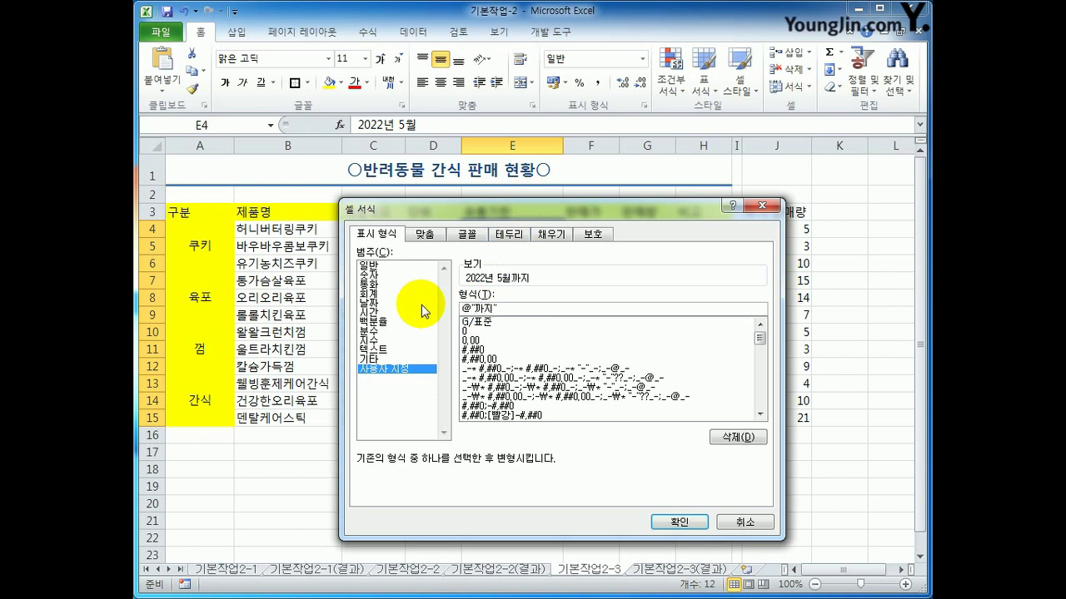
pyautogui.click(687, 521)
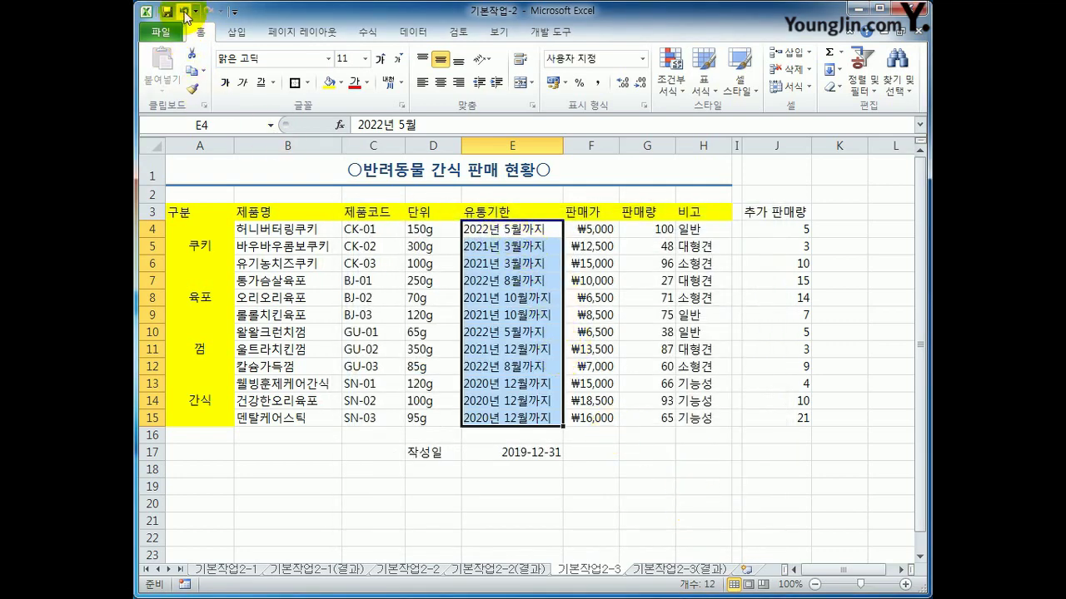
# Undo the custom format on the 유통기한 column and inspect the stored content of E4
pyautogui.click(184, 12)
pyautogui.click(517, 229)
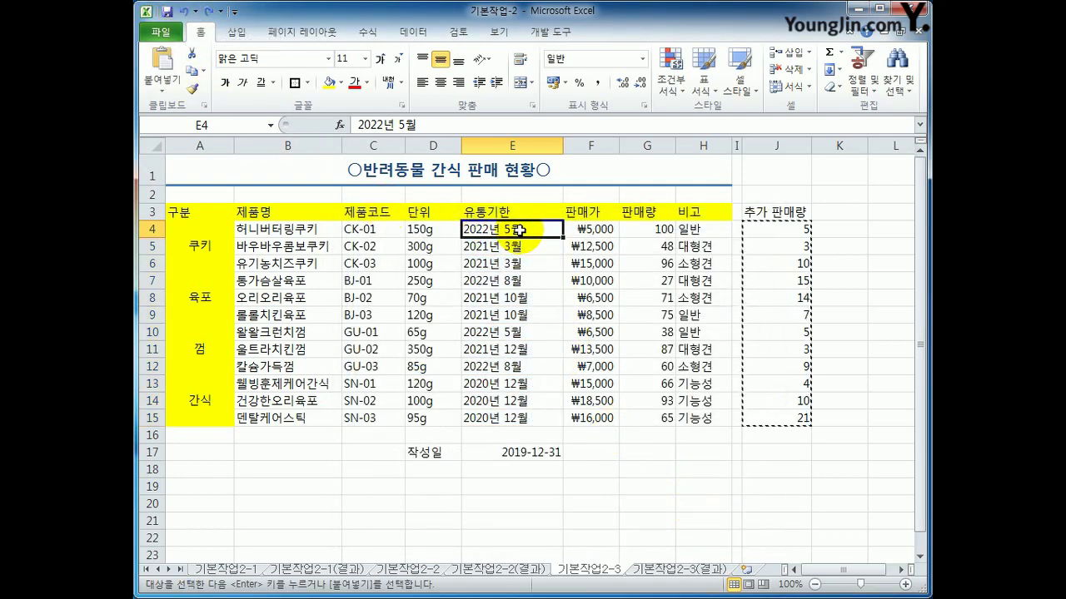
pyautogui.click(384, 124)
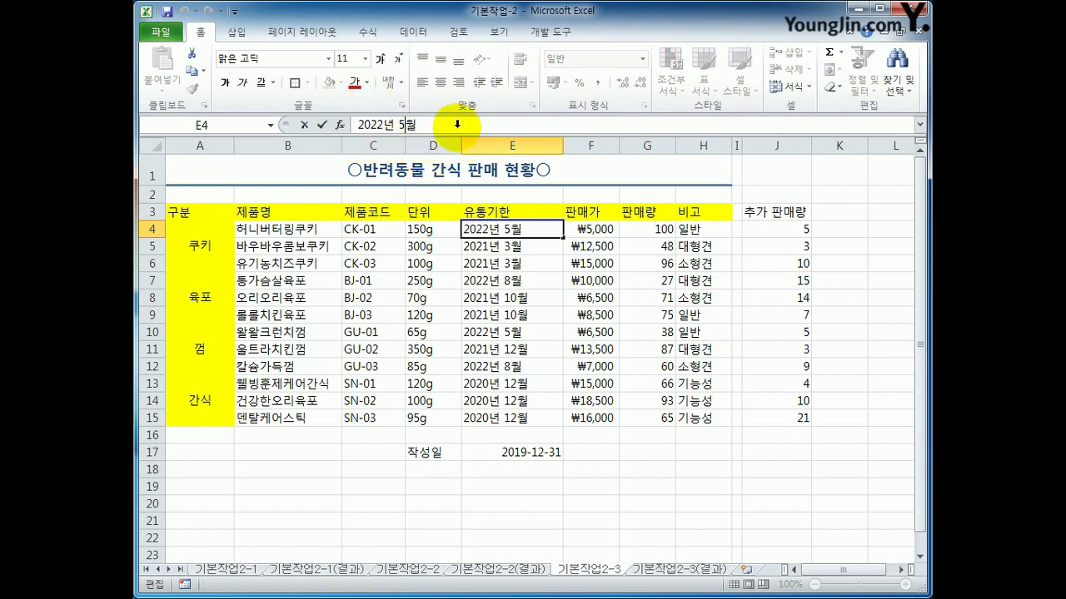
pyautogui.click(531, 421)
# Apply the custom number format @"까지" to the 유통기한 cells E4:E15
pyautogui.moveTo(517, 230); pyautogui.dragTo(520, 411)
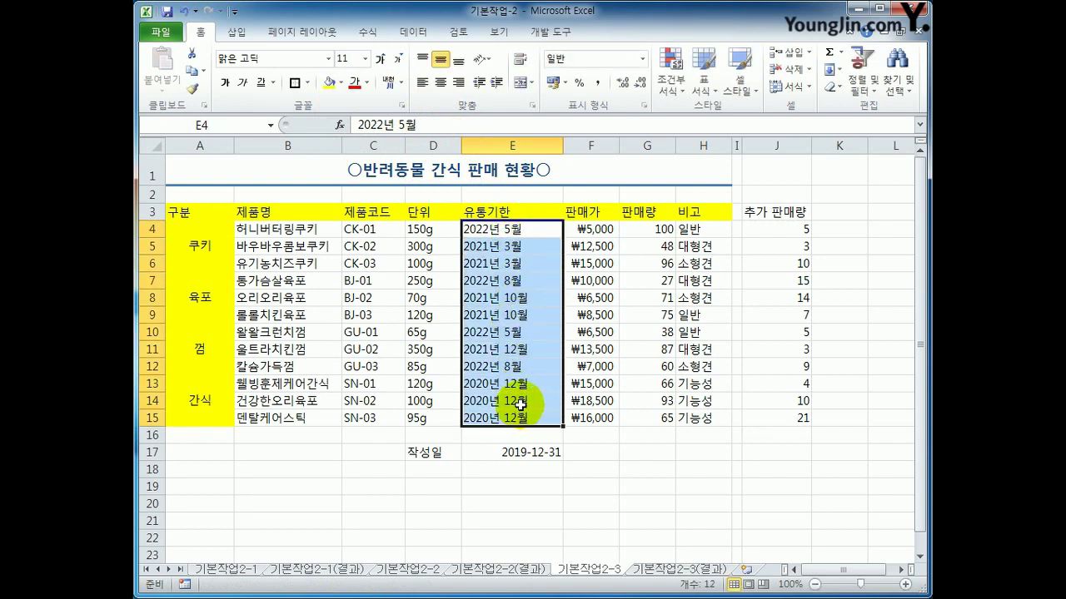
pyautogui.rightClick(498, 235)
pyautogui.click(570, 459)
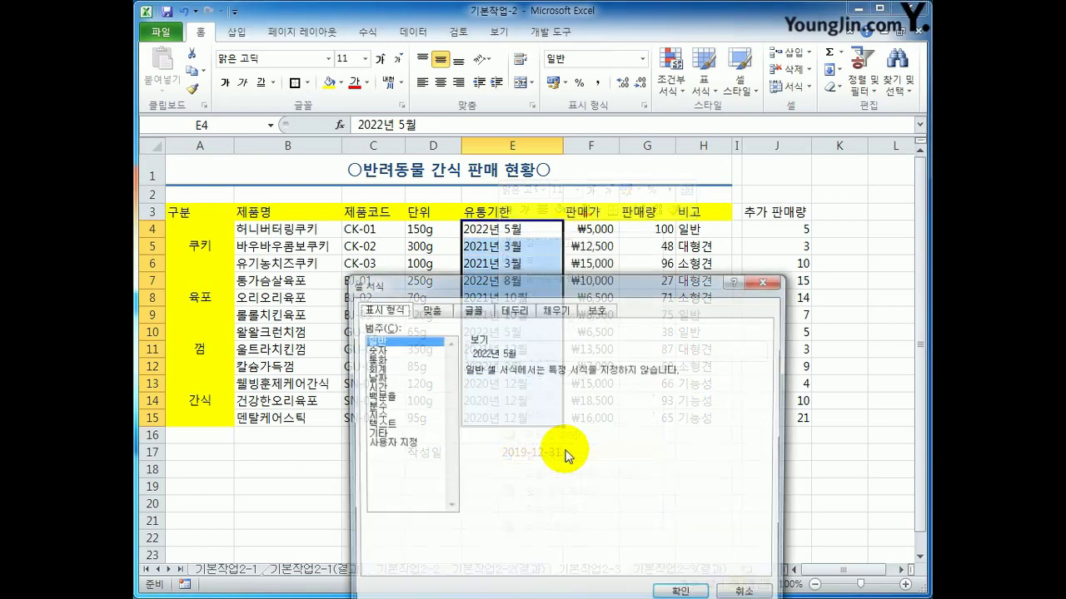
pyautogui.click(381, 358)
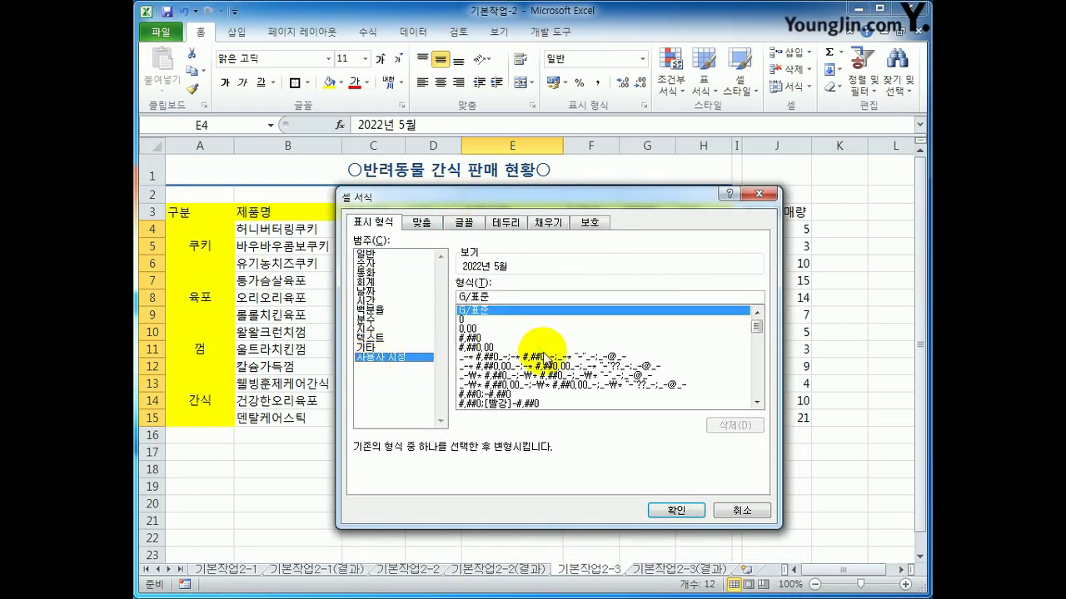
pyautogui.moveTo(515, 298); pyautogui.dragTo(341, 288)
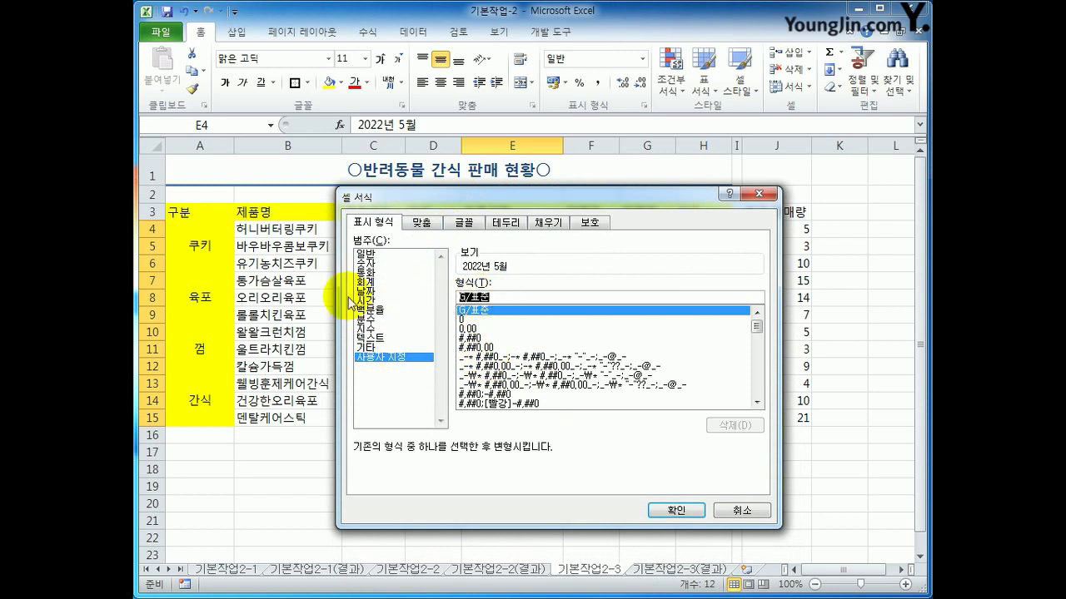
pyautogui.write('@')
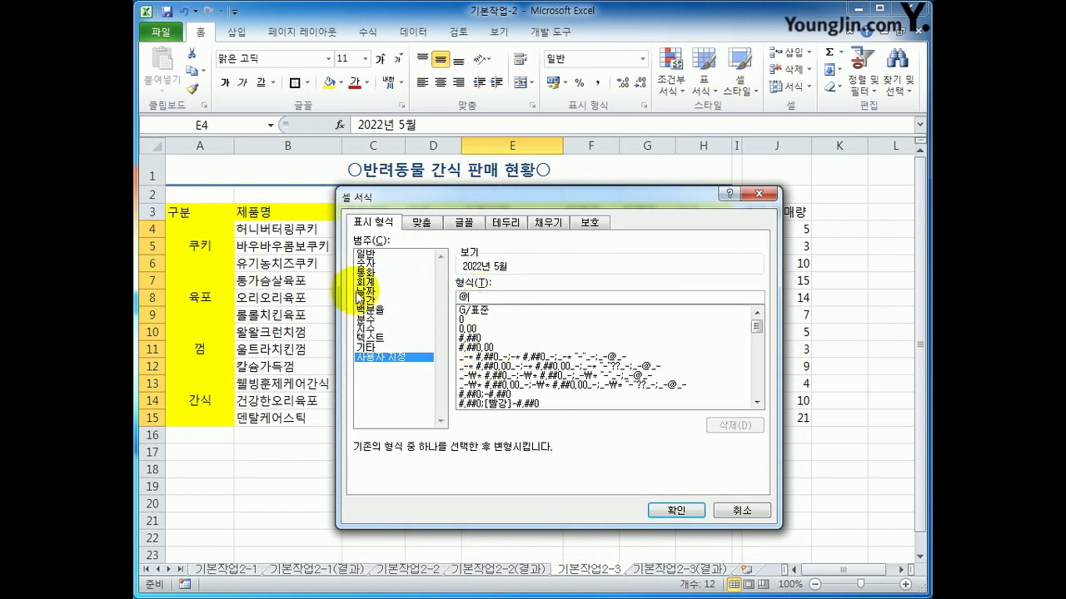
pyautogui.write('"ㄲ')
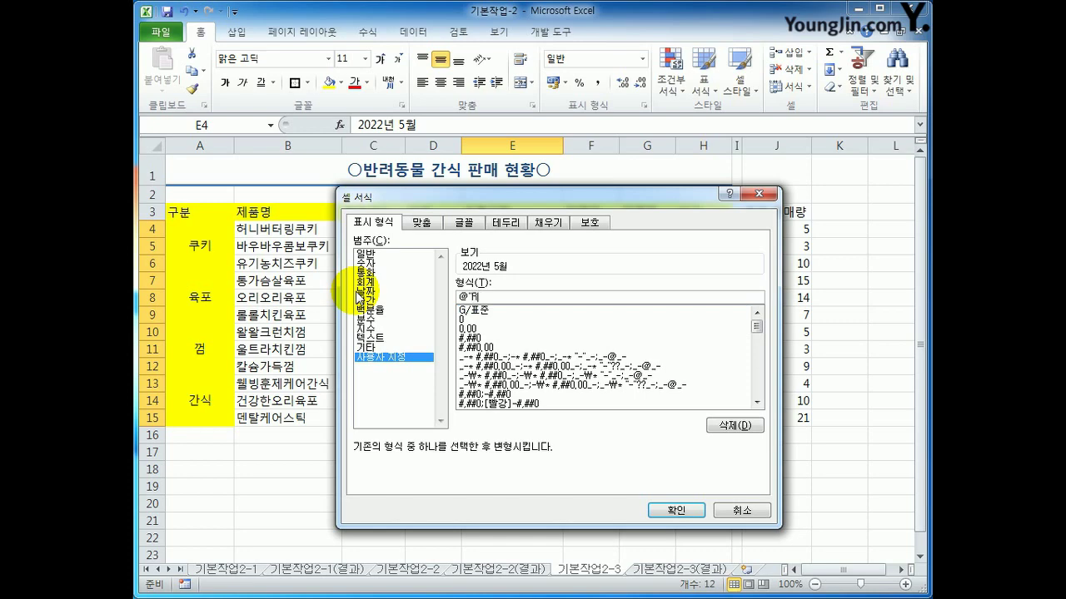
pyautogui.write('ㅏ지"')
pyautogui.press('Return')
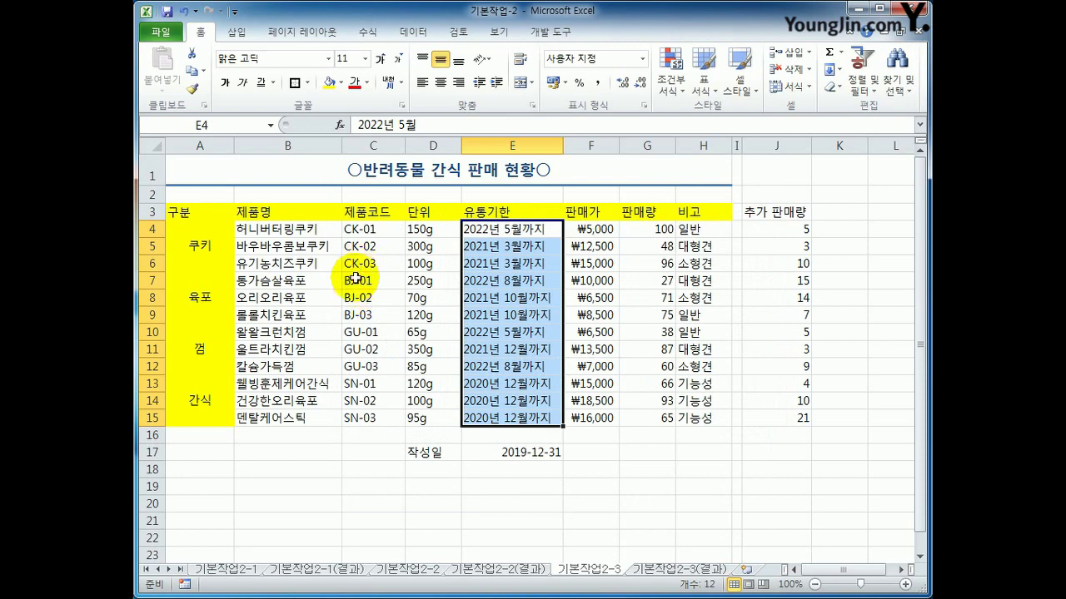
# Add thin blue outline and inside borders to the whole table A3:H15
pyautogui.moveTo(179, 212); pyautogui.dragTo(691, 407)
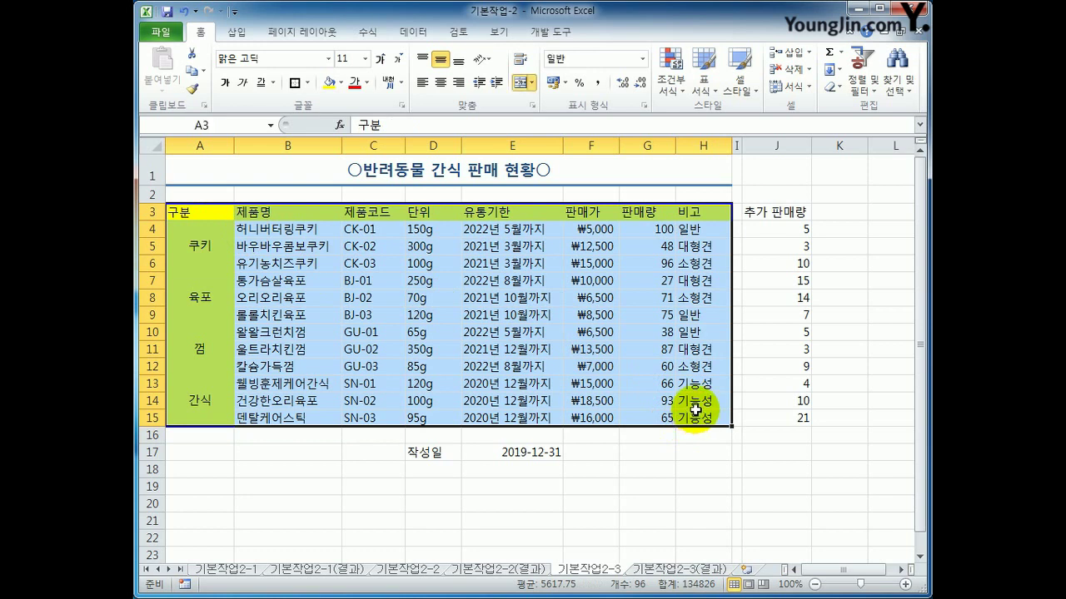
pyautogui.click(309, 83)
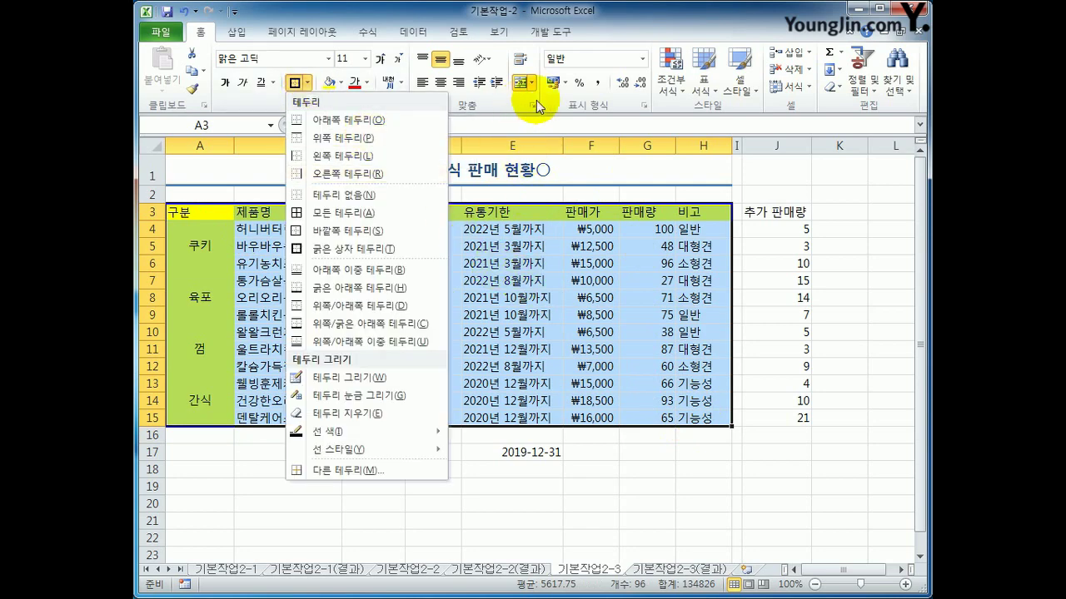
pyautogui.click(645, 107)
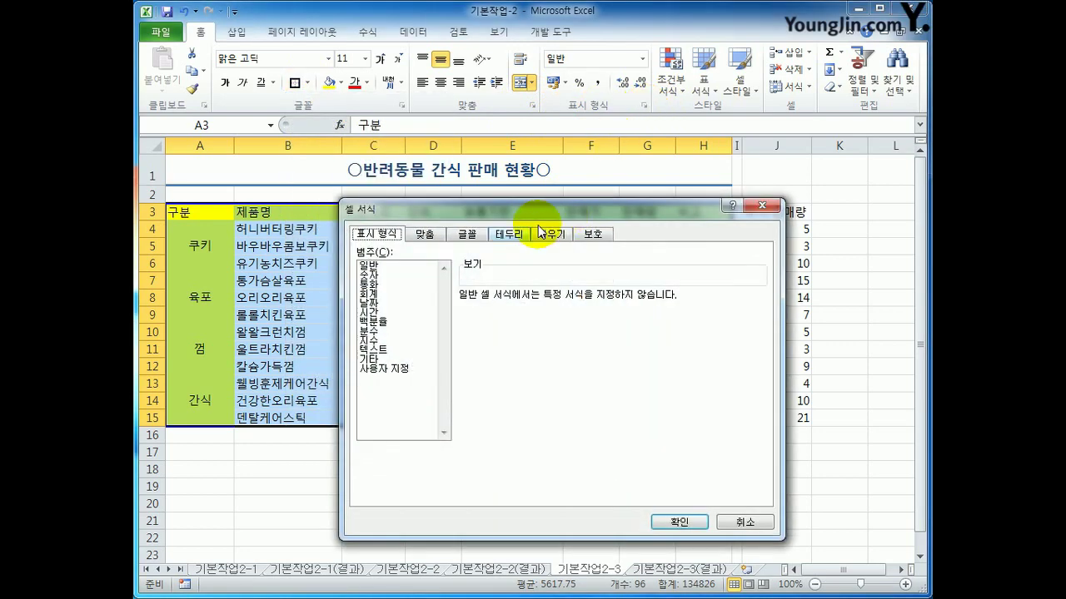
pyautogui.click(507, 231)
pyautogui.moveTo(512, 221); pyautogui.dragTo(491, 148)
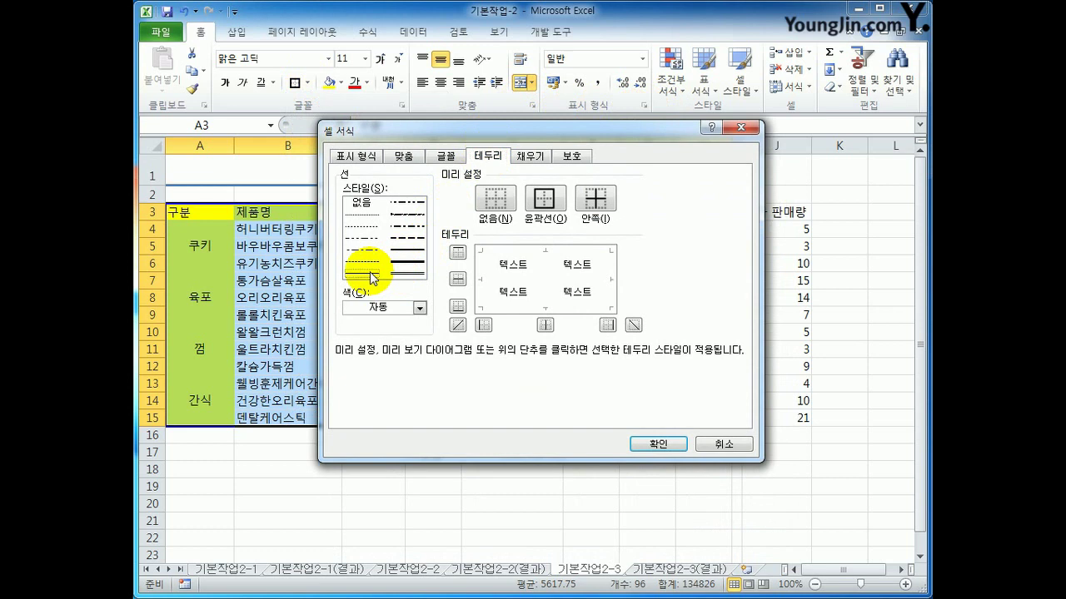
pyautogui.click(420, 308)
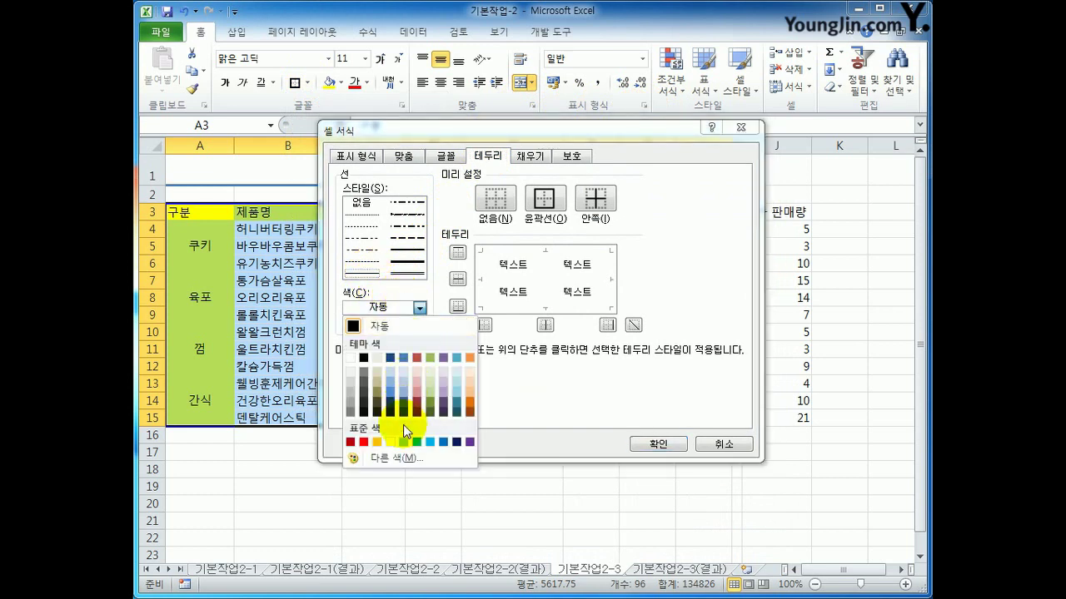
pyautogui.click(446, 444)
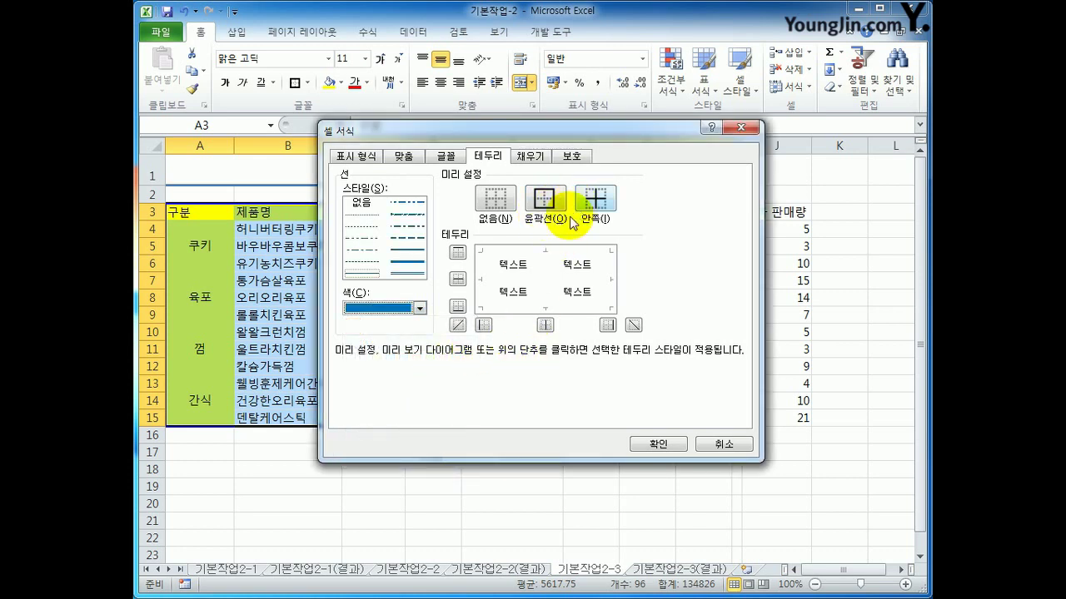
pyautogui.click(542, 197)
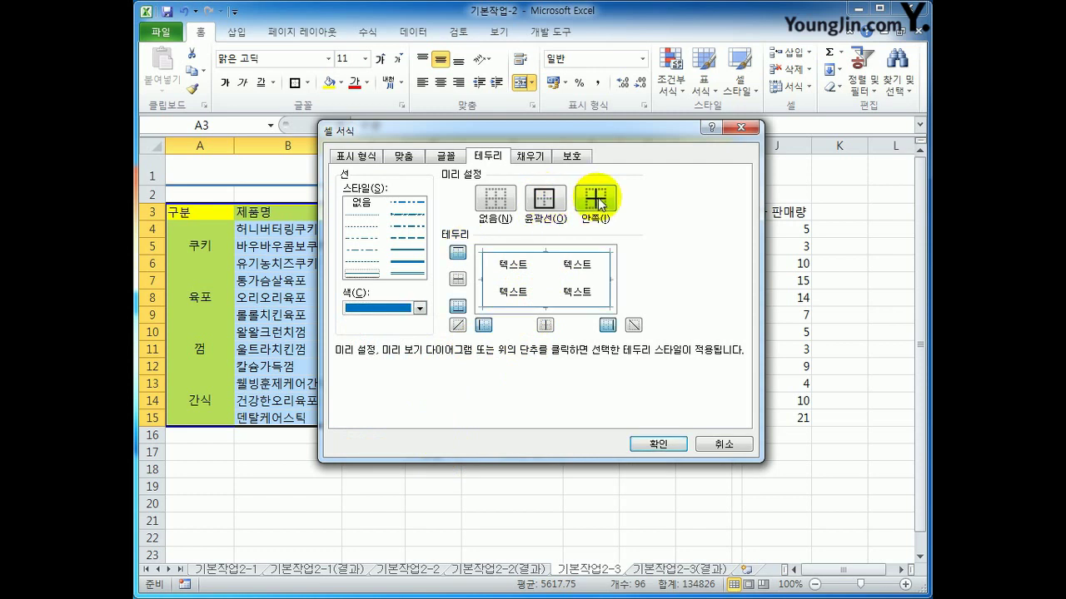
pyautogui.click(599, 203)
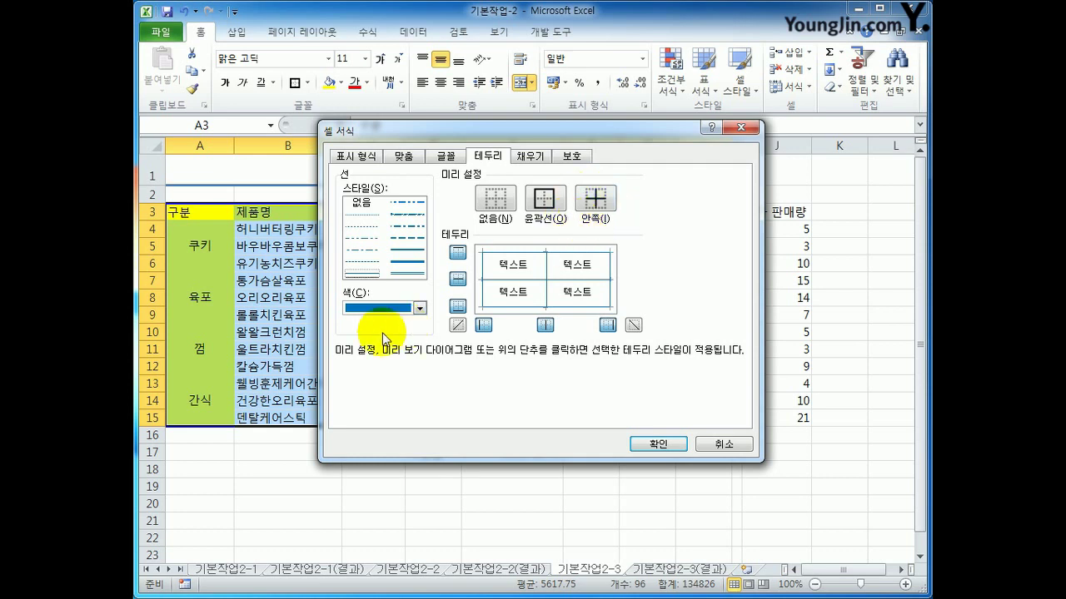
pyautogui.click(651, 445)
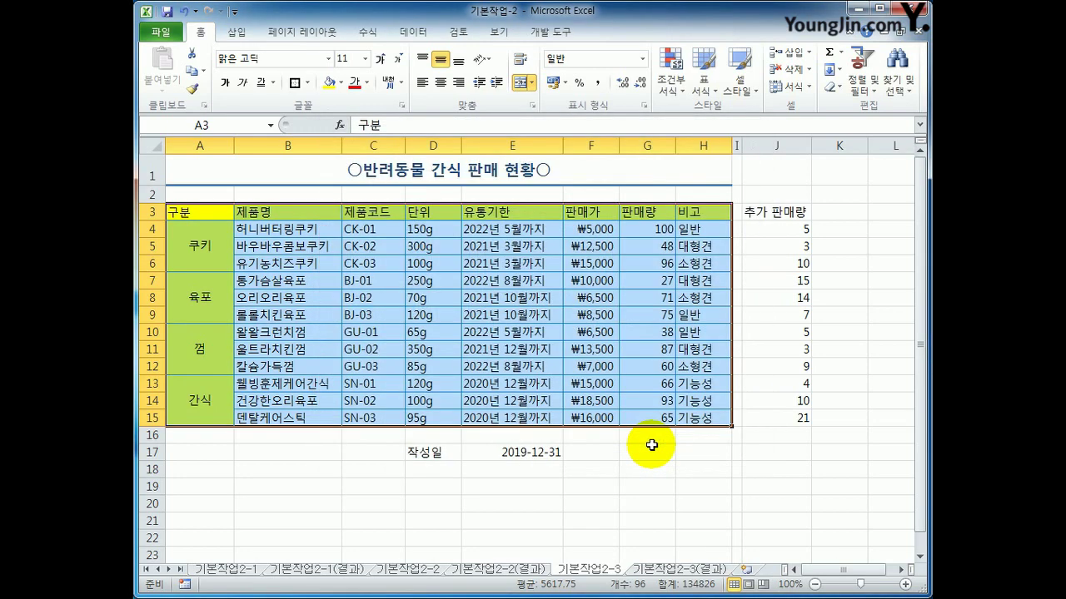
pyautogui.click(774, 502)
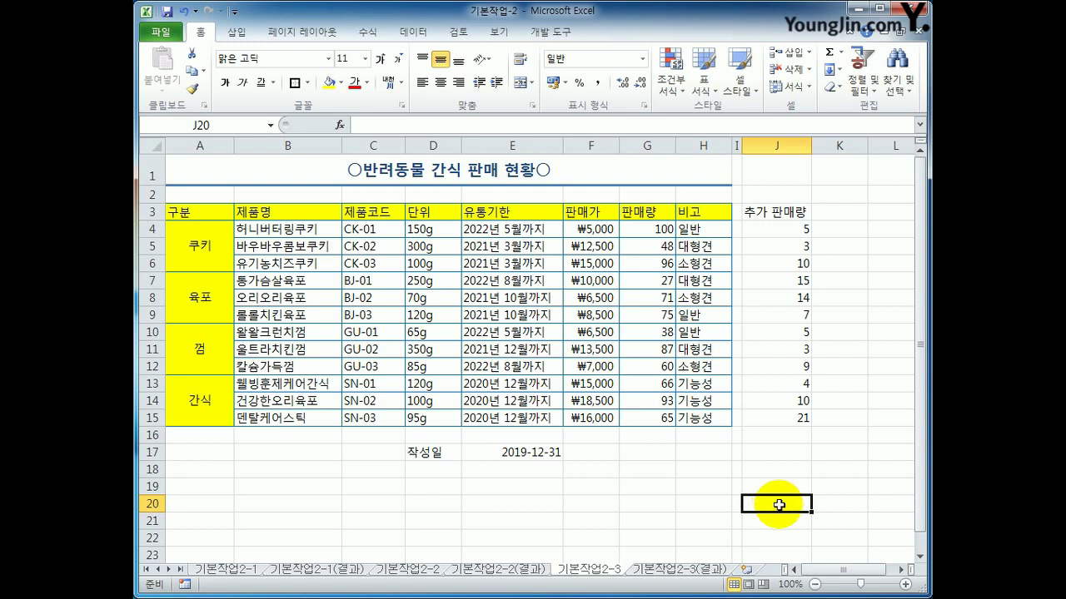
# For the 작성일 date in E17, choose the 01年 3月 14日 date type as the basis for a custom number format
pyautogui.click(541, 454)
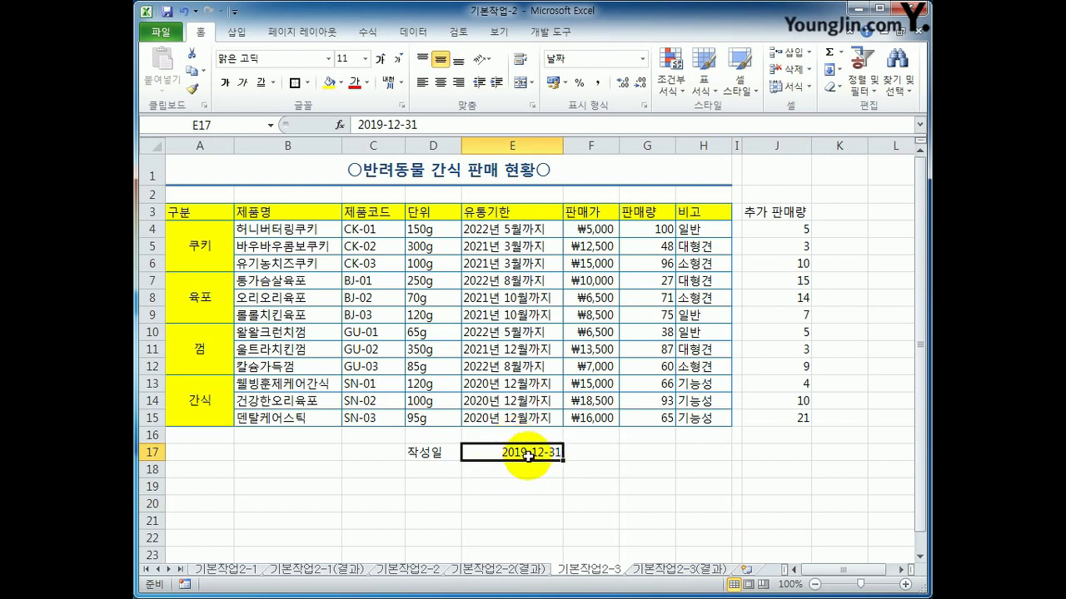
pyautogui.rightClick(528, 455)
pyautogui.click(574, 375)
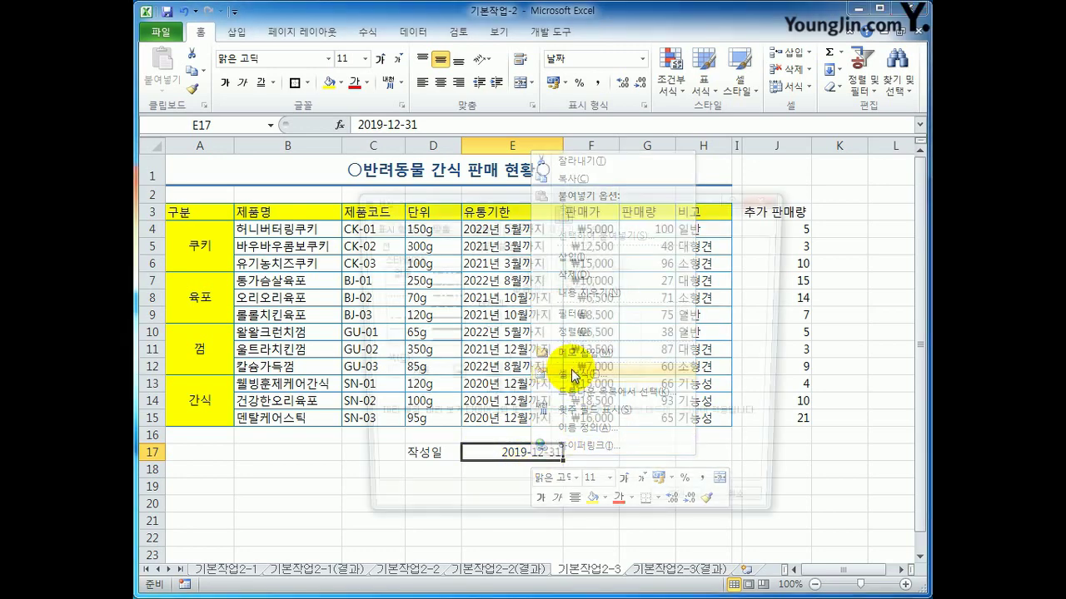
pyautogui.moveTo(517, 208); pyautogui.dragTo(550, 134)
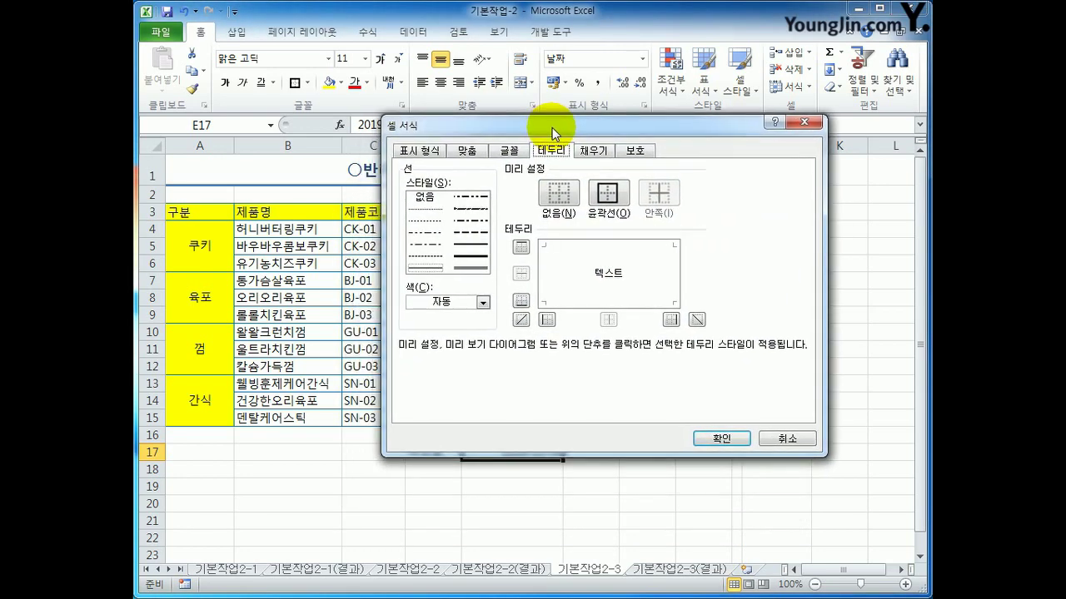
pyautogui.click(426, 152)
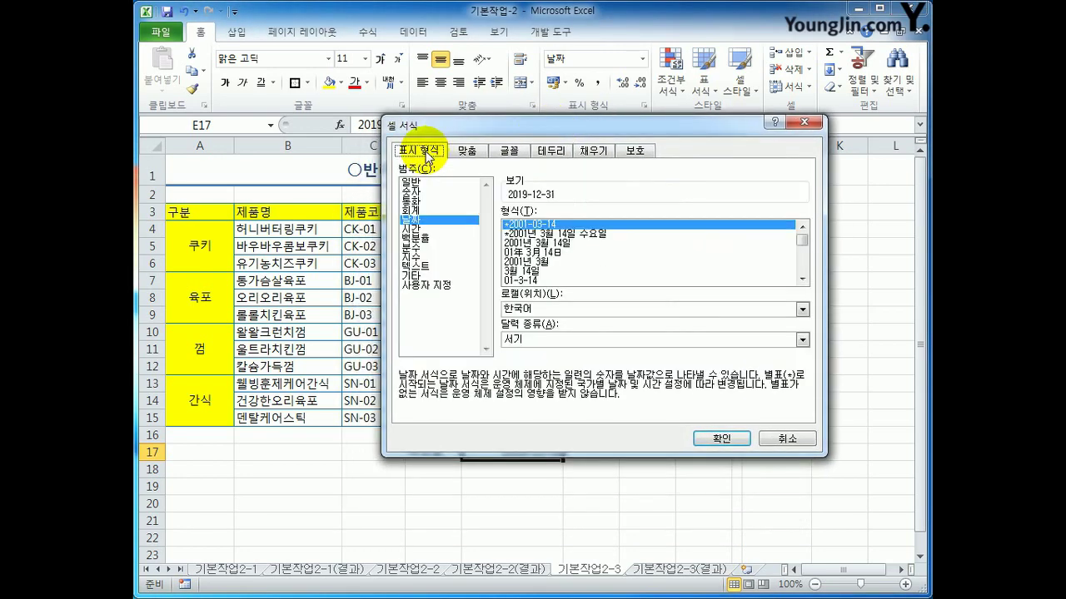
pyautogui.click(434, 287)
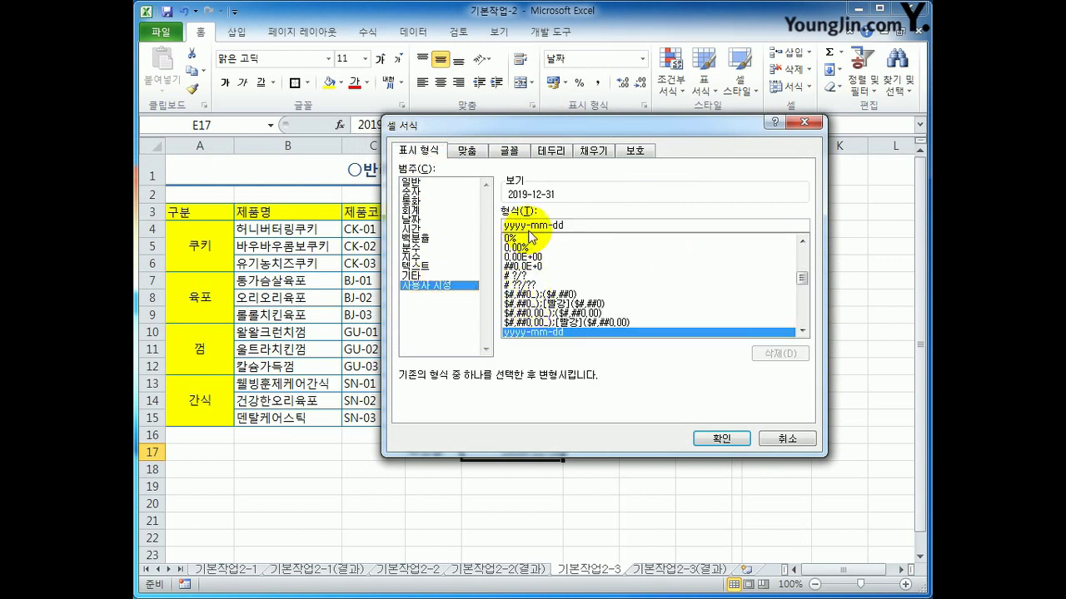
pyautogui.click(432, 220)
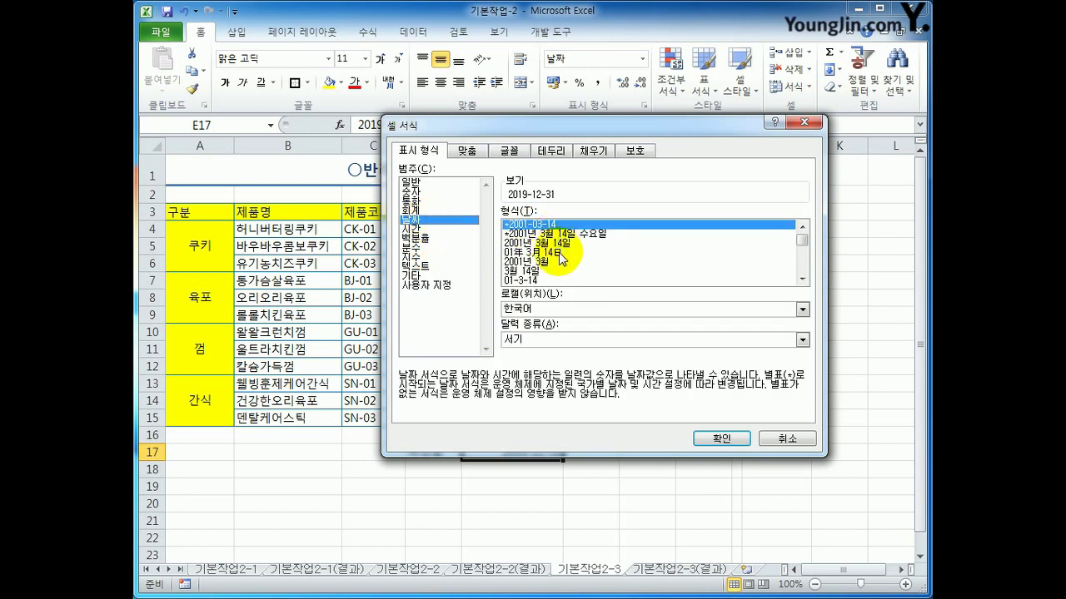
pyautogui.click(563, 251)
pyautogui.click(422, 288)
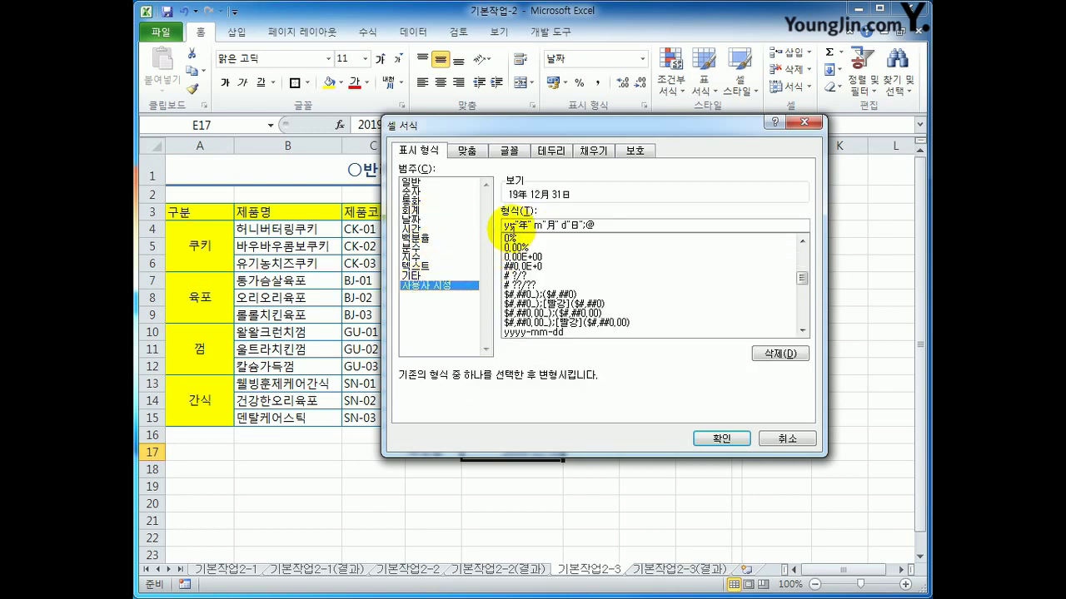
# Edit and apply E17's custom format as yyyy"年" mm"月" dd"日", and compare the sheet with 기본작업2-3(결과)
pyautogui.click(510, 225)
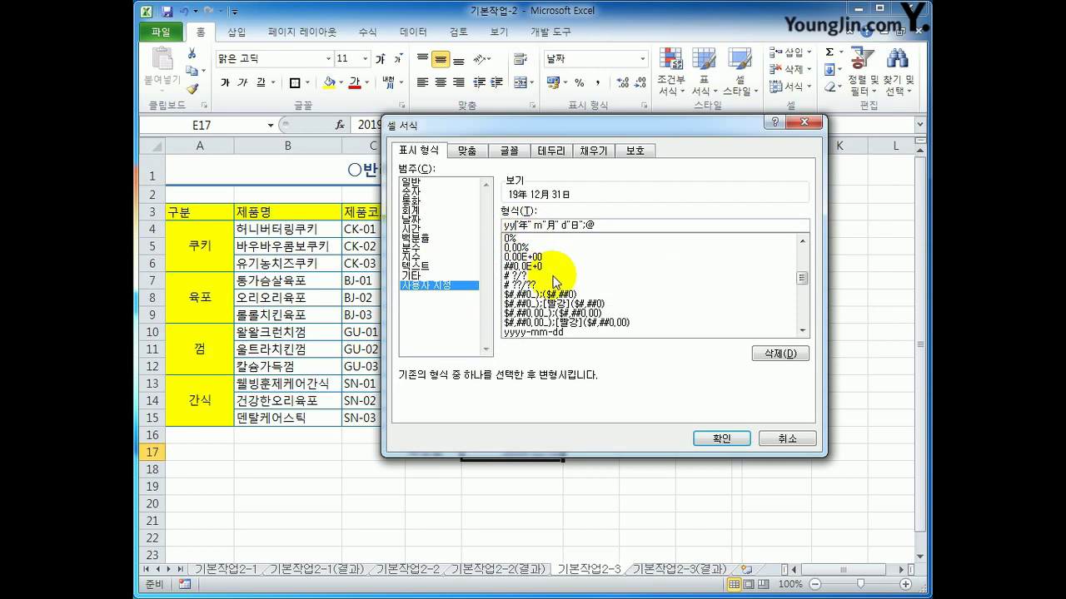
pyautogui.write('yy')
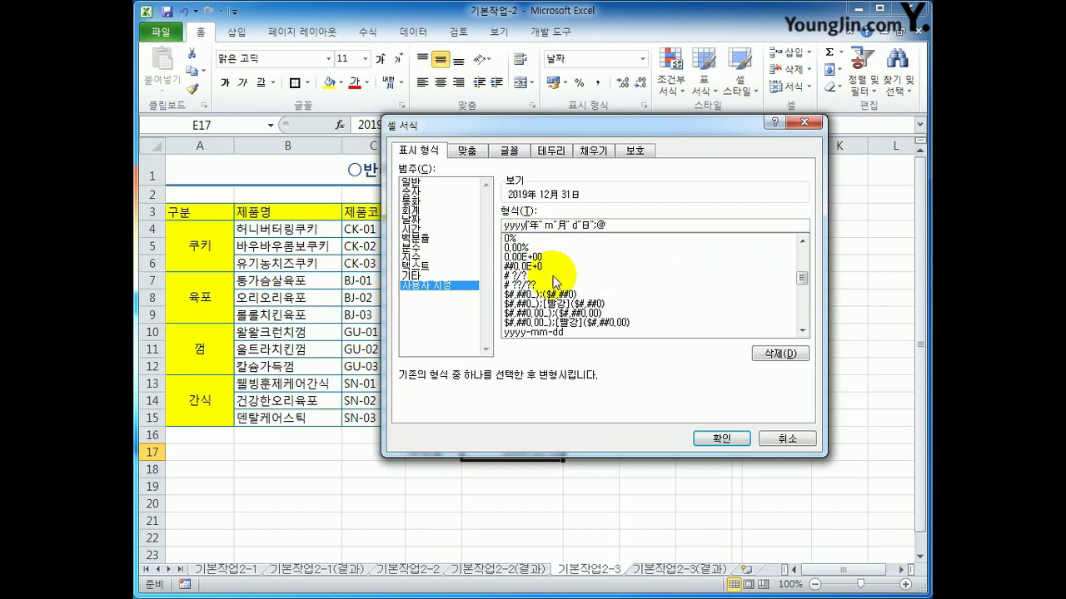
pyautogui.click(625, 226)
pyautogui.press('BackSpace')
pyautogui.press('BackSpace')
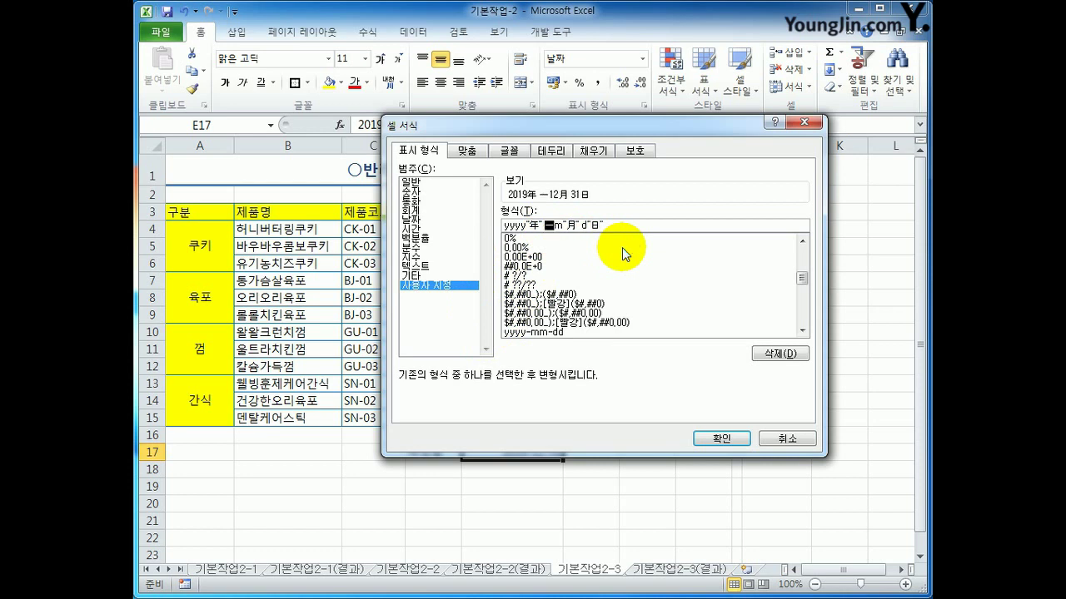
pyautogui.write('m')
pyautogui.press('Right')
pyautogui.press('Right')
pyautogui.press('Right')
pyautogui.press('Right')
pyautogui.press('Right')
pyautogui.write('d')
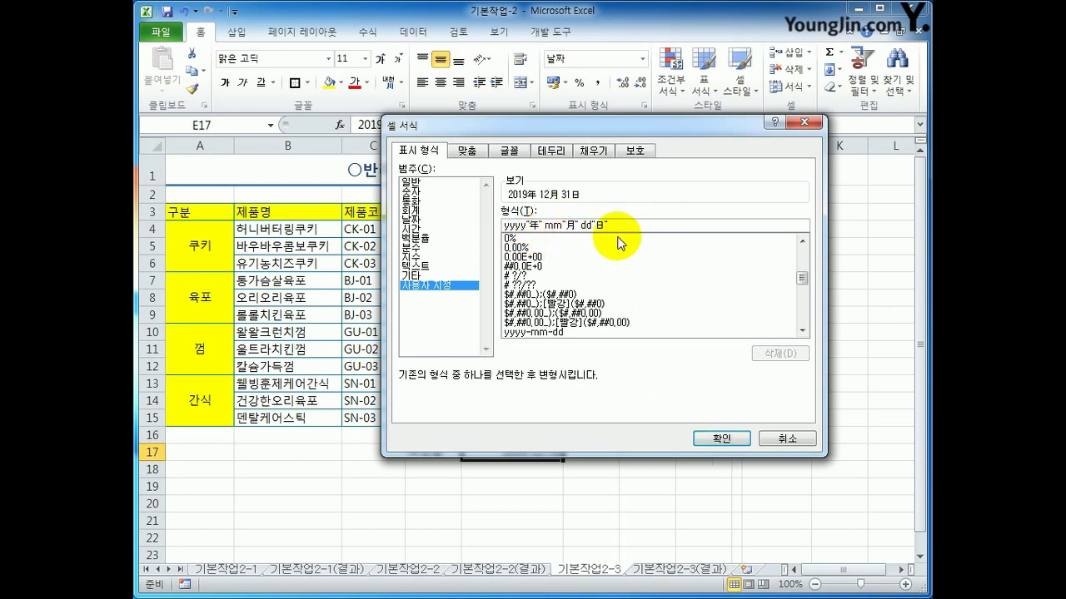
pyautogui.click(721, 439)
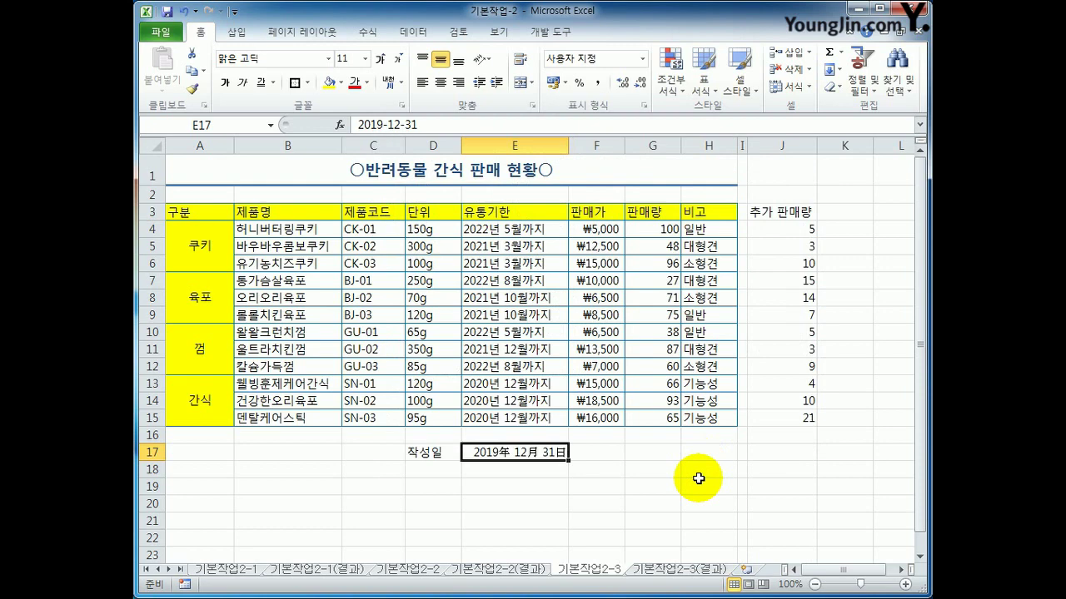
pyautogui.click(643, 571)
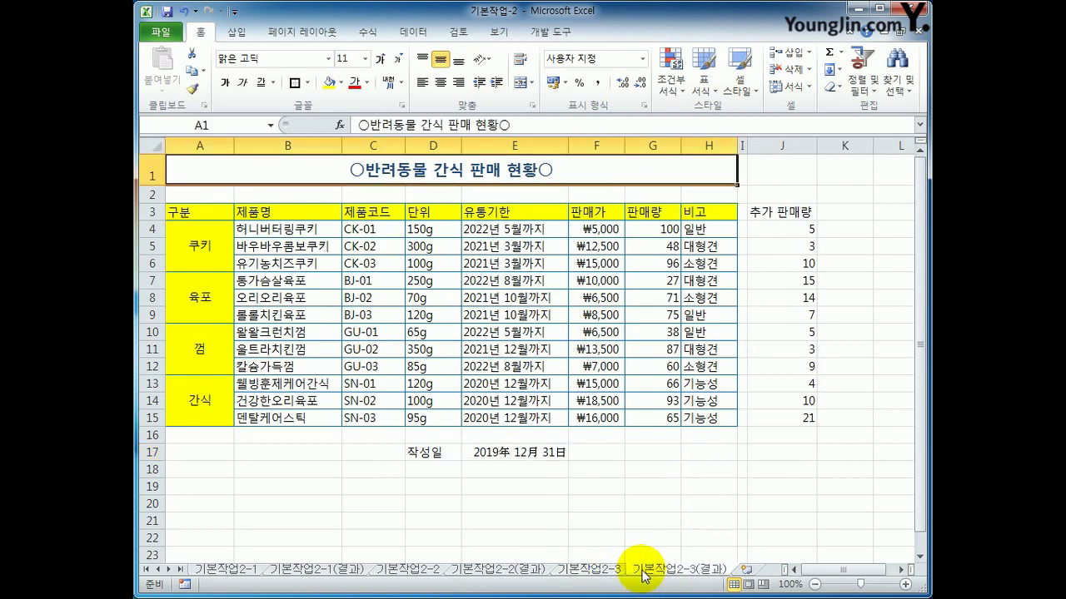
pyautogui.click(614, 571)
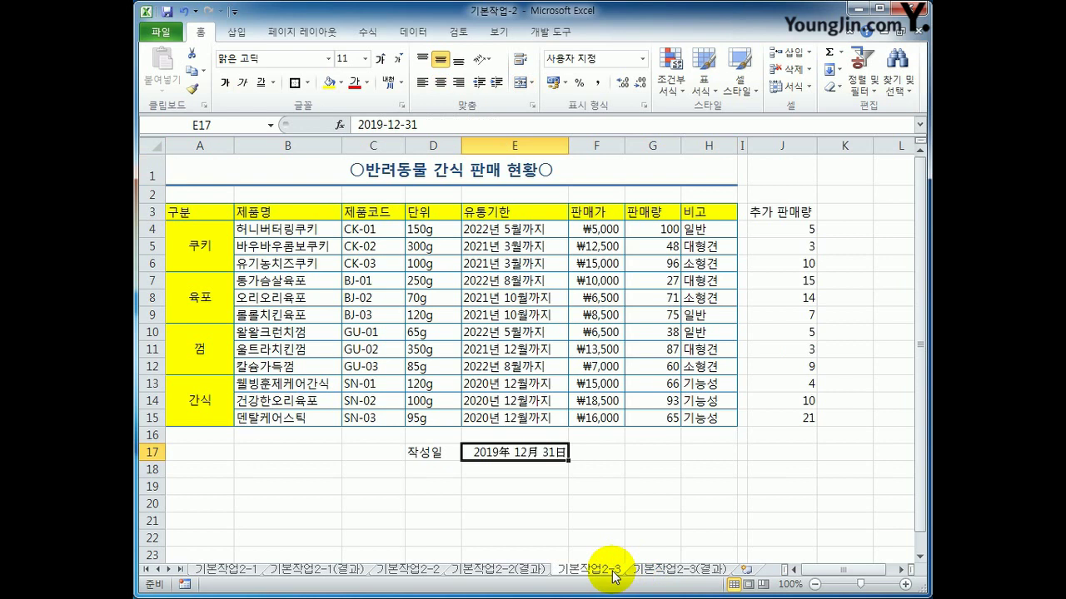